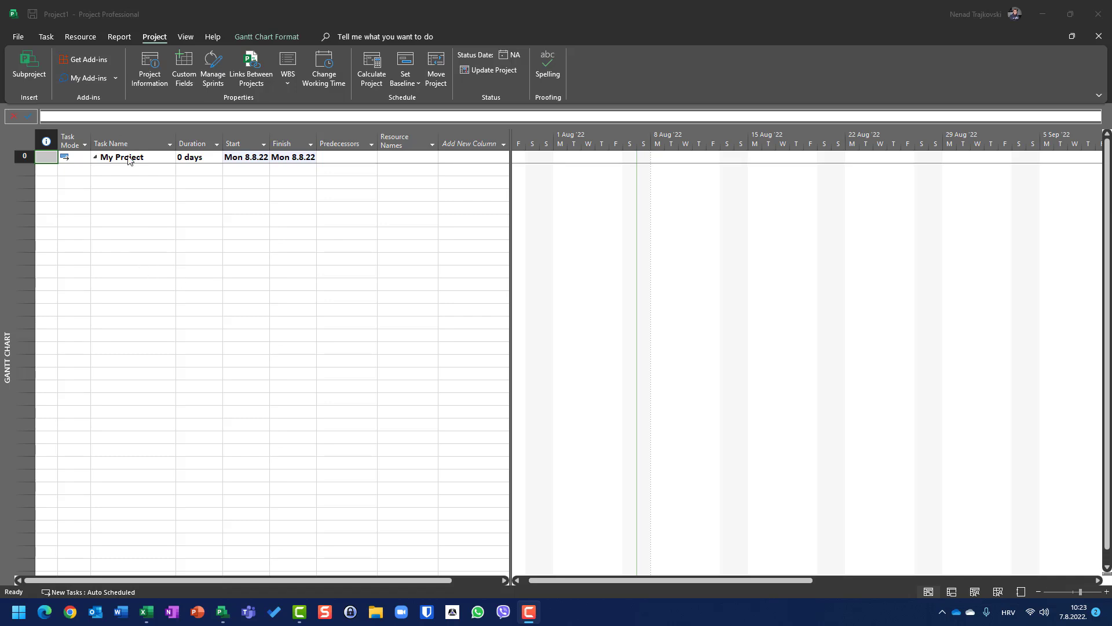
- Check the project's resources in the Resource Sheet view and return to the Gantt Chart view
click(186, 37)
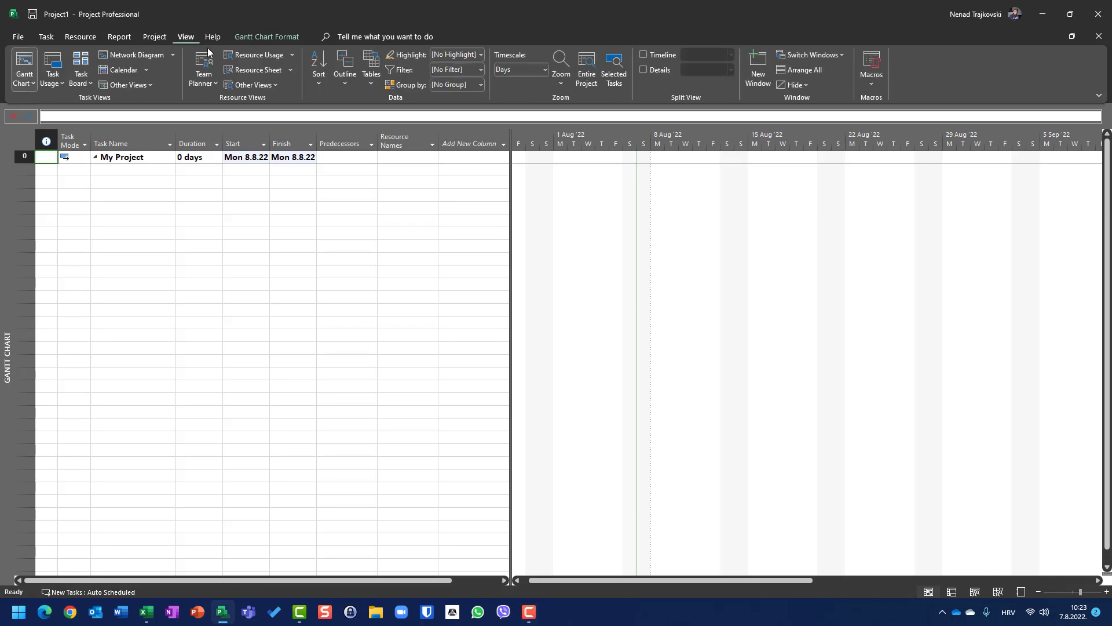
click(241, 71)
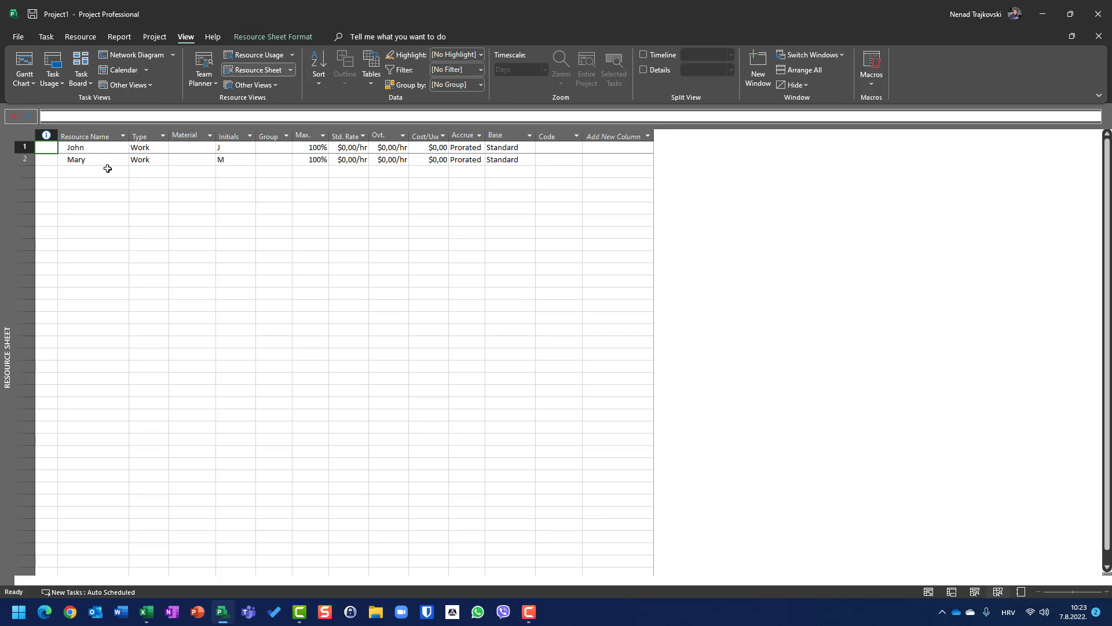
click(23, 63)
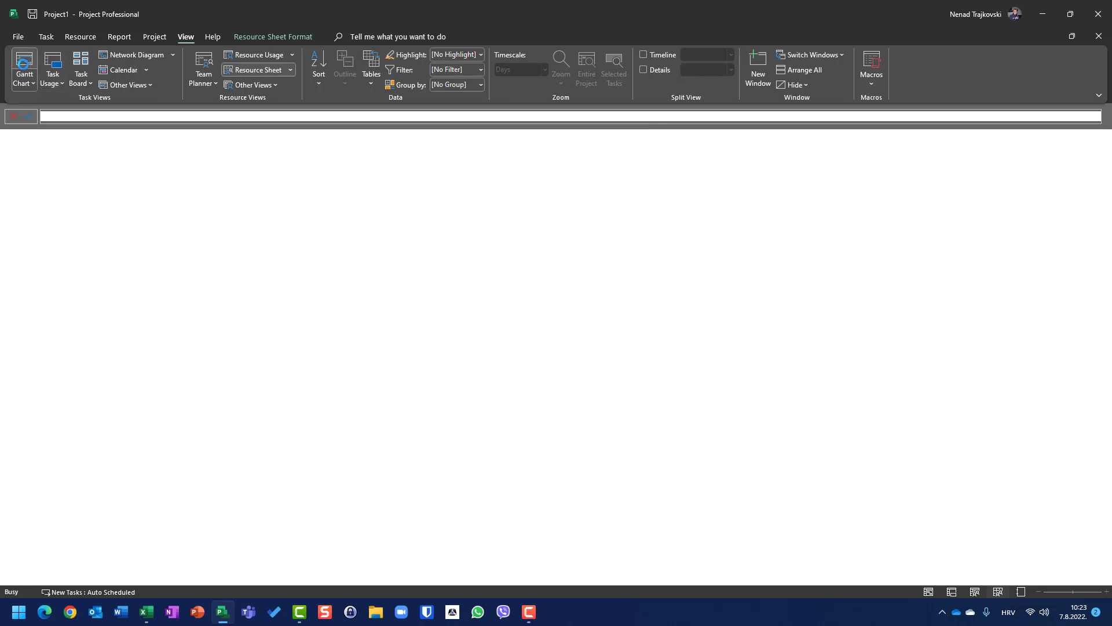
- Add a manually scheduled task named Task 1 in the first empty row under My Project
click(82, 170)
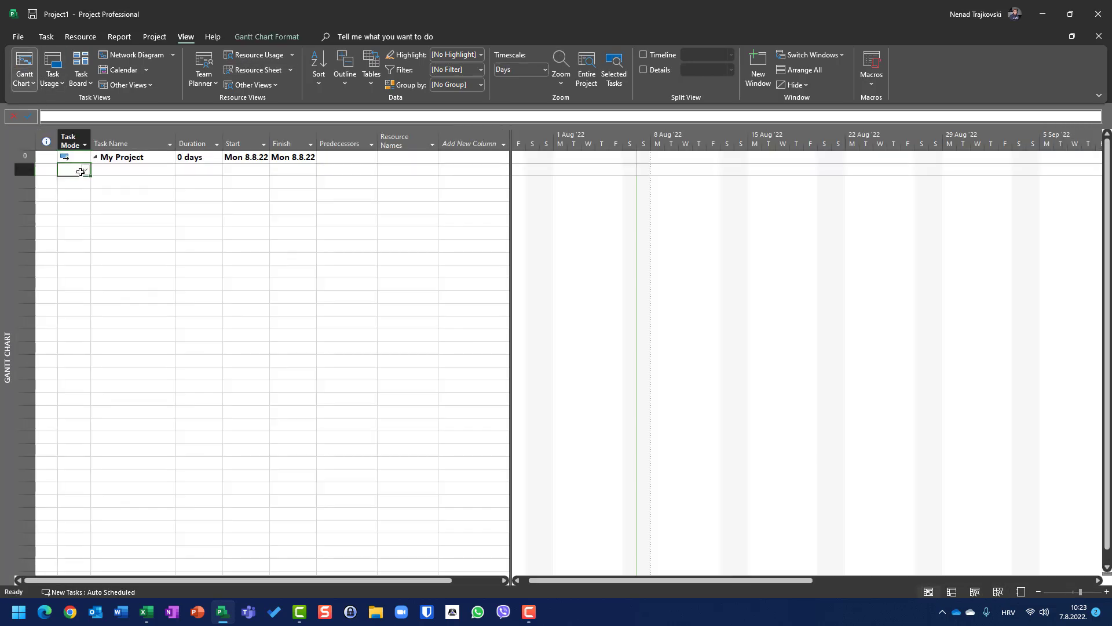
click(84, 170)
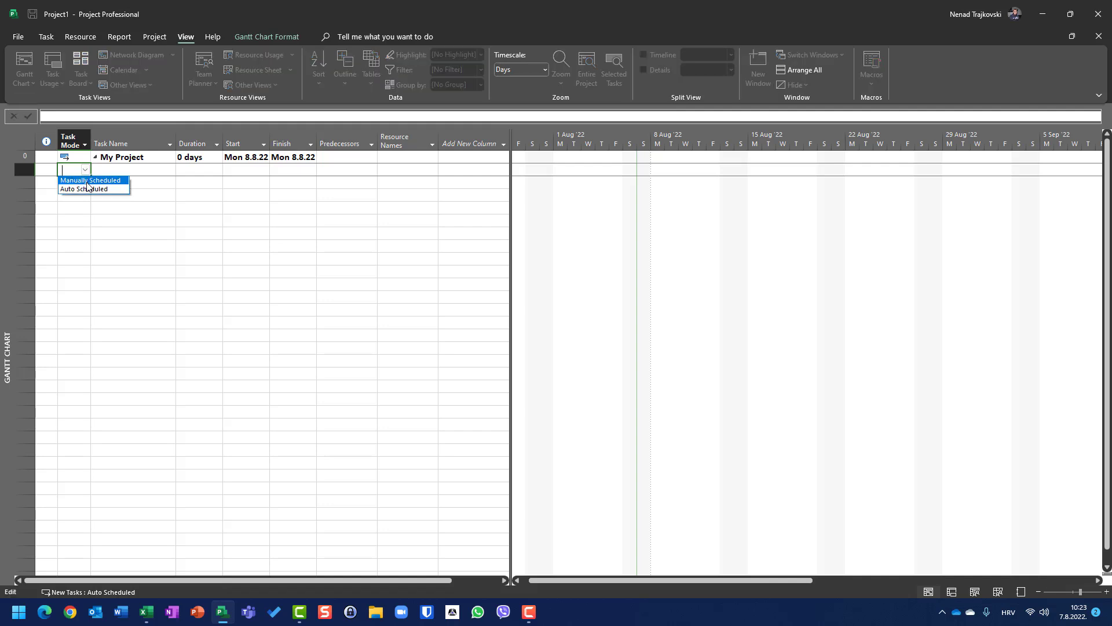
click(86, 179)
click(108, 169)
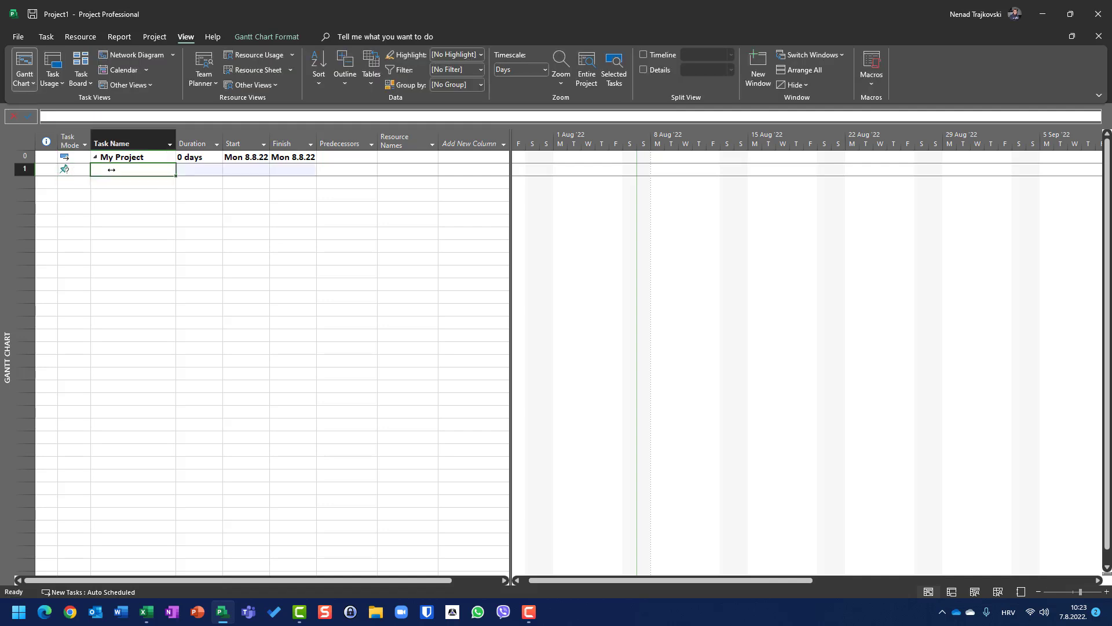
text(Task 1)
key(Return)
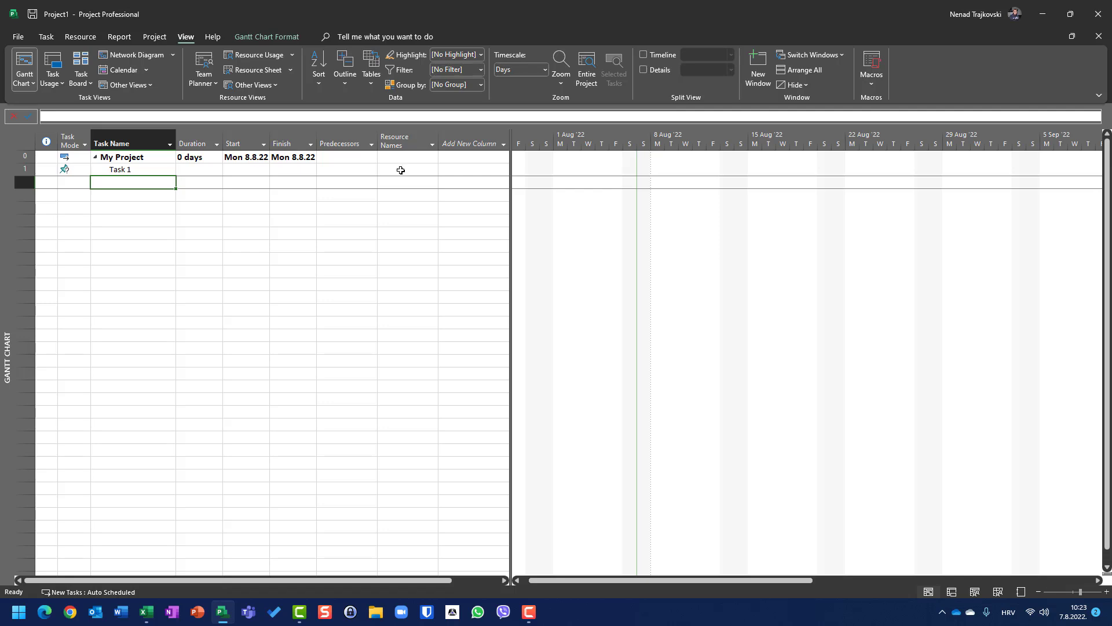
- Add a second manually scheduled task named Task 2 in the row below Task 1
click(86, 185)
click(86, 185)
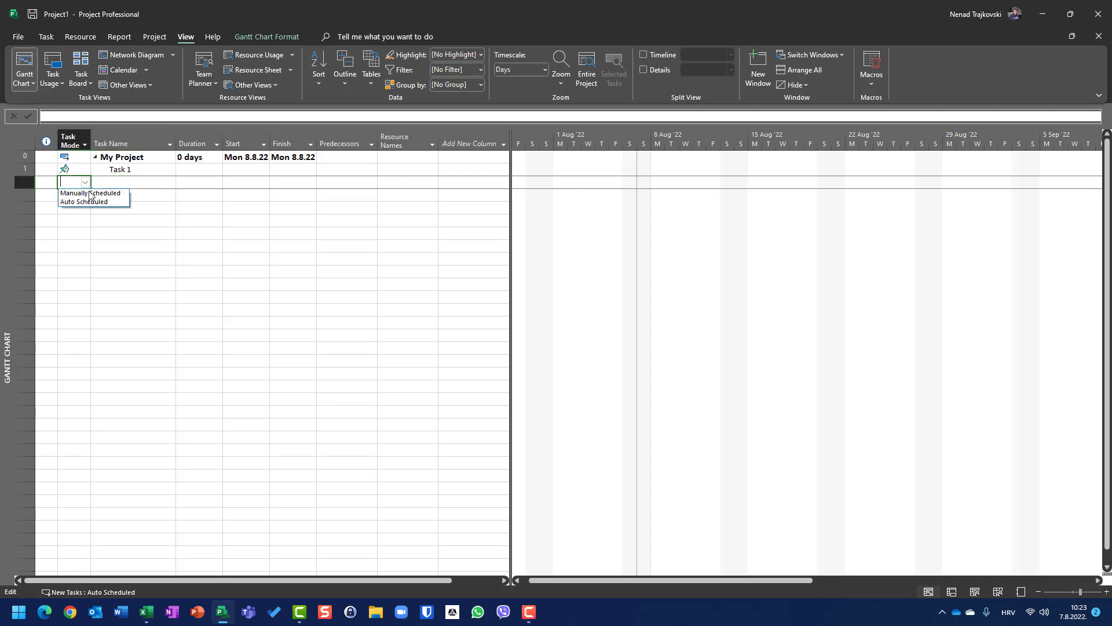
click(88, 191)
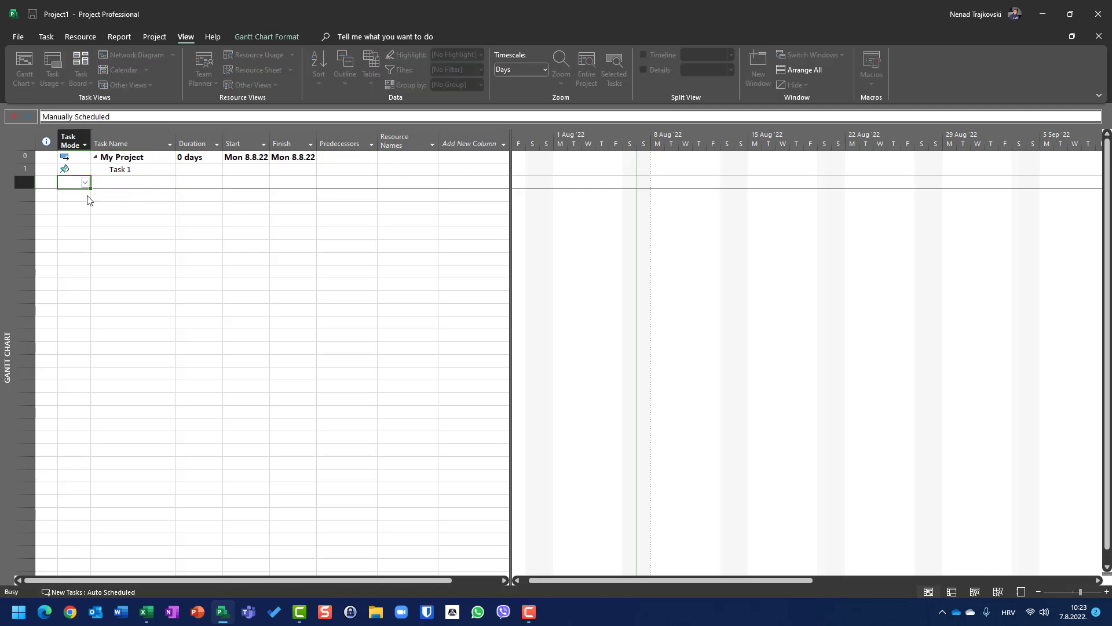
click(117, 184)
text(Task)
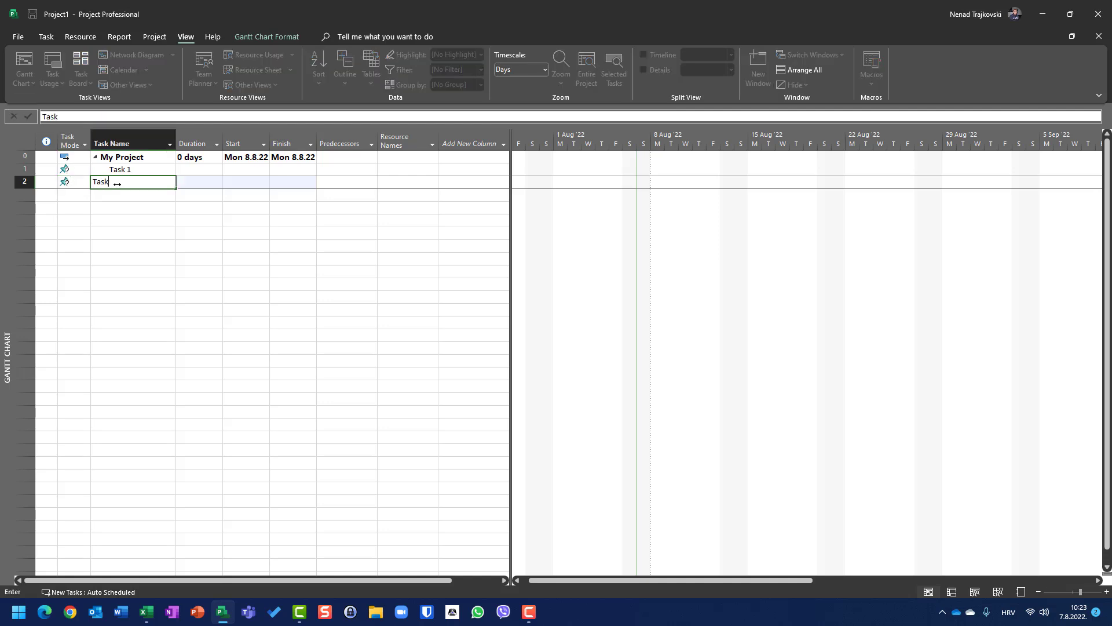
key(Tab)
- Assign the first resource from the resource sheet to Task 2, leaving its duration and dates empty
key(Tab)
key(Tab)
key(Tab)
key(Tab)
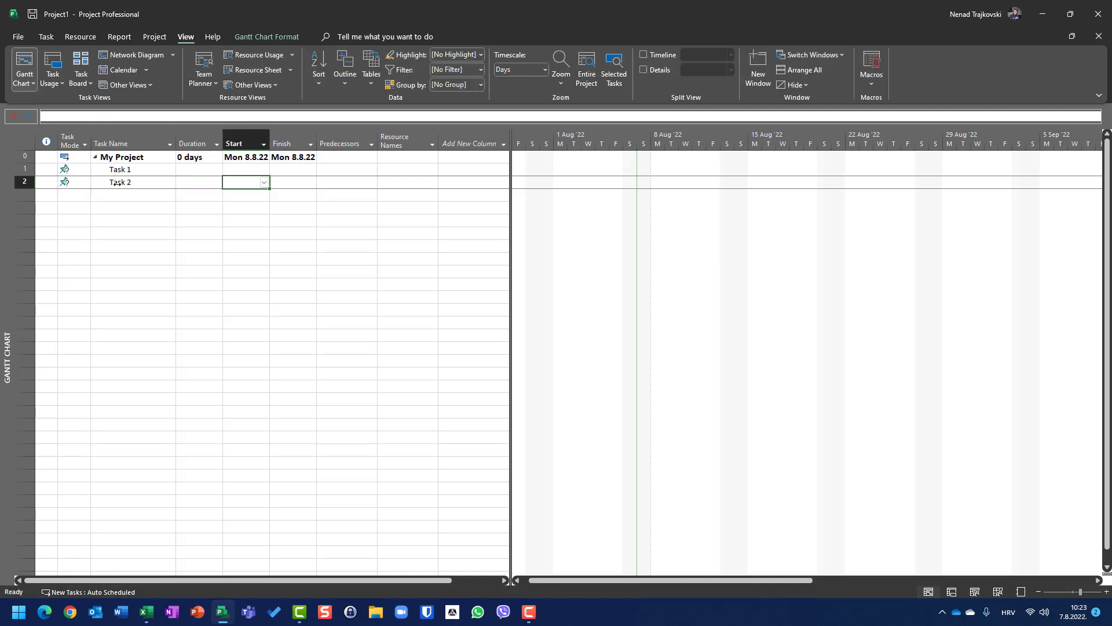
text(John)
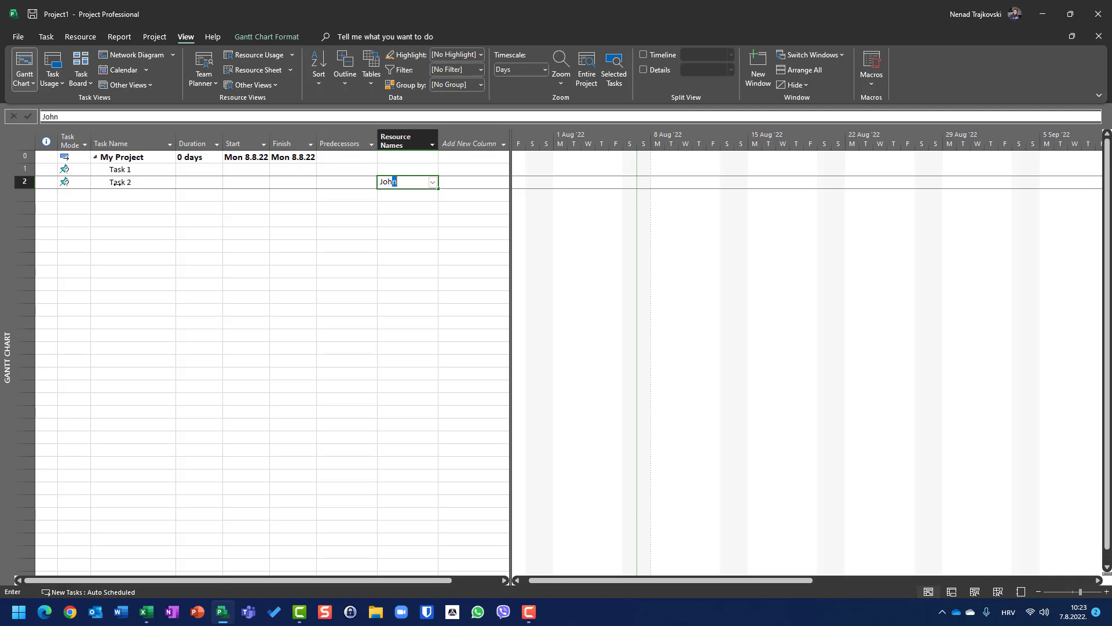
key(Return)
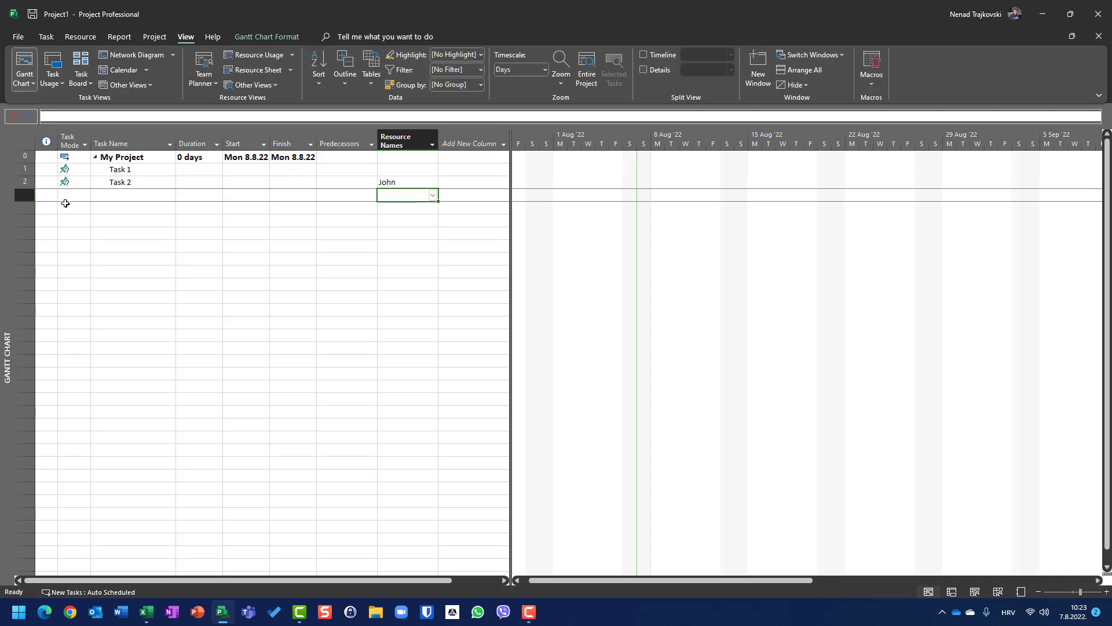
- Add an auto-scheduled task named Task 3 with a duration of 4 days and no resource
click(129, 197)
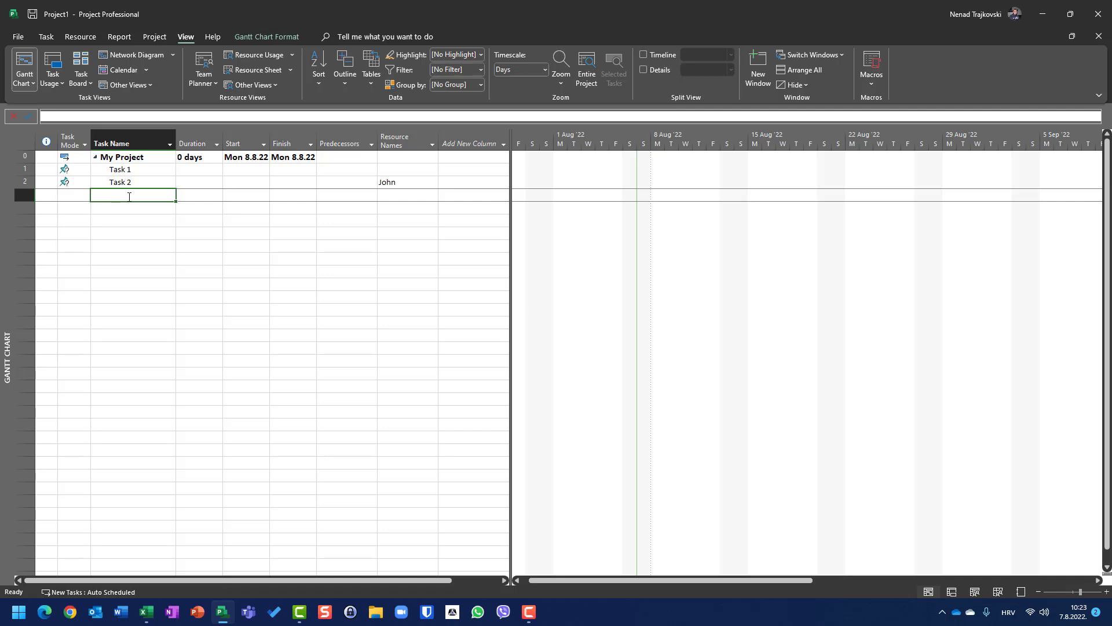
text(Task 3)
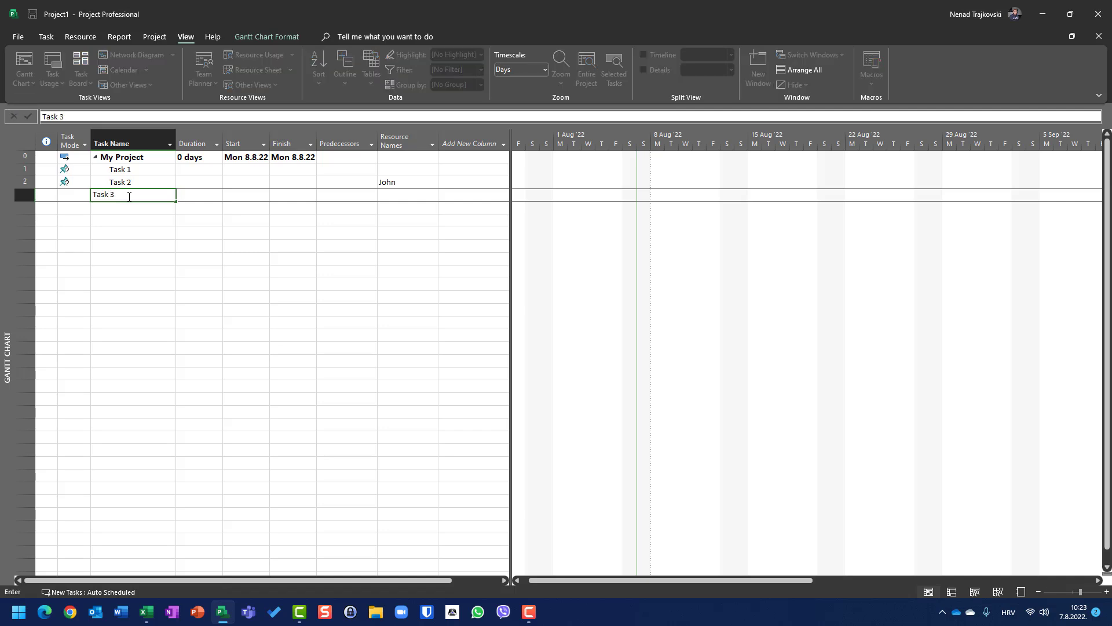
key(Tab)
text(4)
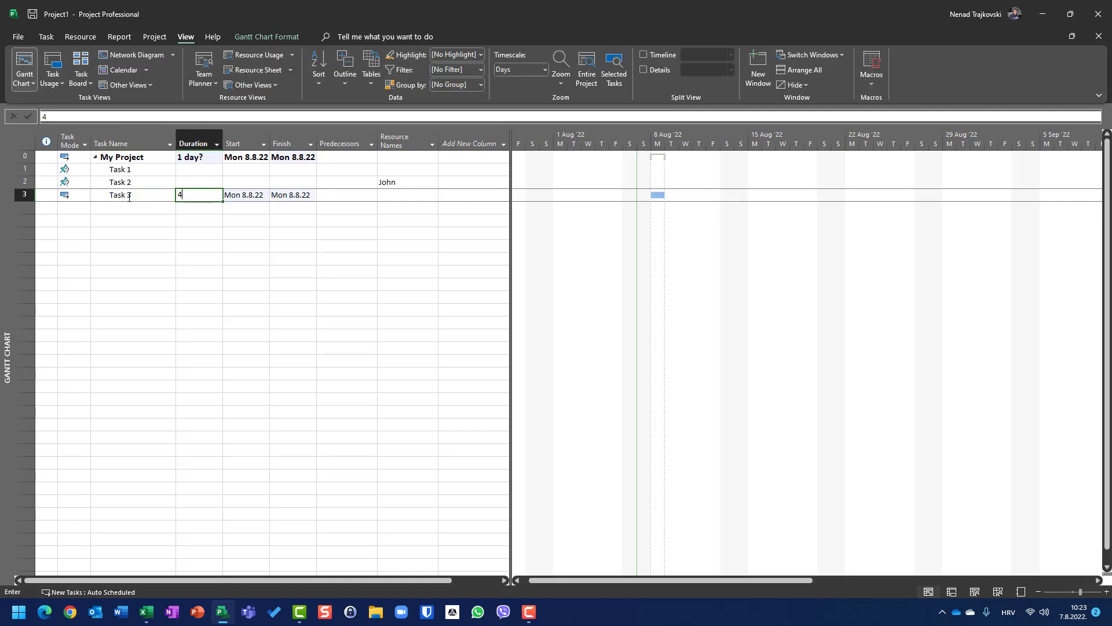
key(Return)
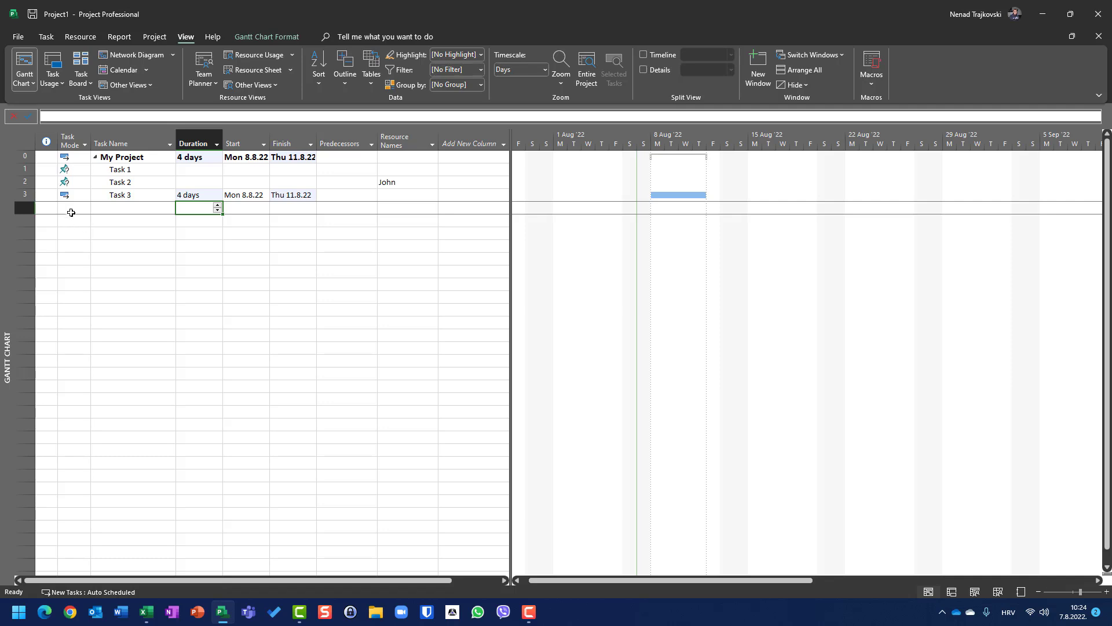
- Add an auto-scheduled task named Task 4 with a 4-day duration and assign the second resource to it
click(144, 208)
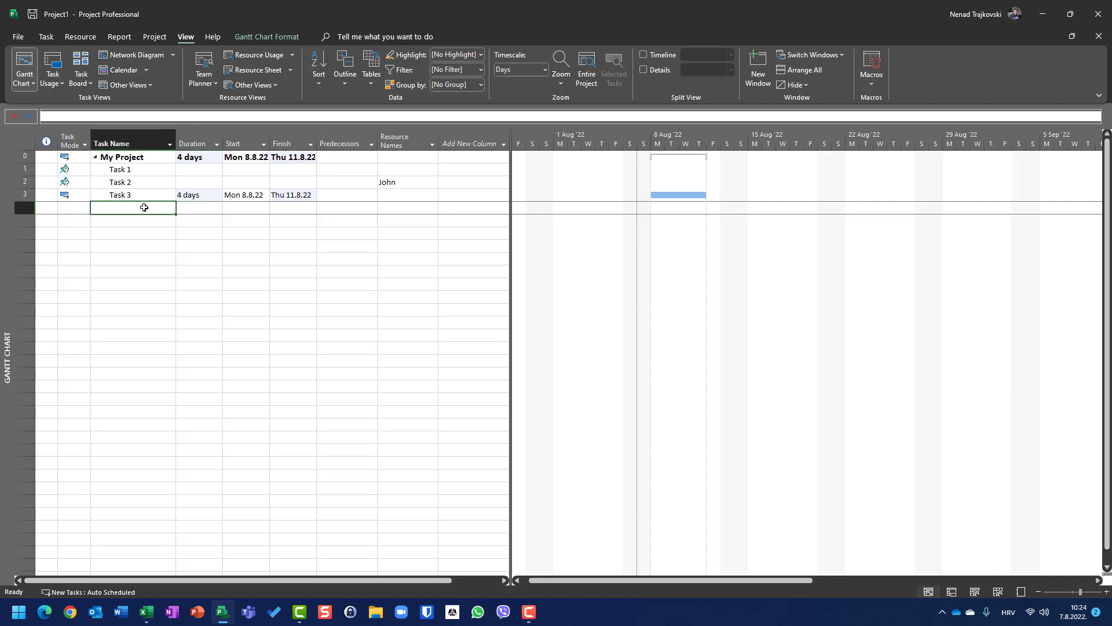
text(Task 4)
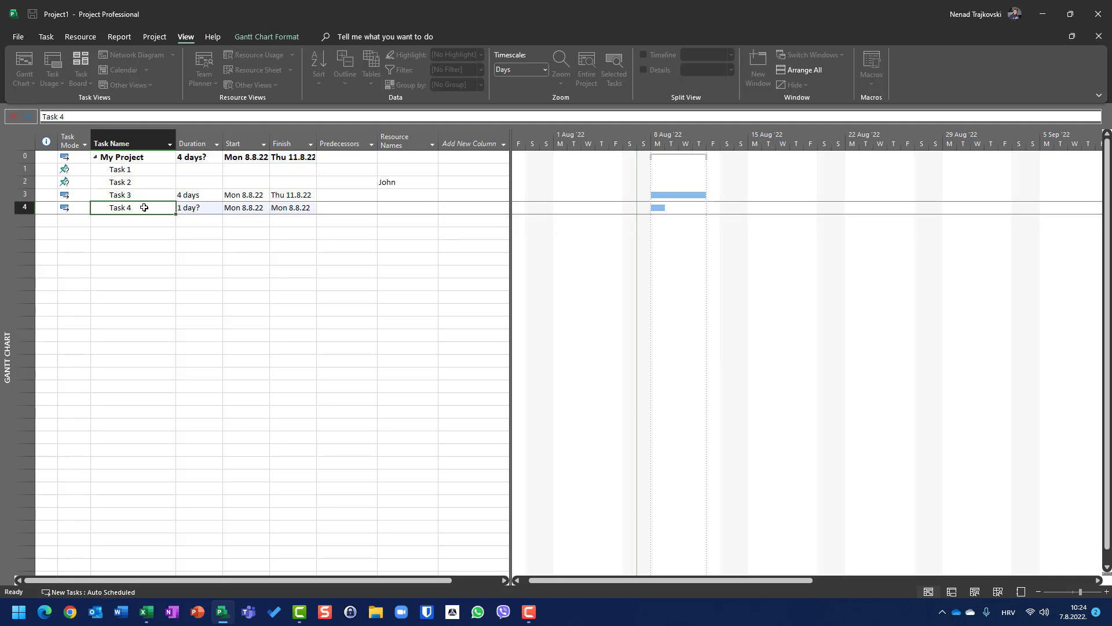
key(Tab)
text(4)
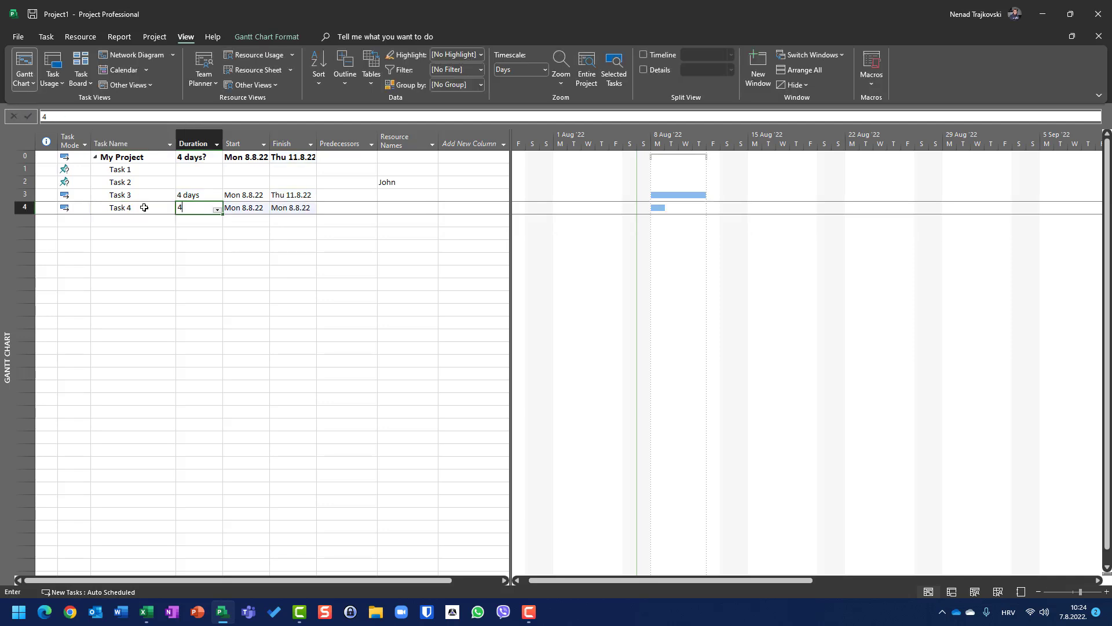
key(Tab)
key(Tab)
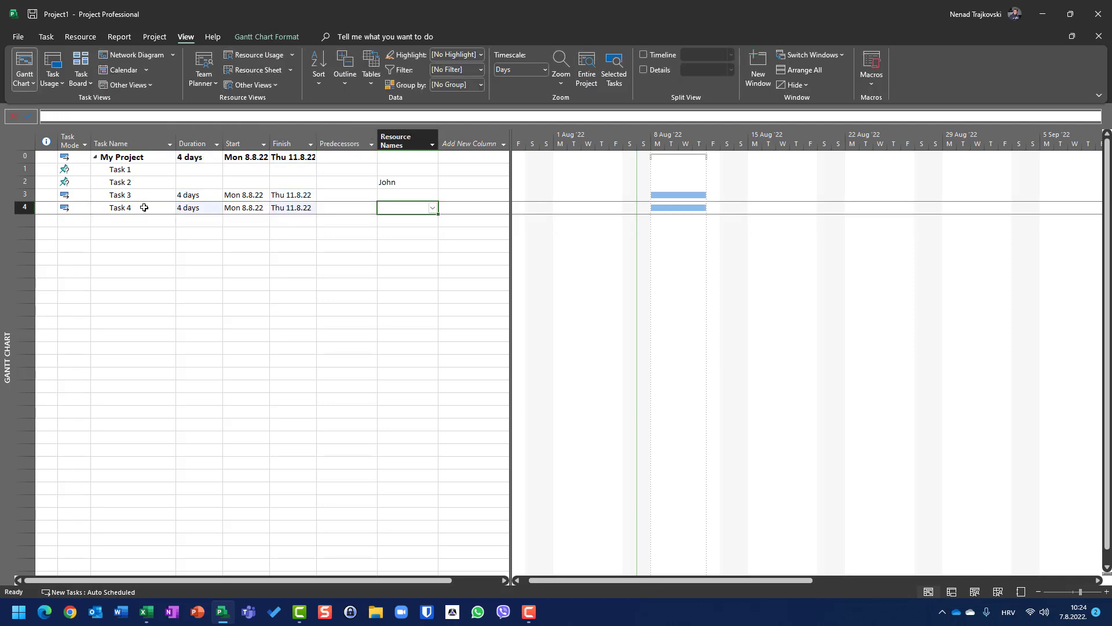
text(Mary)
key(Return)
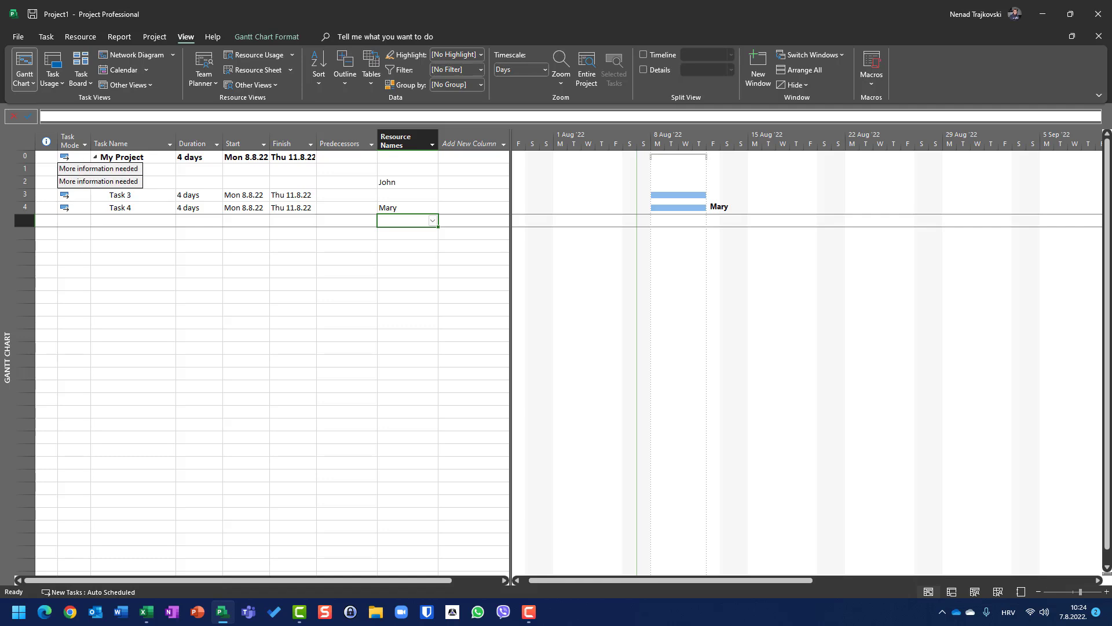
- Review the resource assignments of the four tasks, from Task 4 up to Task 1
click(392, 211)
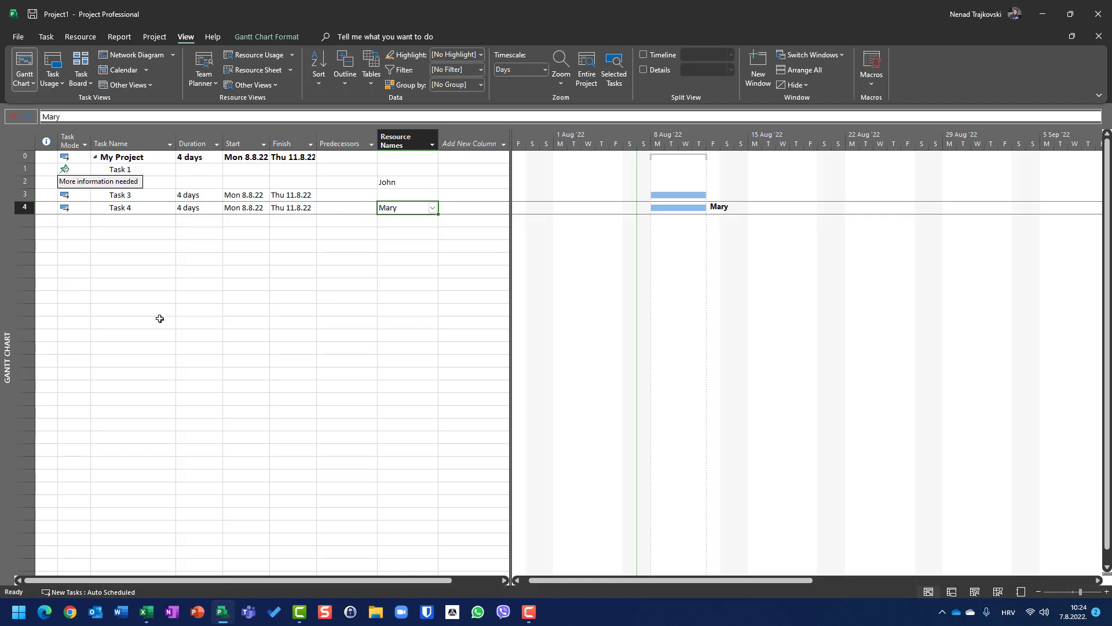
click(421, 198)
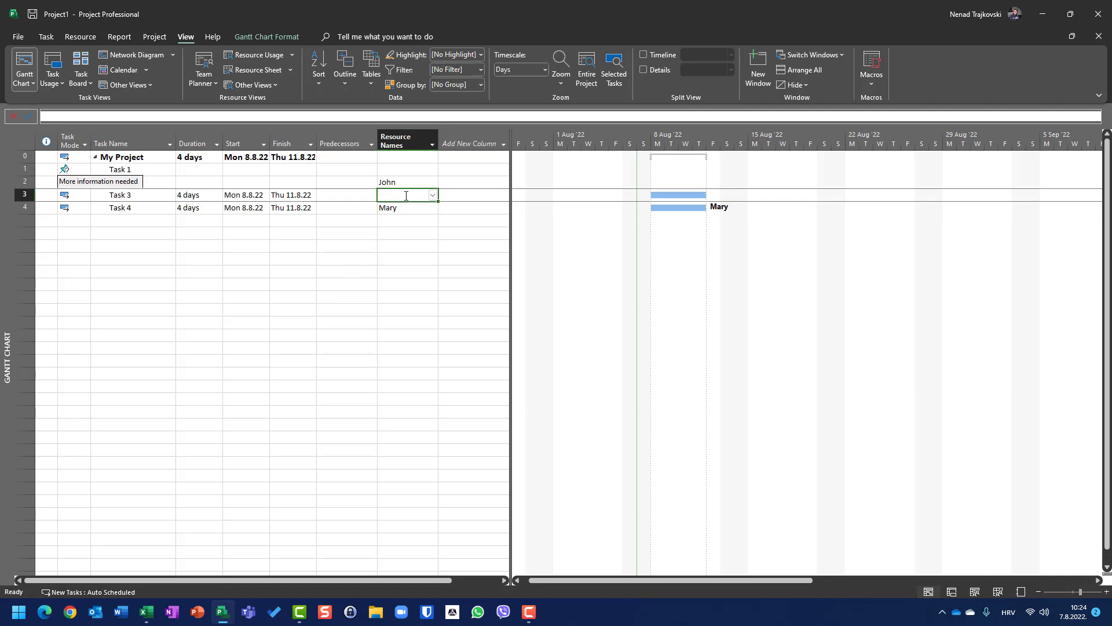
click(406, 183)
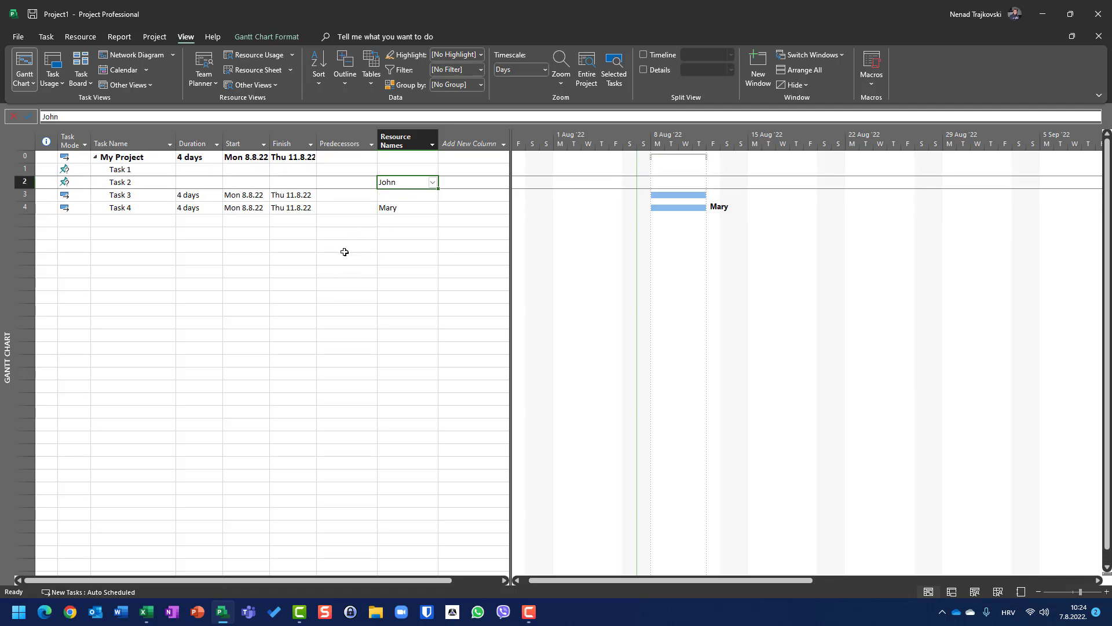
click(412, 169)
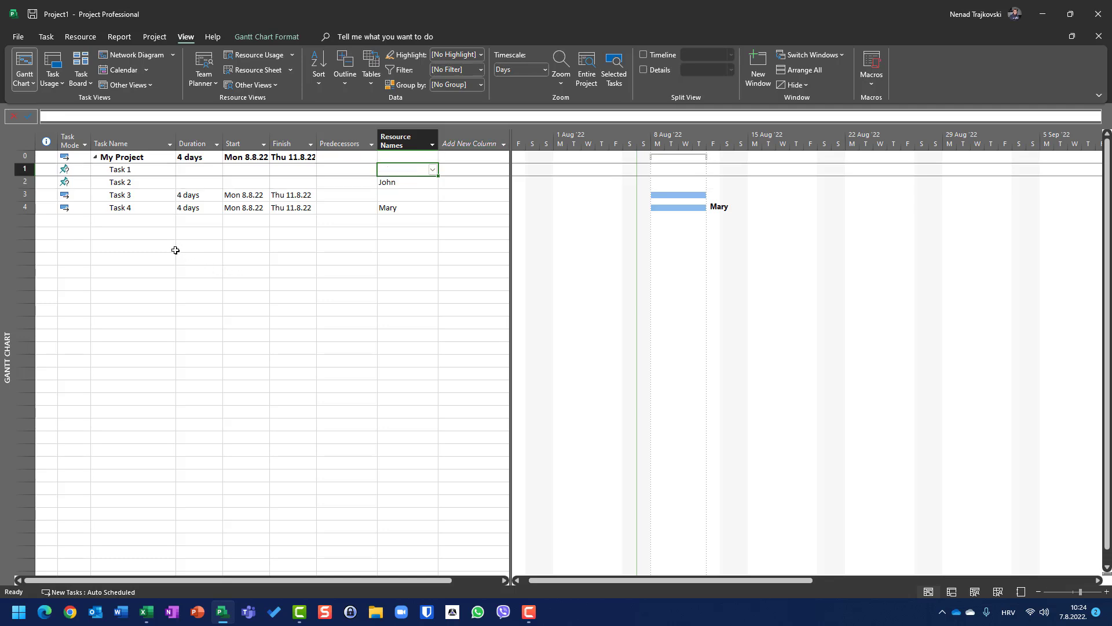
click(32, 84)
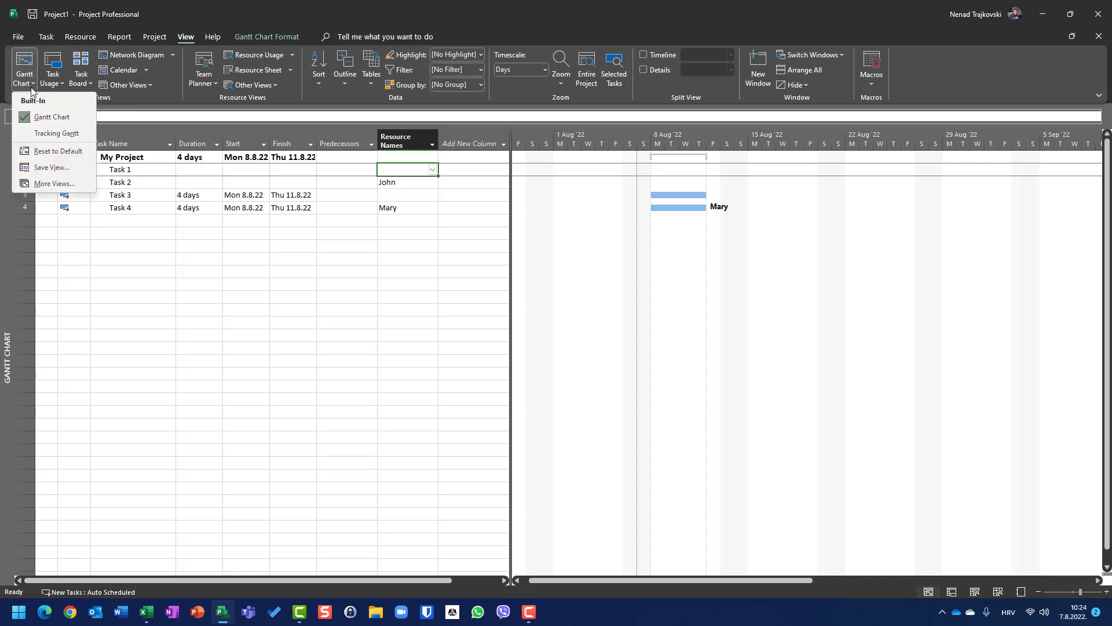
click(42, 184)
scroll(527, 300, down, 10)
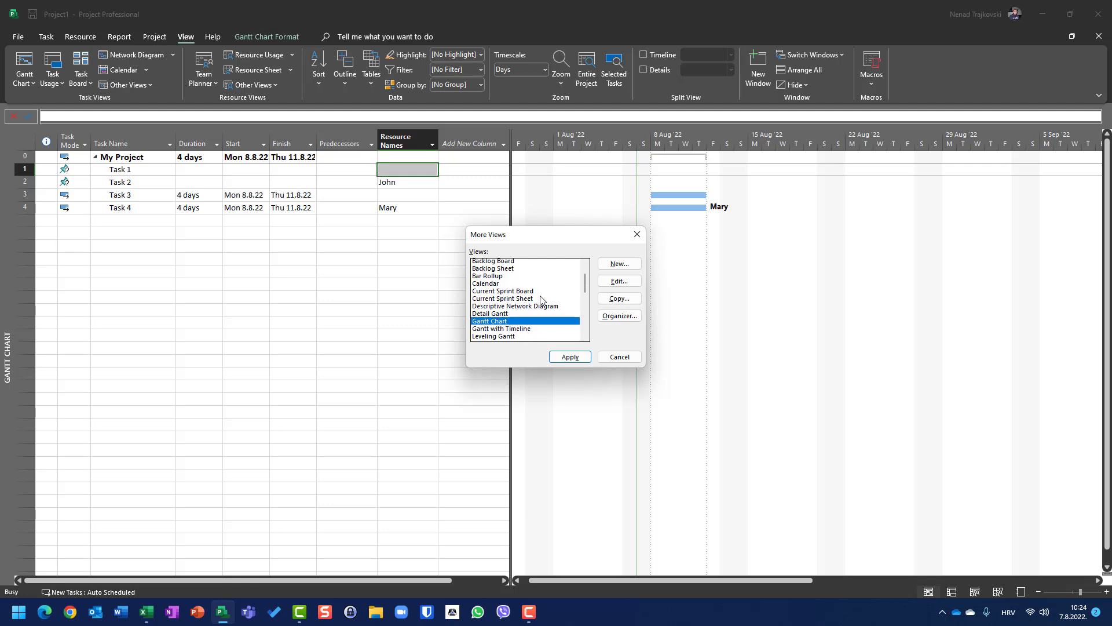
scroll(542, 299, up, 4)
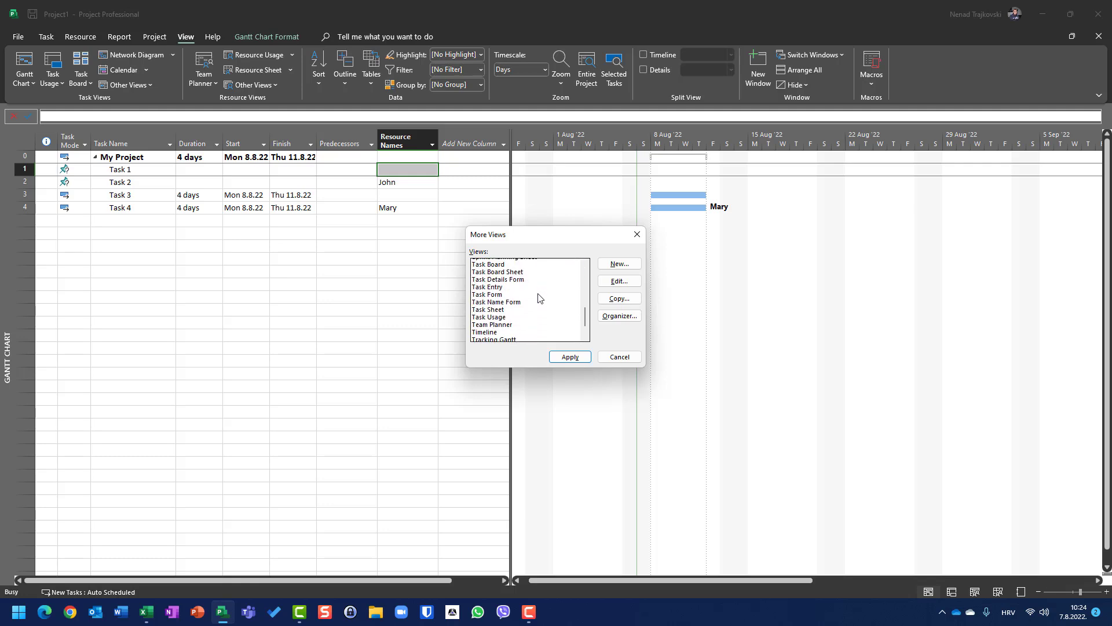
scroll(539, 298, down, 4)
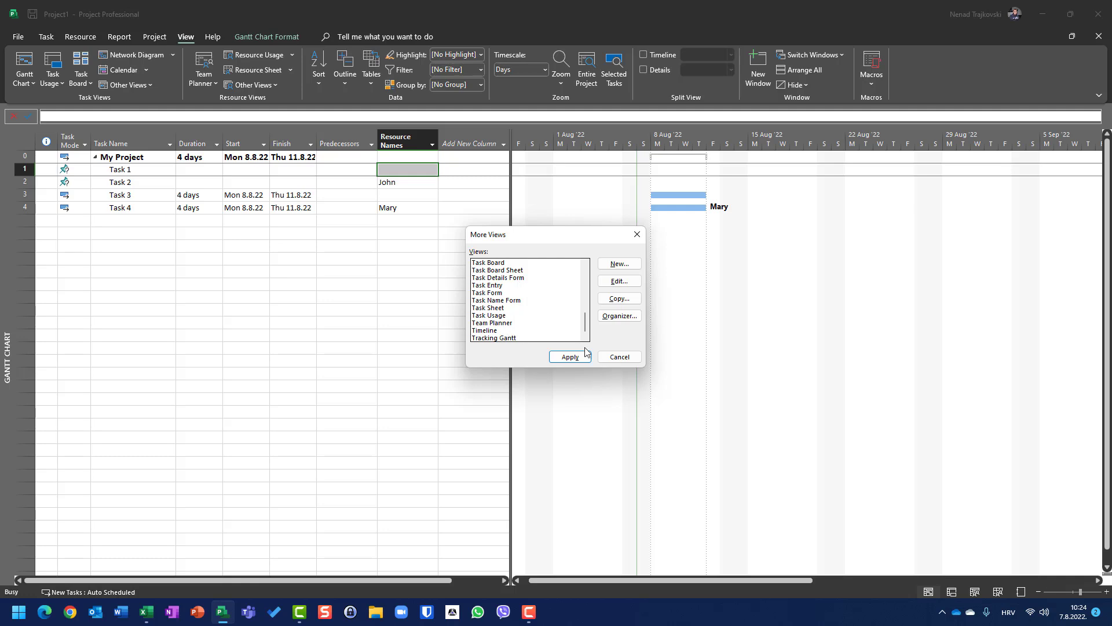
click(619, 357)
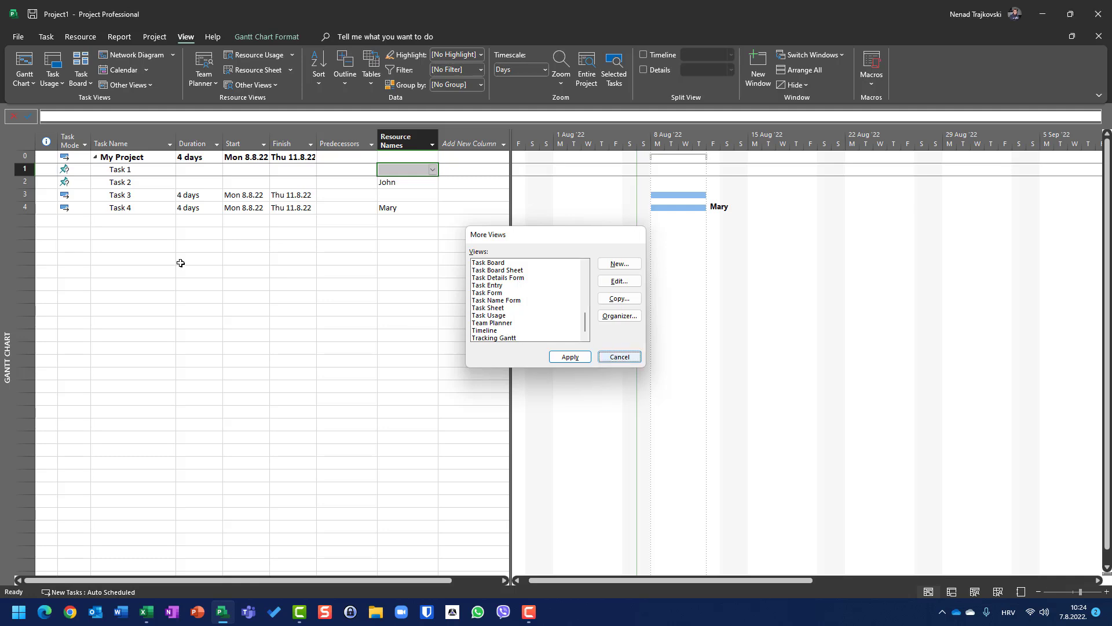
- Switch the project from the Gantt Chart to the Team Planner view
click(49, 40)
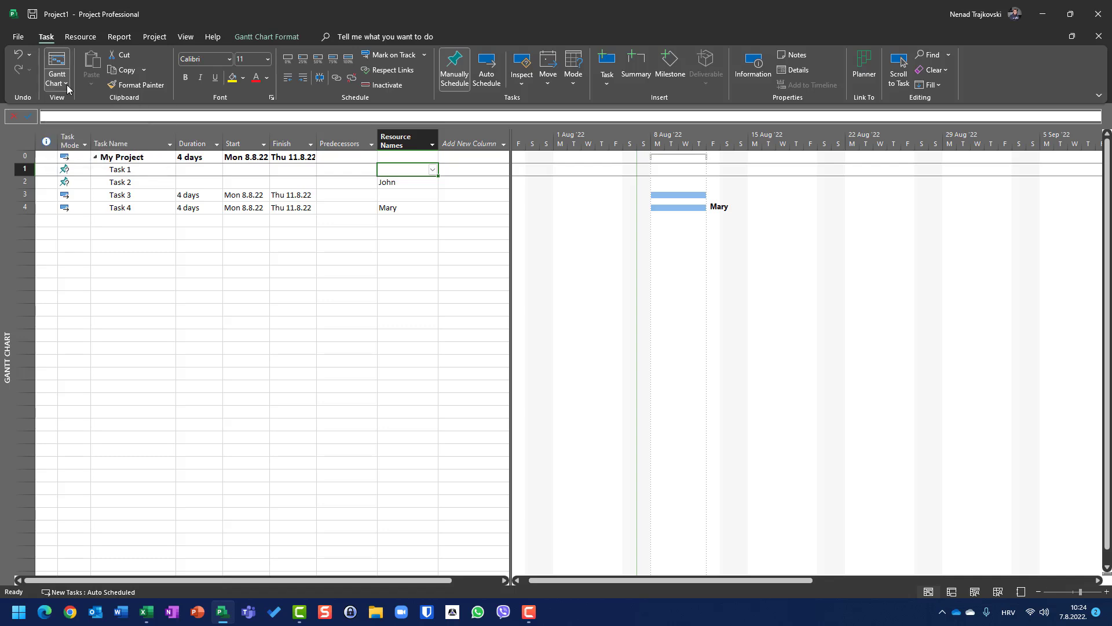
click(65, 84)
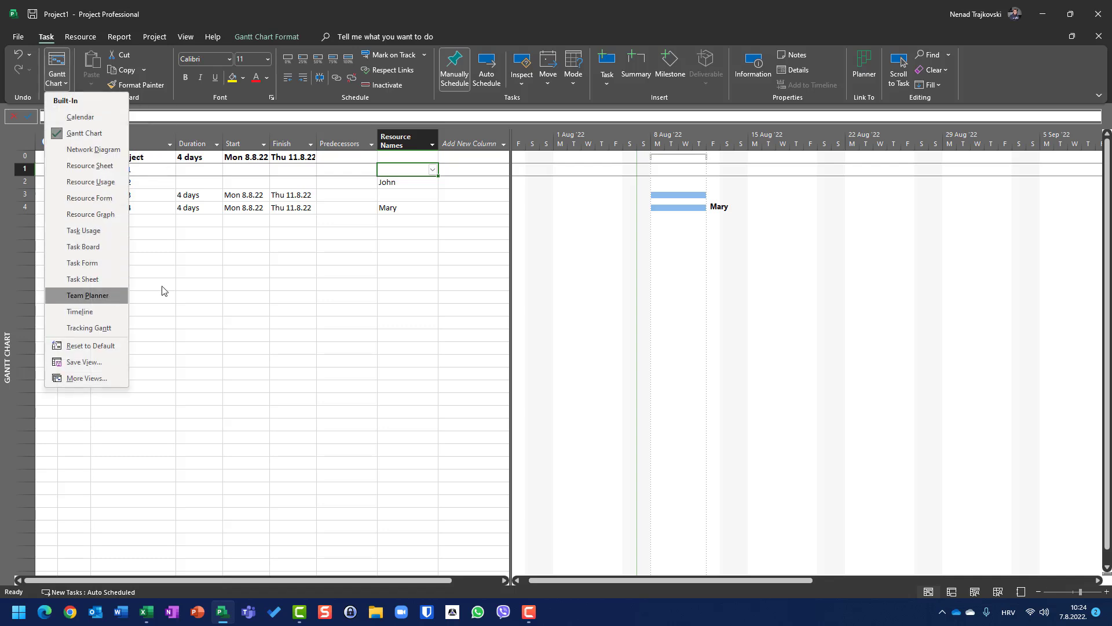
click(338, 263)
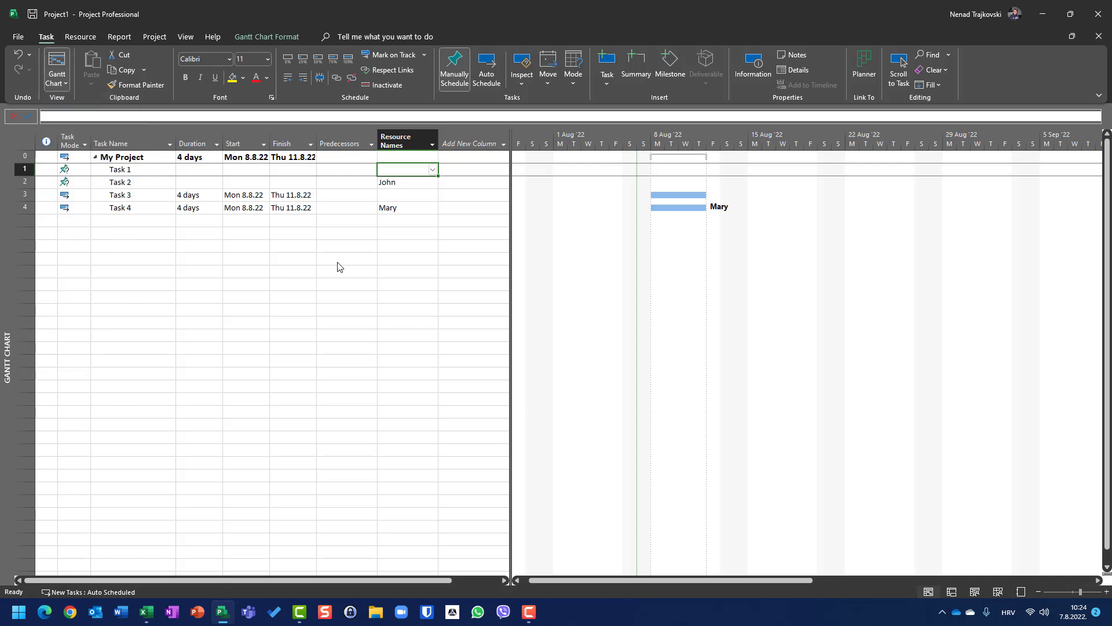
click(976, 591)
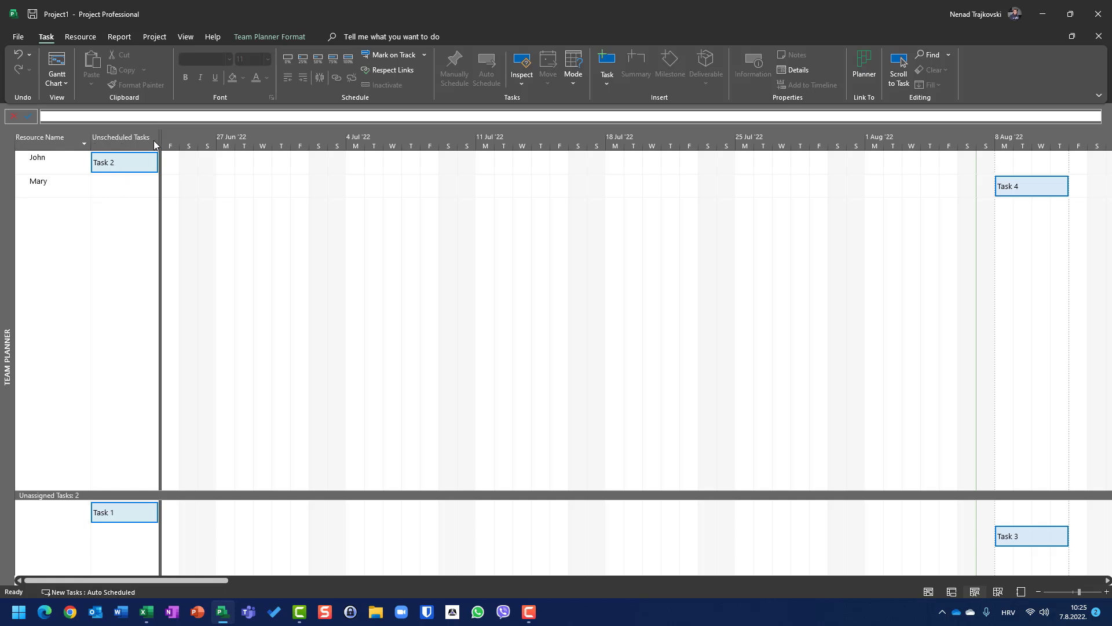
- Examine the unscheduled and unassigned tasks in the planner, including the scheduling details of Task 2 and Task 1
mouse_move(109, 170)
mouse_move(1030, 541)
mouse_move(1035, 191)
key(F10)
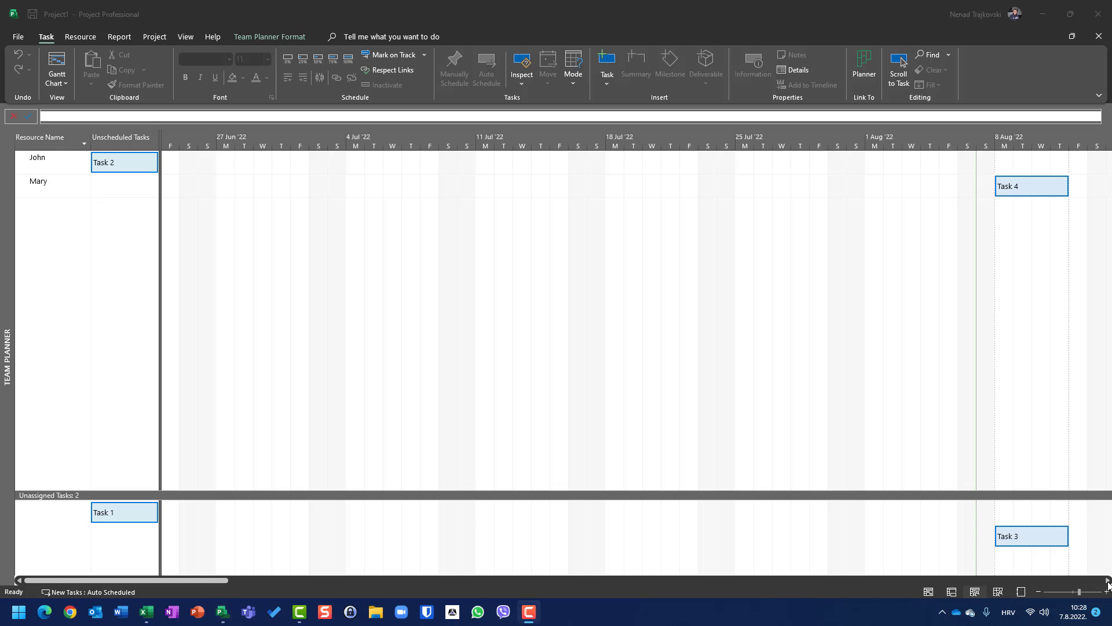
click(1108, 581)
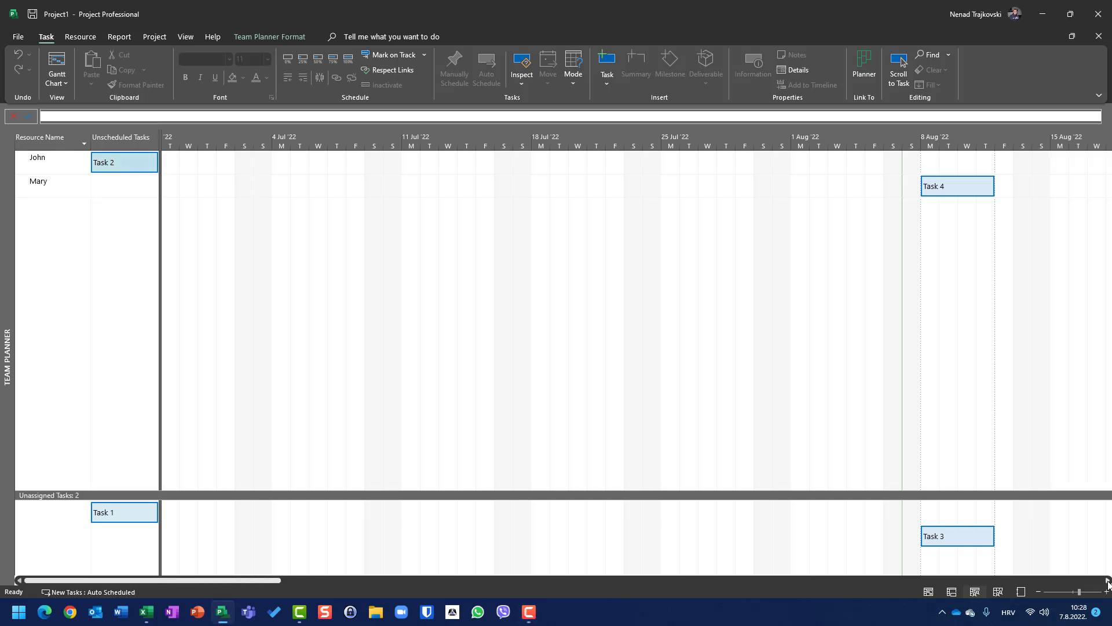
drag(1107, 581, 1108, 581)
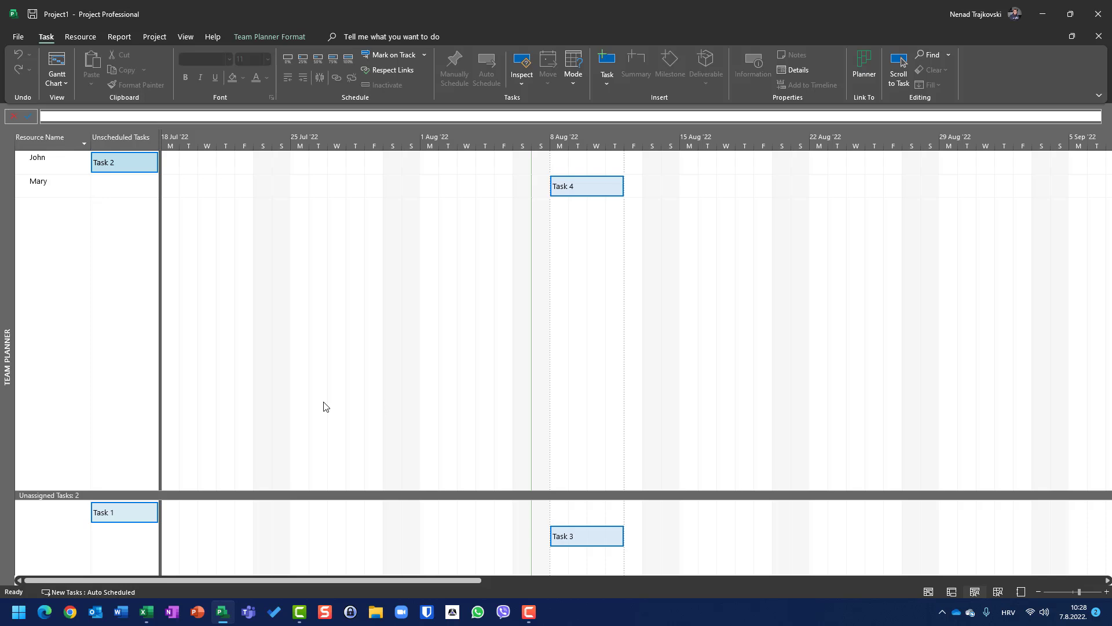
mouse_move(124, 167)
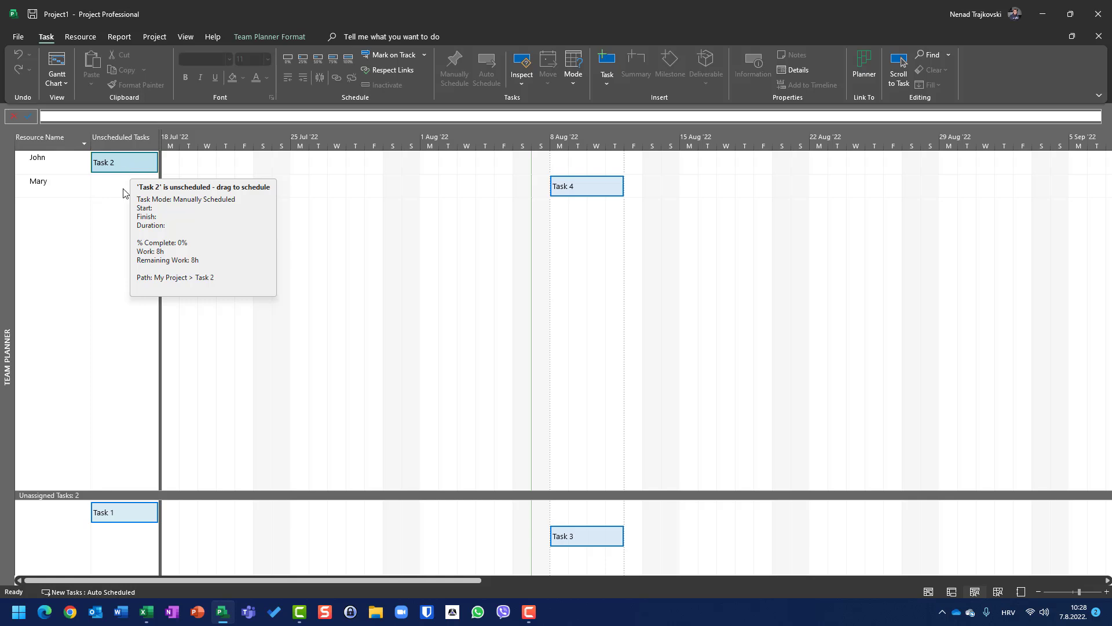
mouse_move(123, 512)
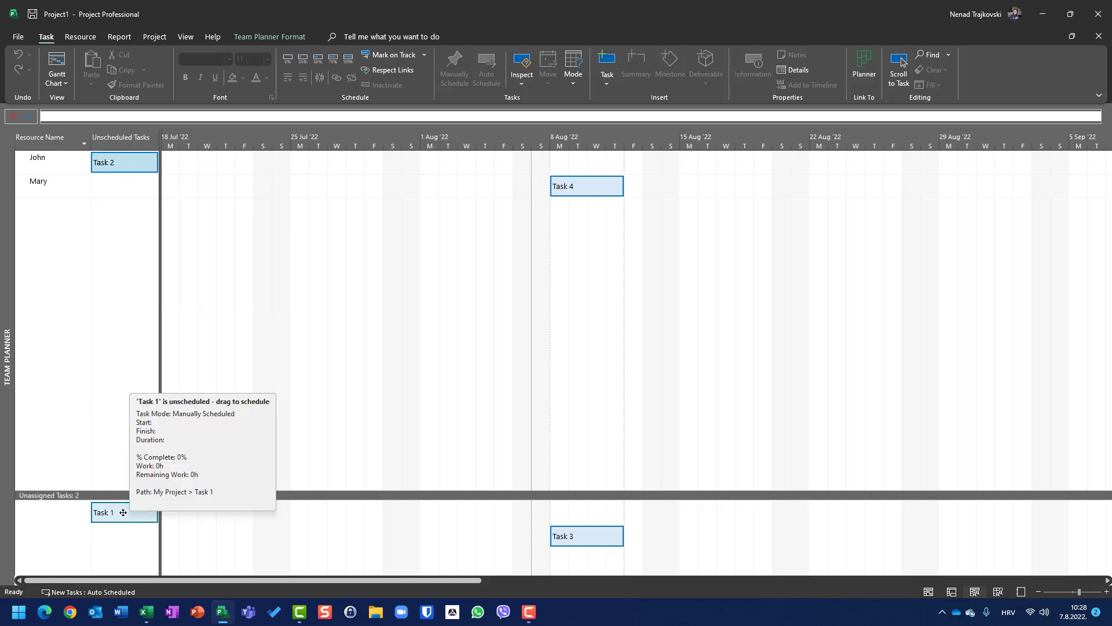
- Assign unassigned Task 1 to the second resource and schedule it to start on Monday 15 August 2022
drag(123, 512, 96, 184)
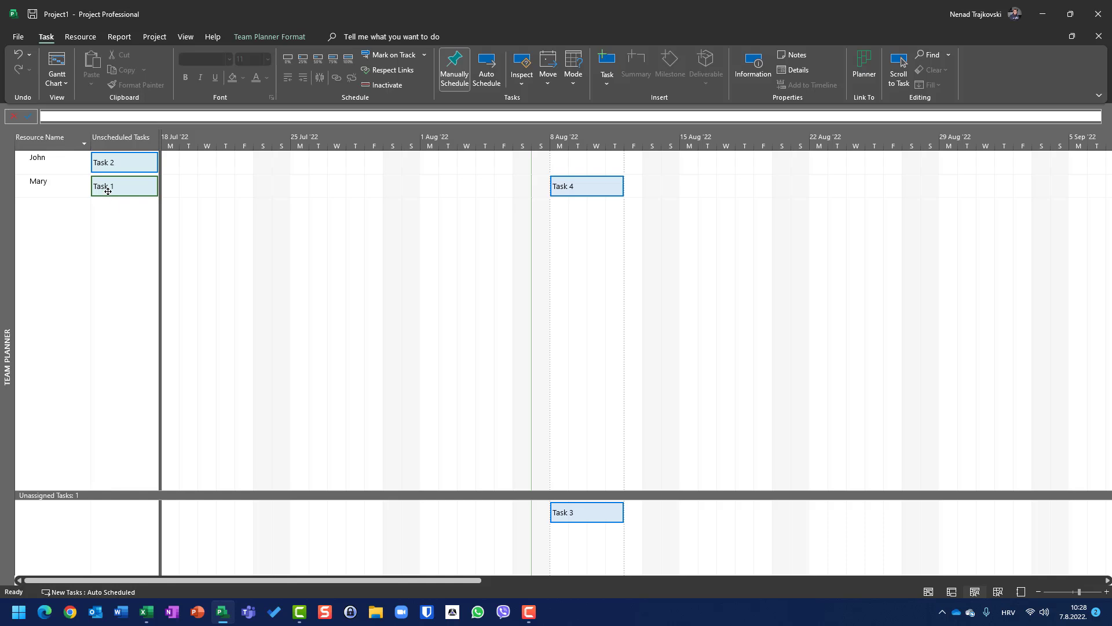
drag(108, 191, 395, 209)
drag(110, 189, 432, 191)
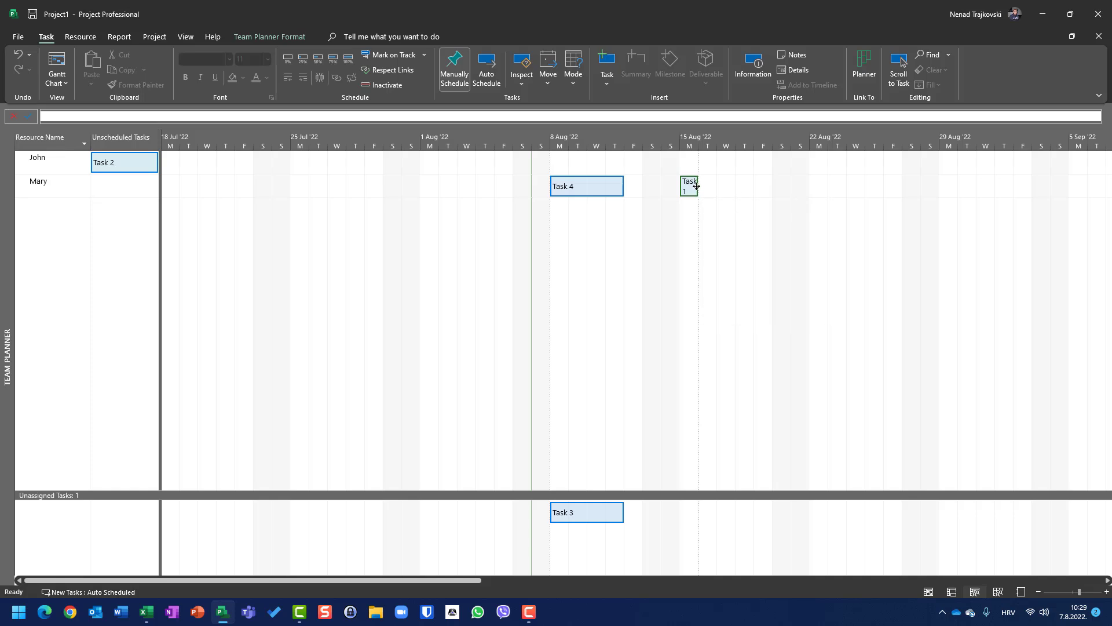
- Set the duration of Task 1 to 3 days in its task information
mouse_move(695, 185)
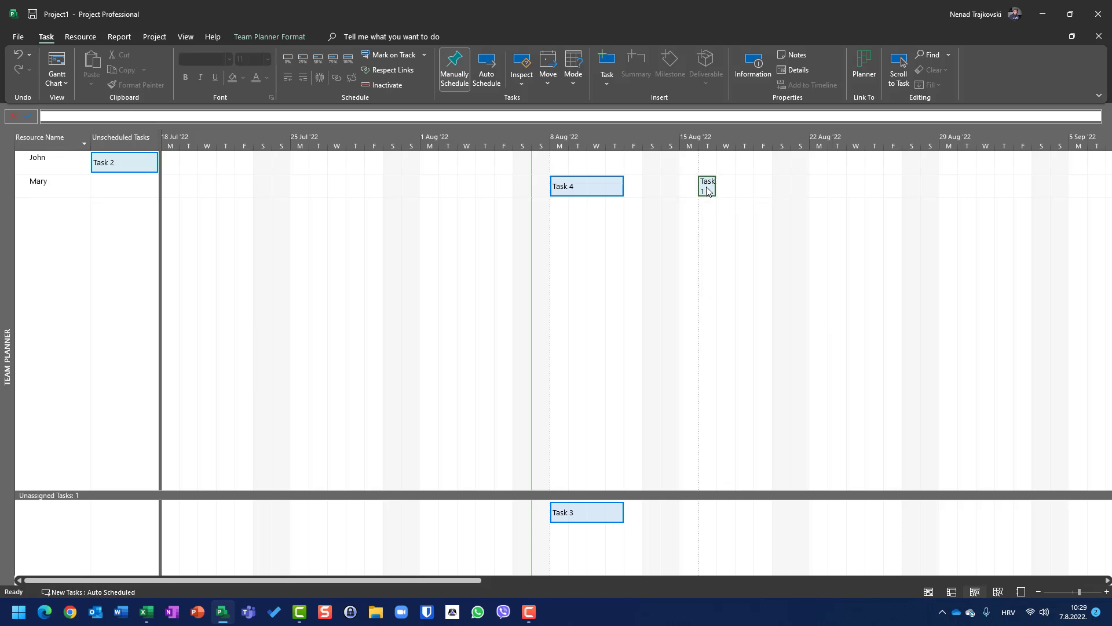
double_click(687, 189)
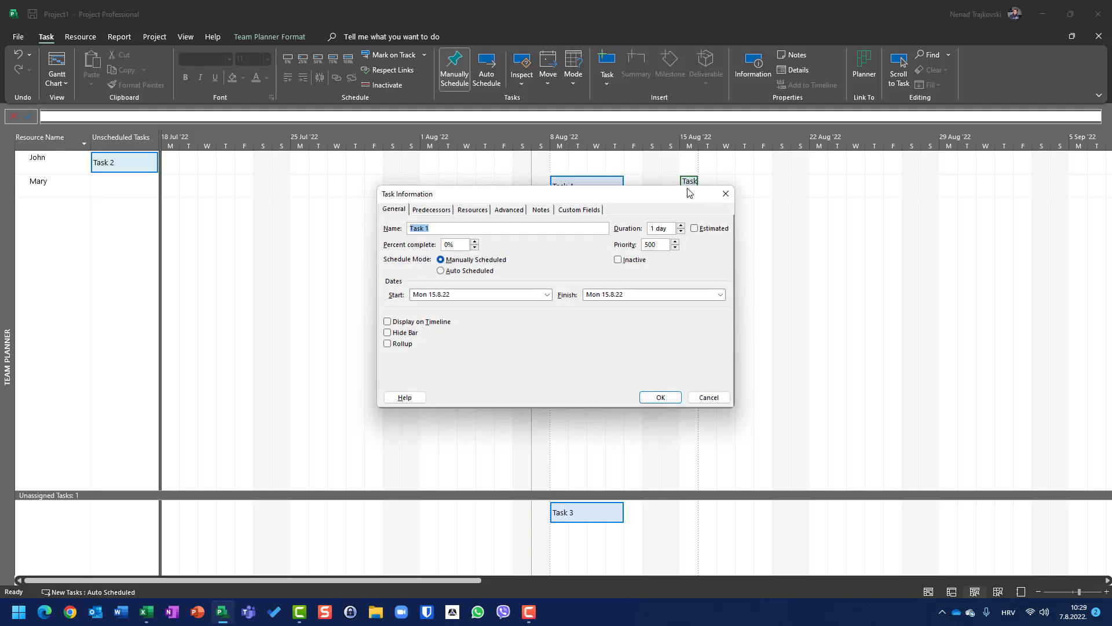
click(661, 229)
drag(660, 228, 609, 235)
text(3)
click(666, 397)
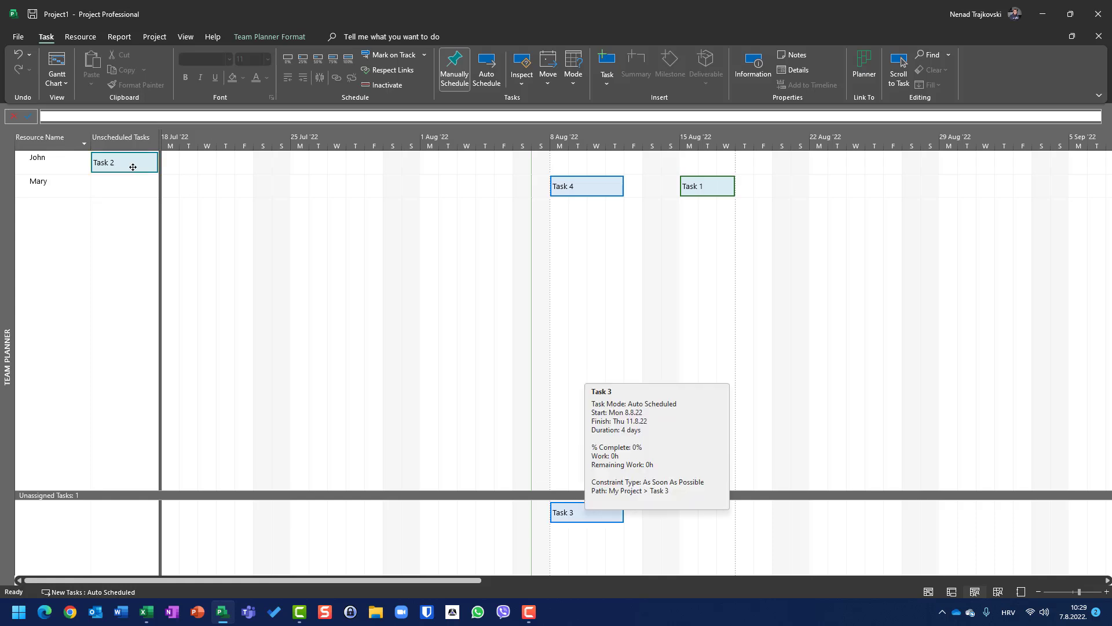
- Schedule Task 2 for the first resource to start on Monday 8 August 2022 and set its duration to 2 days
drag(133, 167, 554, 164)
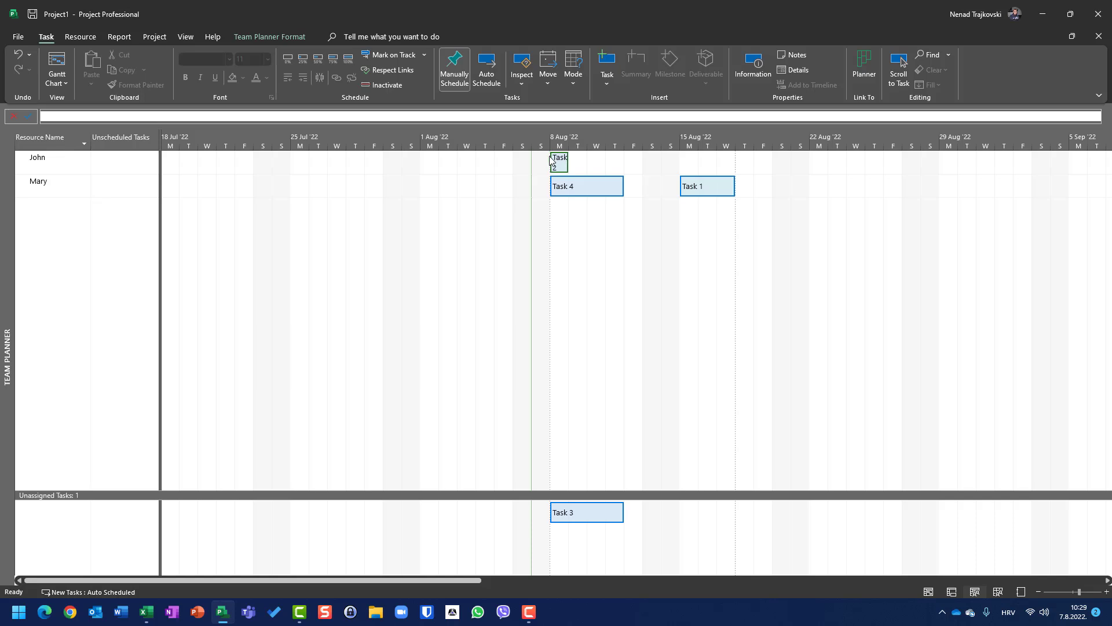
double_click(564, 159)
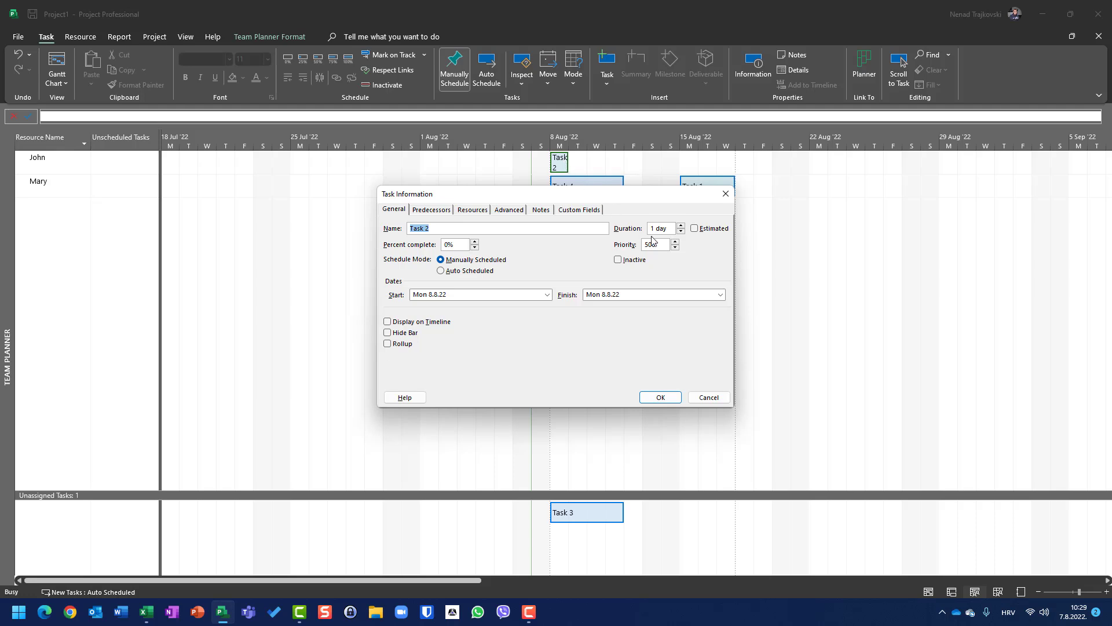
key(Tab)
text(2)
click(655, 397)
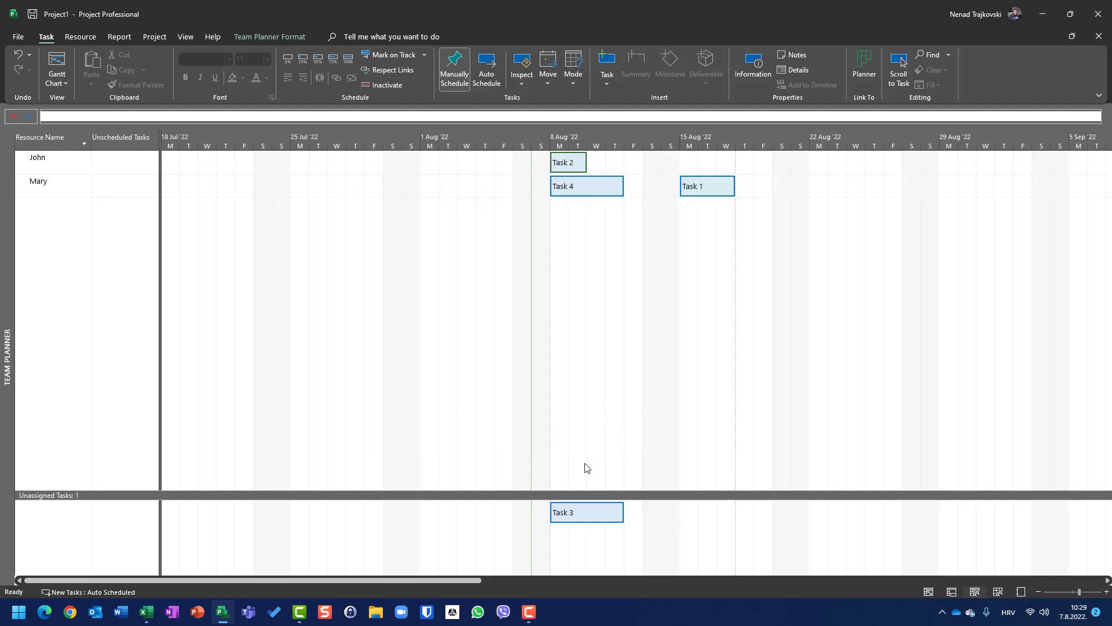
- Assign unassigned Task 3 to the second resource through its task information, leaving its dates as they are
click(594, 517)
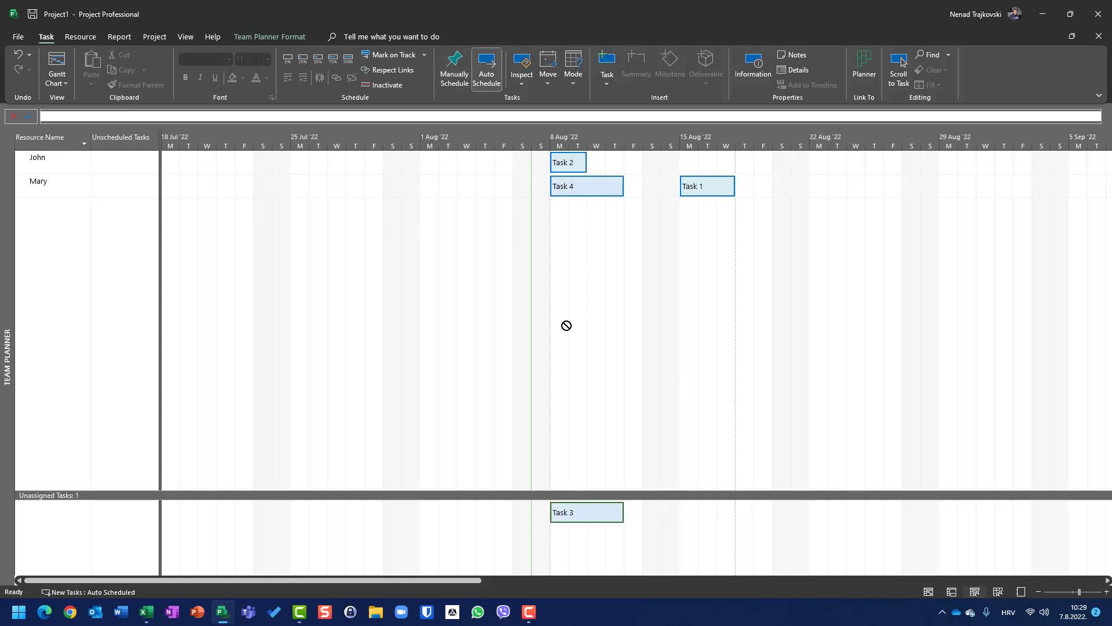
mouse_move(583, 515)
mouse_down()
mouse_move(593, 489)
mouse_move(586, 509)
mouse_move(437, 512)
mouse_move(390, 420)
mouse_move(563, 528)
mouse_move(638, 478)
mouse_move(665, 504)
mouse_move(568, 514)
mouse_move(581, 519)
mouse_up()
mouse_move(581, 519)
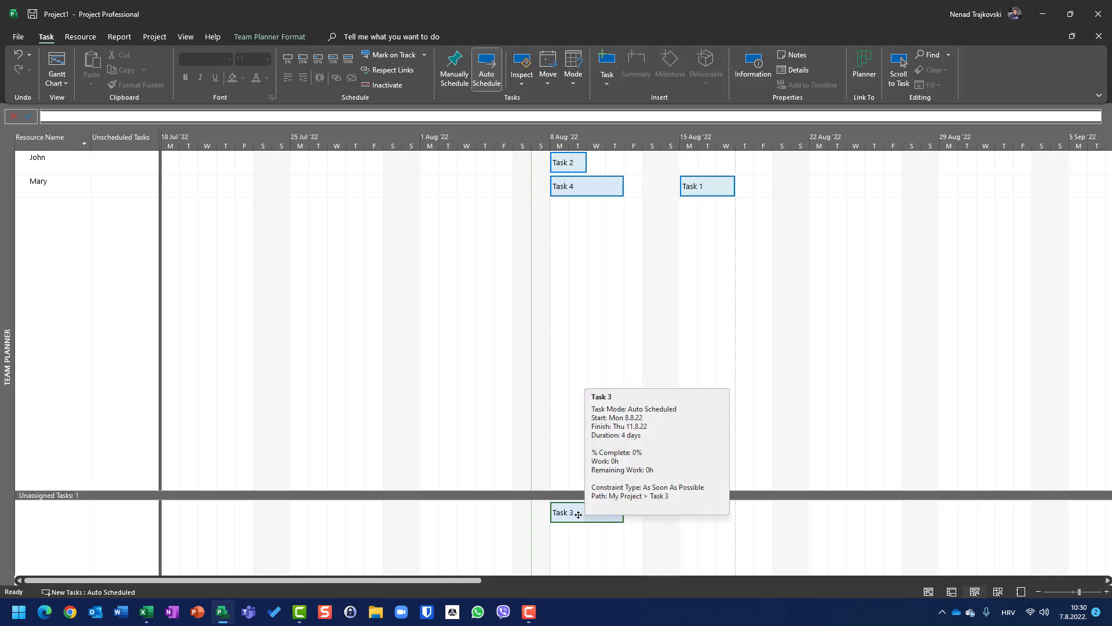
double_click(578, 514)
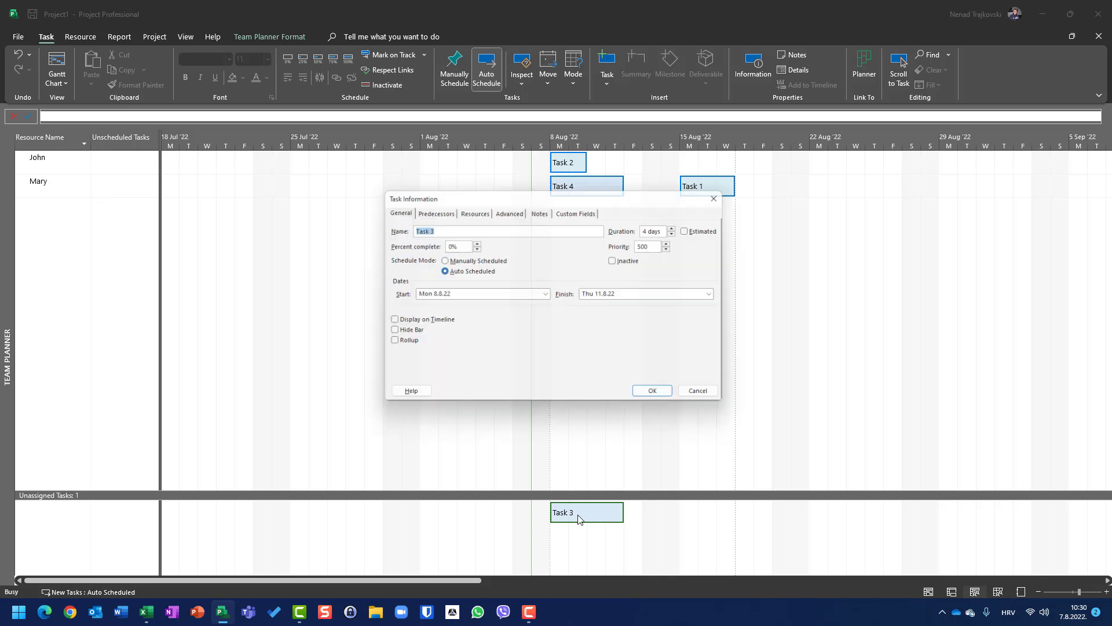
click(468, 211)
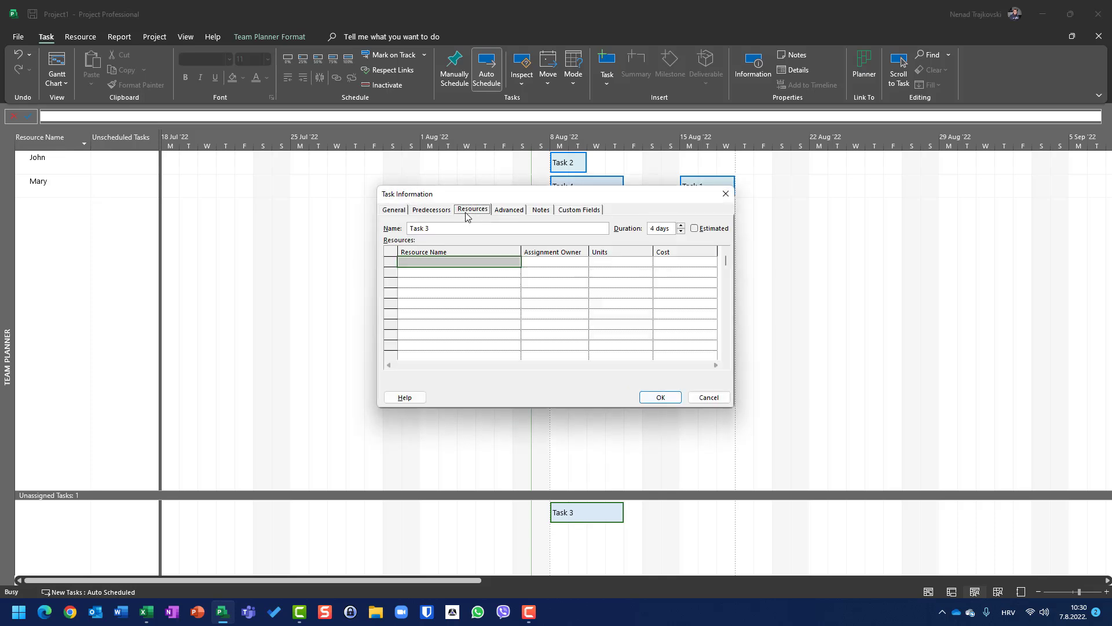
click(513, 260)
text(Mary)
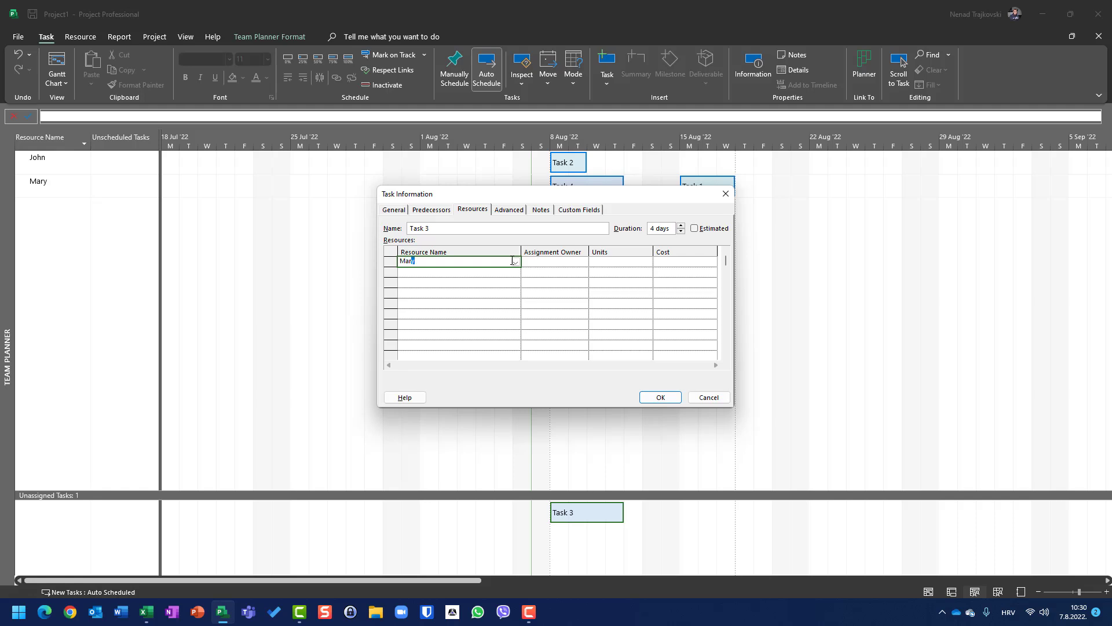
click(661, 397)
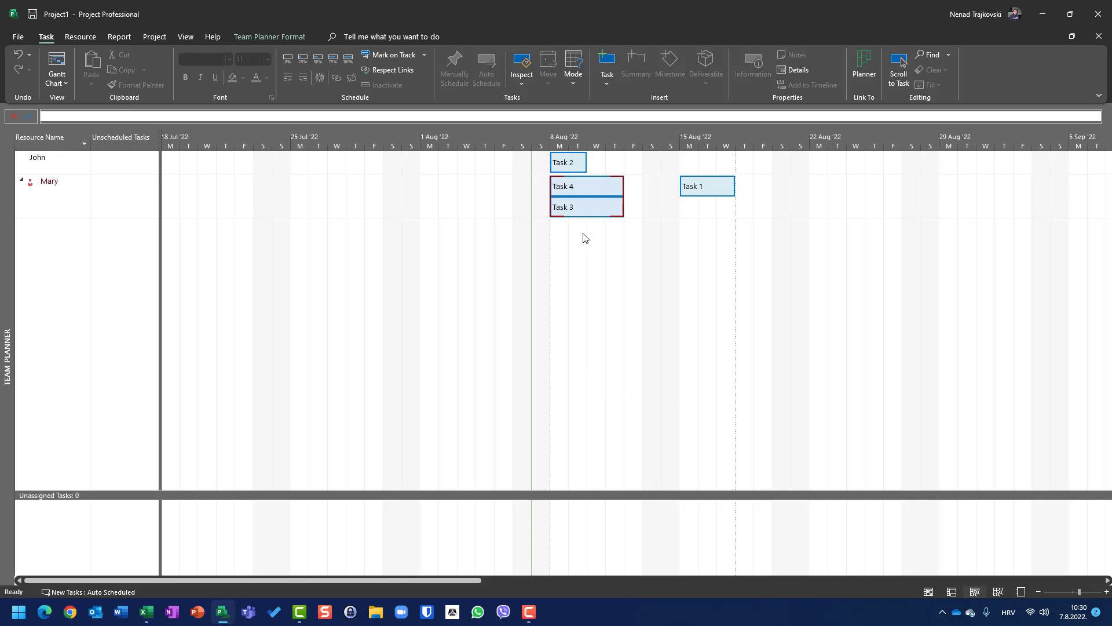
- Reassign Task 4 to the first resource starting Monday 15 August 2022, and move Task 2 to start that same day
mouse_move(577, 203)
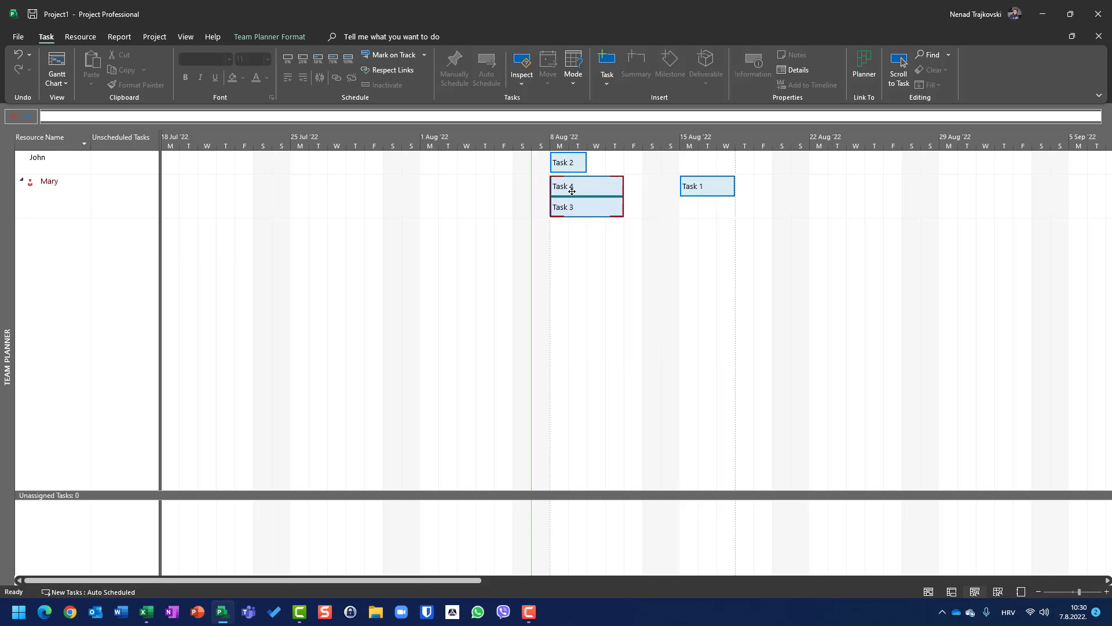
drag(571, 191, 700, 160)
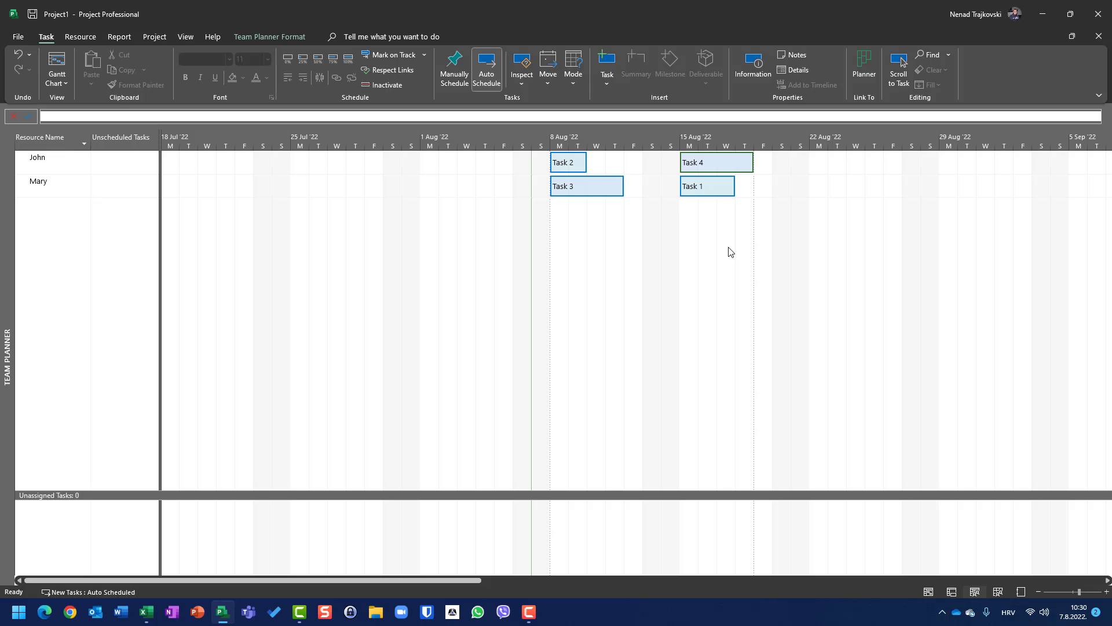
drag(571, 163, 702, 166)
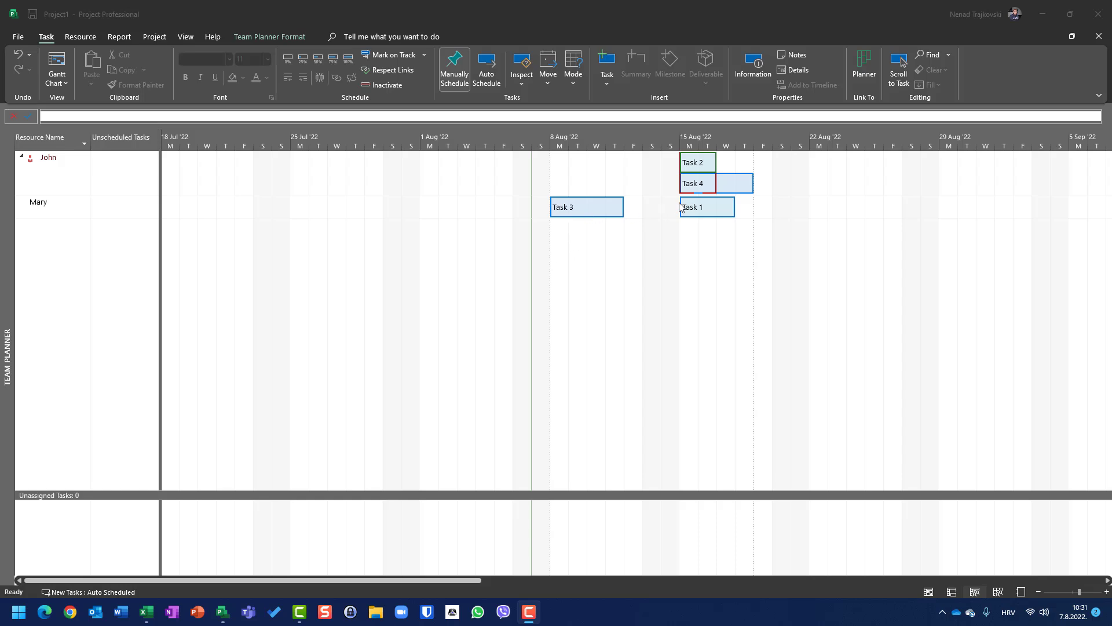
- Reschedule Task 3 to 16 August, overlapping Task 1, and move it on to start Monday 22 August 2022
drag(561, 212, 703, 209)
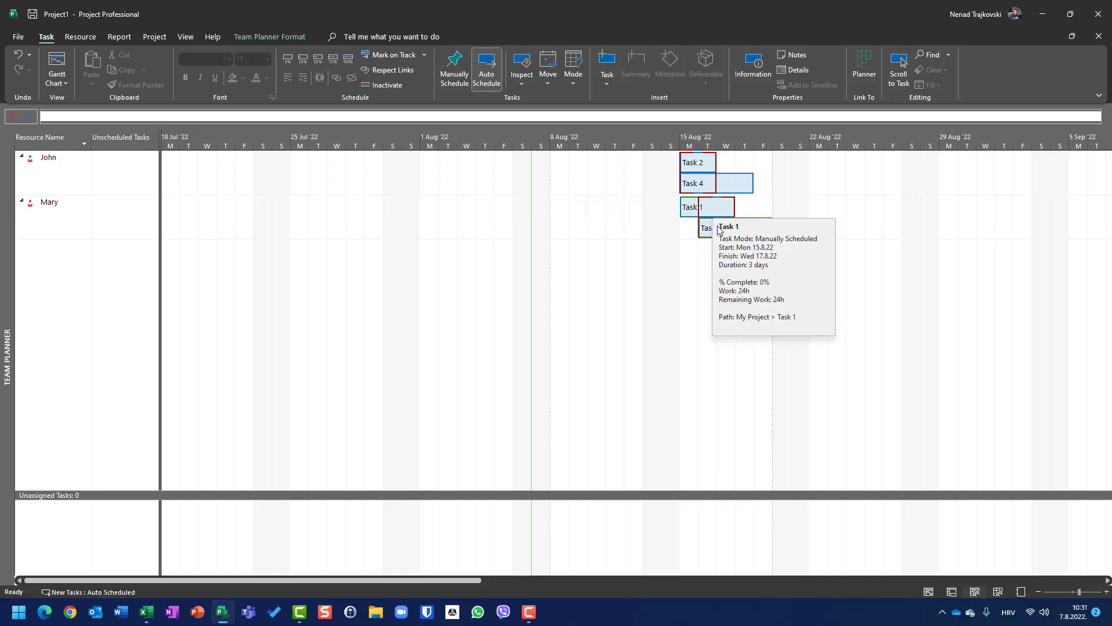
mouse_move(728, 231)
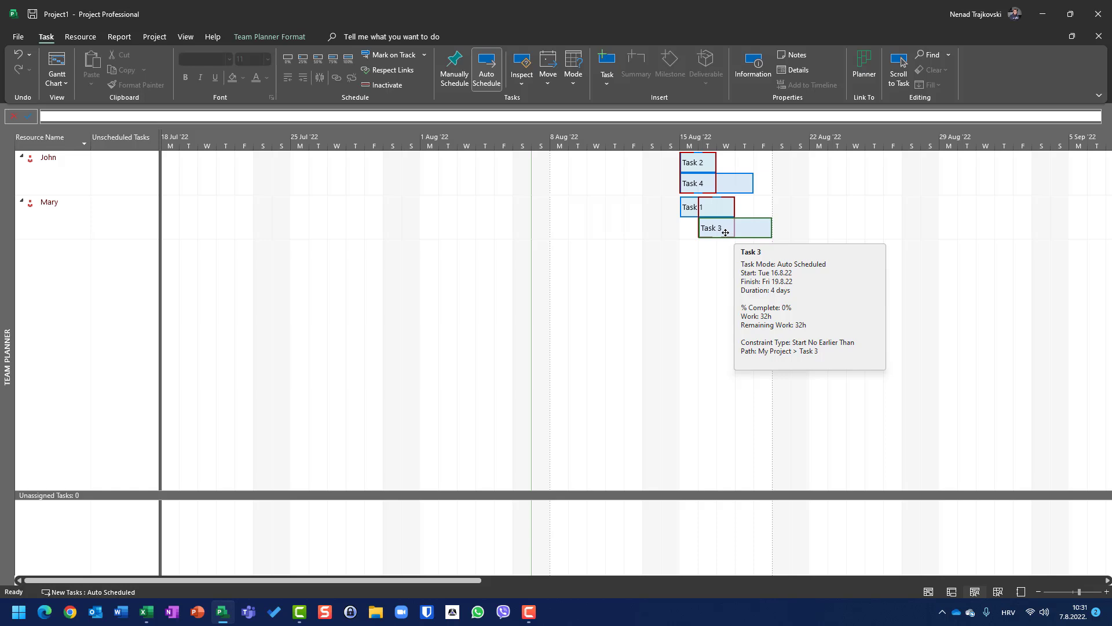
mouse_move(685, 210)
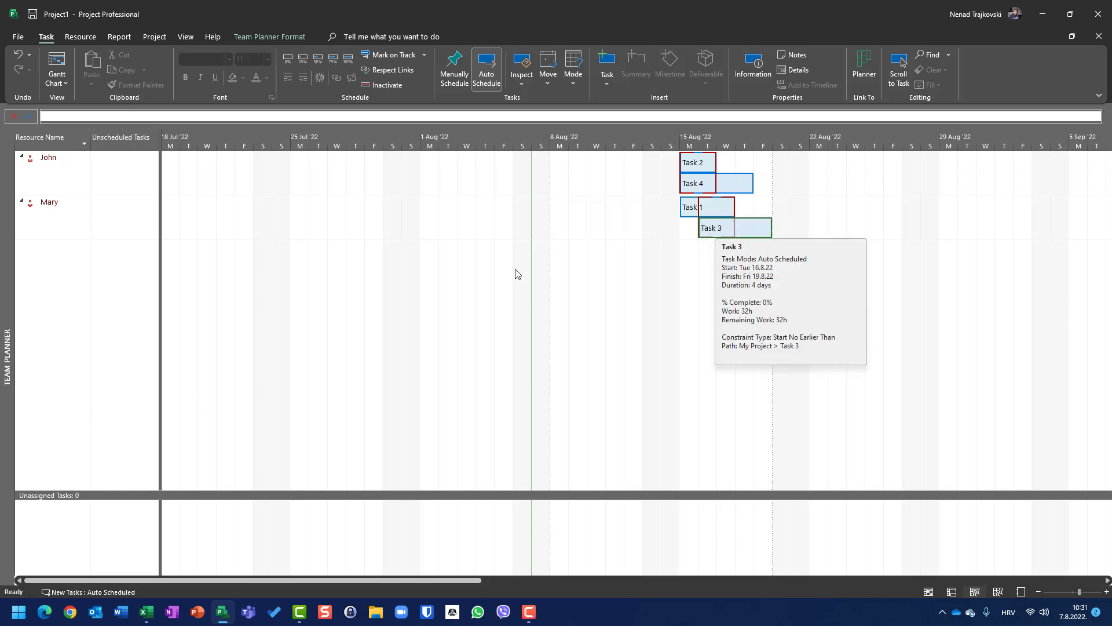
drag(735, 227, 847, 229)
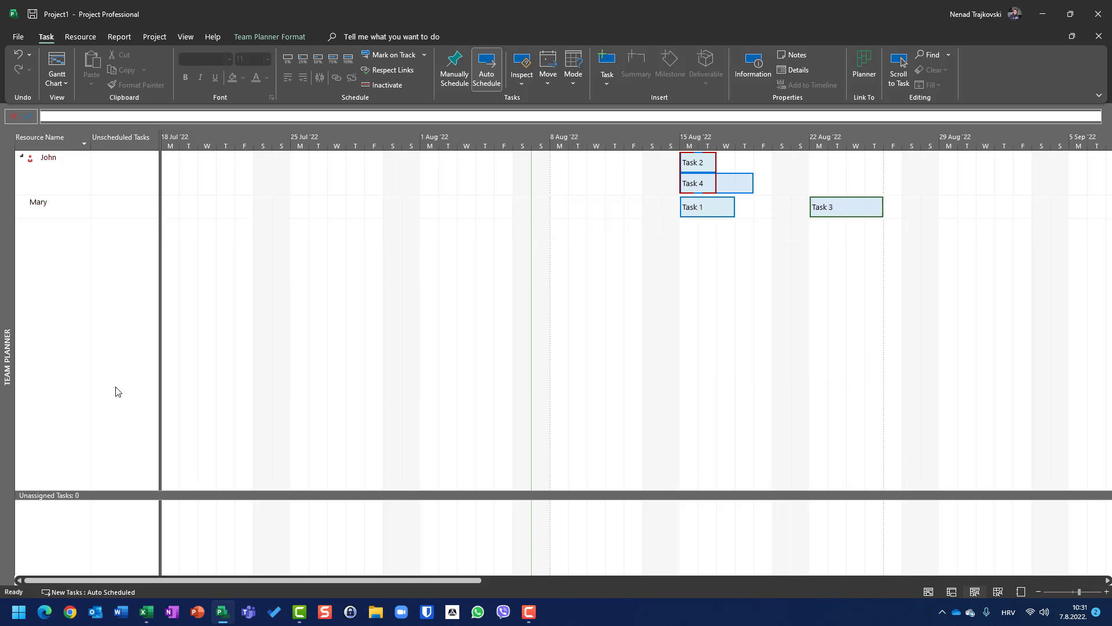
- Switch the project back to the Gantt Chart view and check the constraint and overallocation indicators of Tasks 3 and 4
click(57, 78)
click(87, 128)
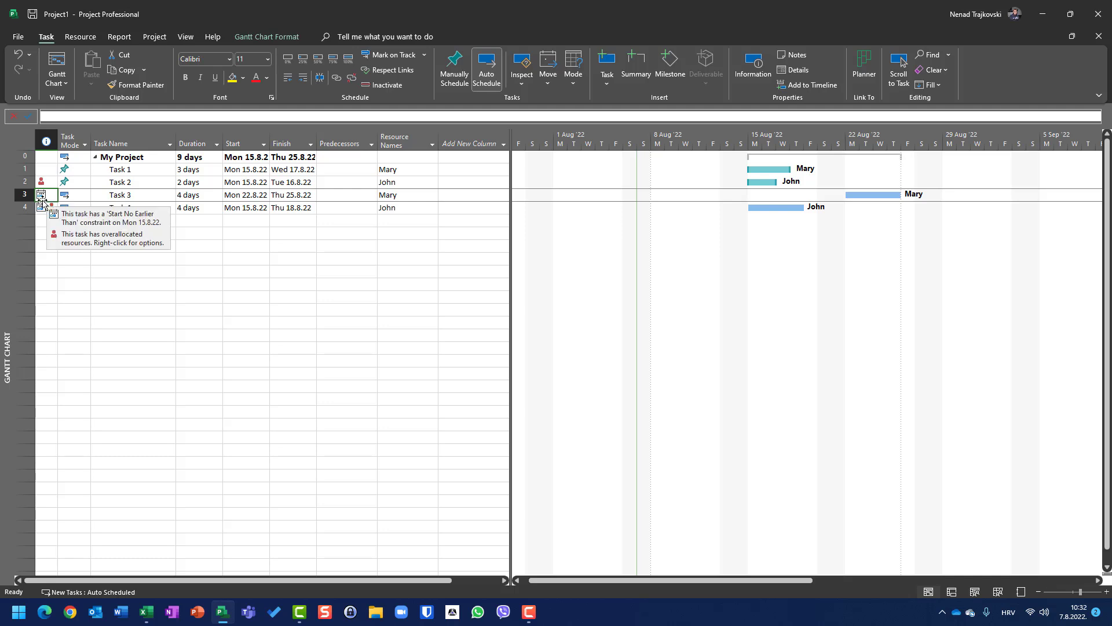
mouse_move(42, 195)
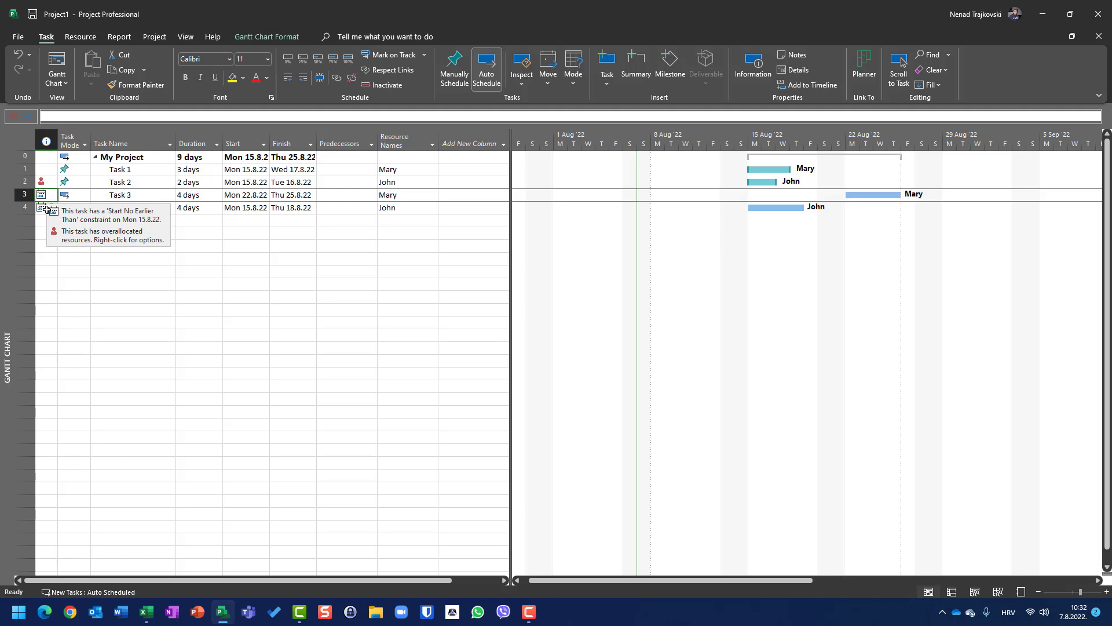
- Delete Tasks 1 through 4 from the project, keeping only the My Project summary row
click(26, 170)
key(shift+Down)
key(shift+Down)
key(shift+Down)
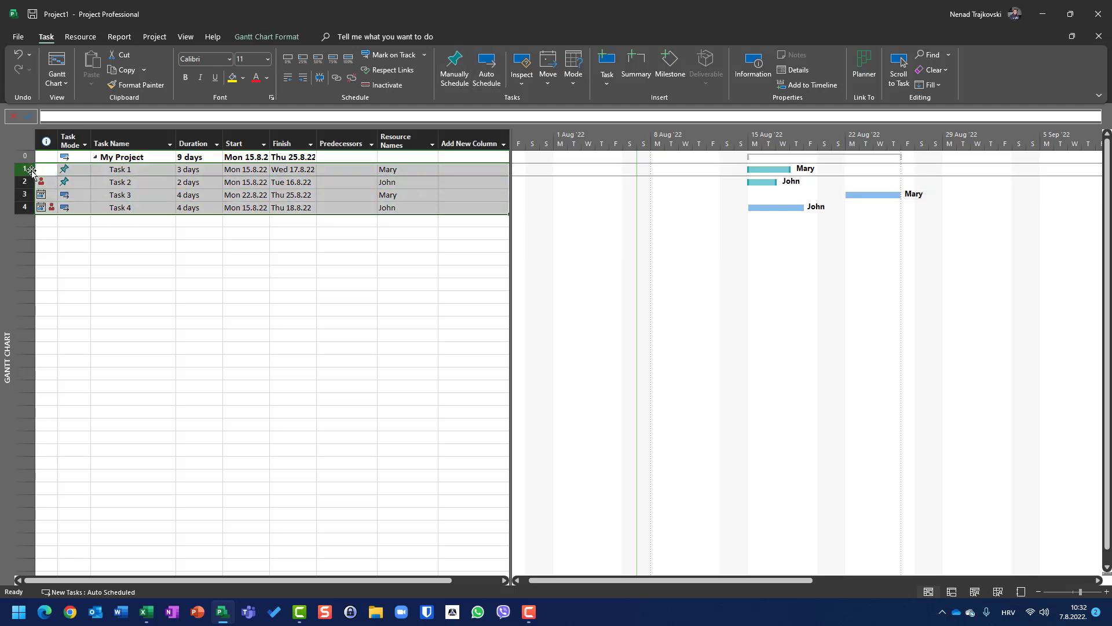
key(Delete)
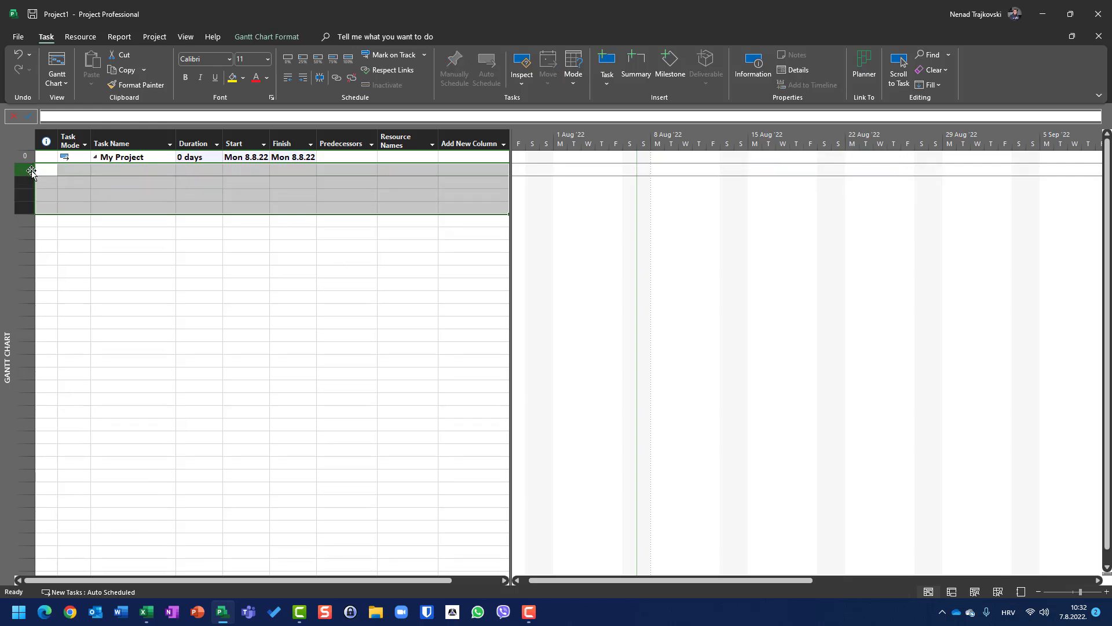
- Add four tasks named Task 1, Task 2, Task 3 and Task 4 beneath the My Project summary row
text(Task)
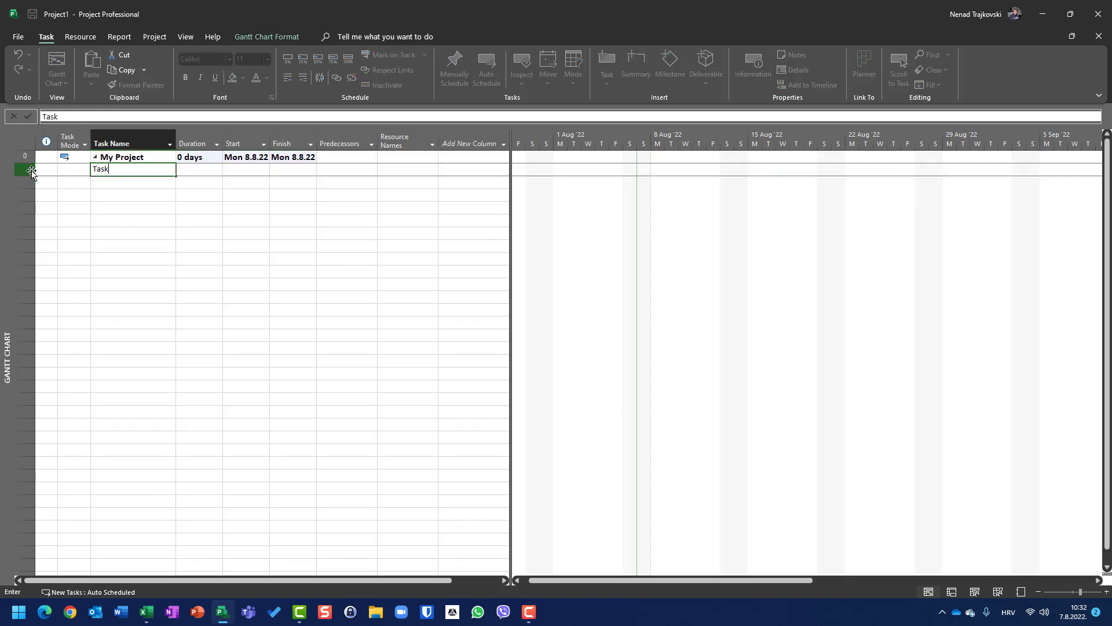
text( 1)
key(Return)
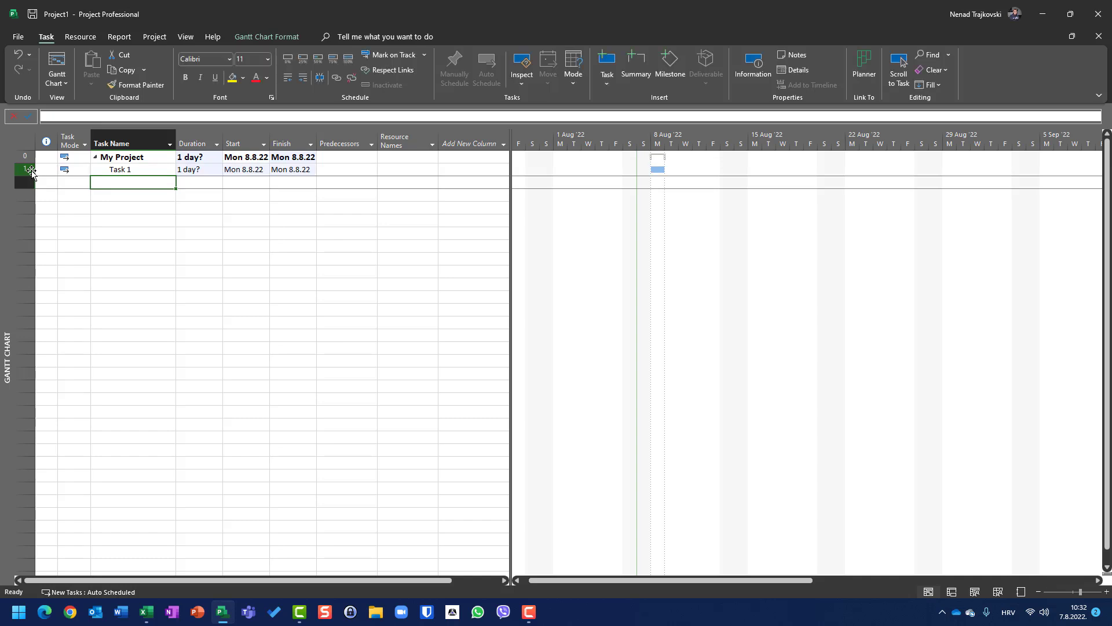
text(Task 2)
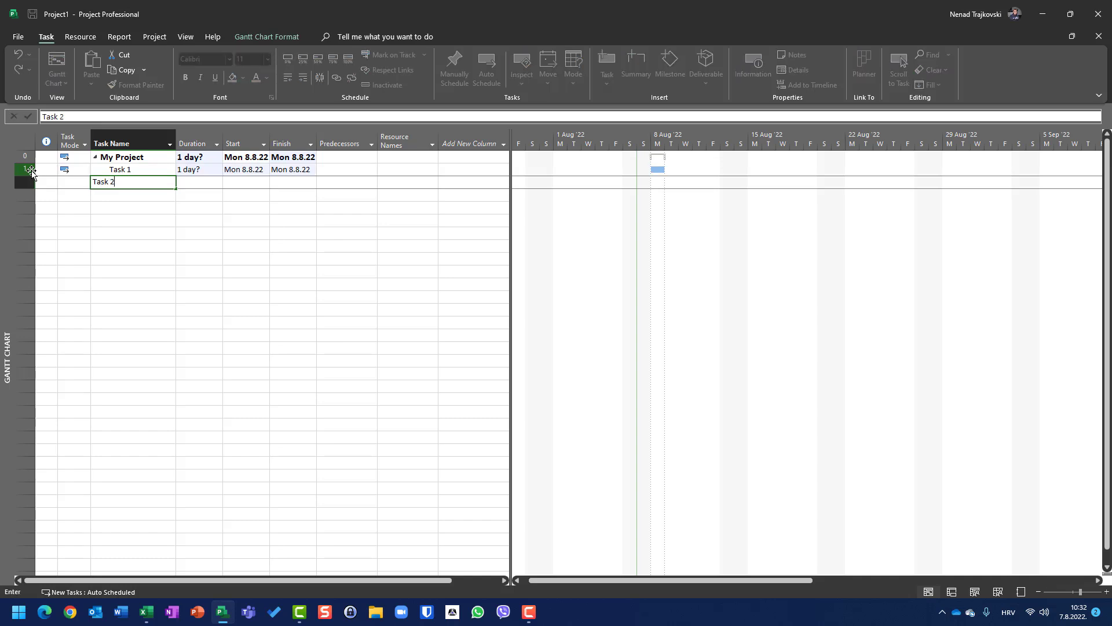
key(Return)
text(Task 3)
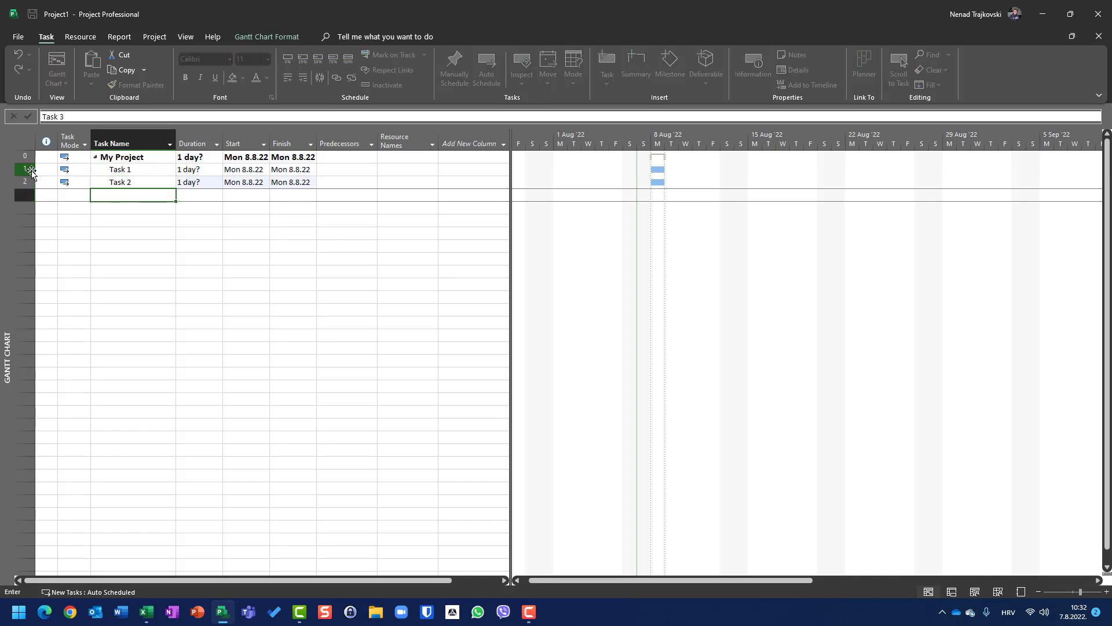
key(Return)
text(Task 4)
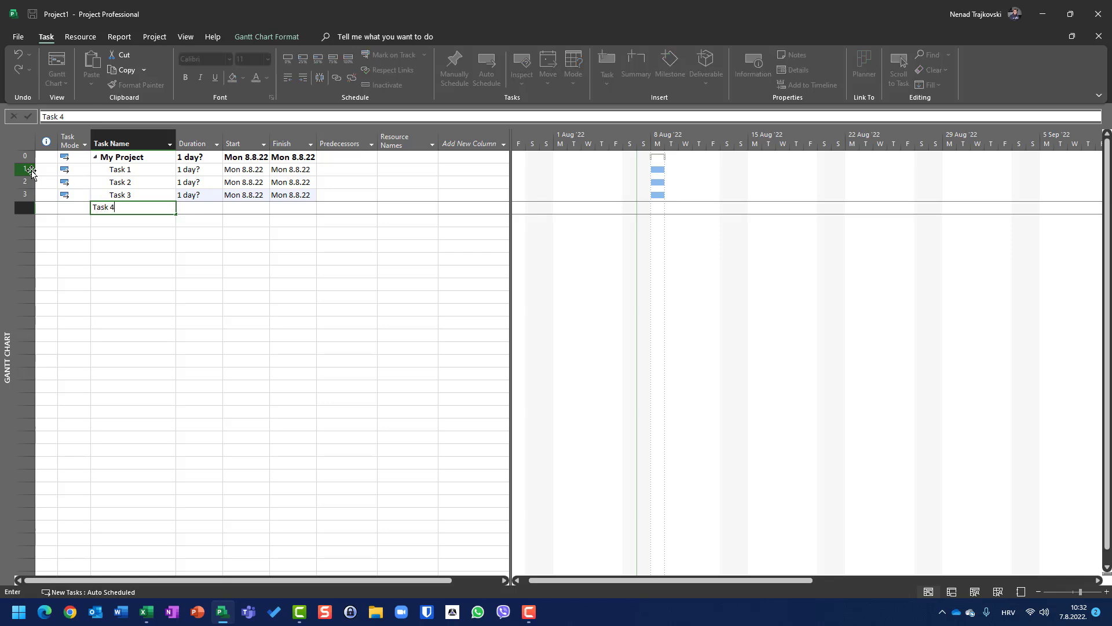
key(Return)
- Set the duration of Tasks 1 through 4 to 4 days each
key(Up)
key(Up)
key(Right)
key(Up)
key(Up)
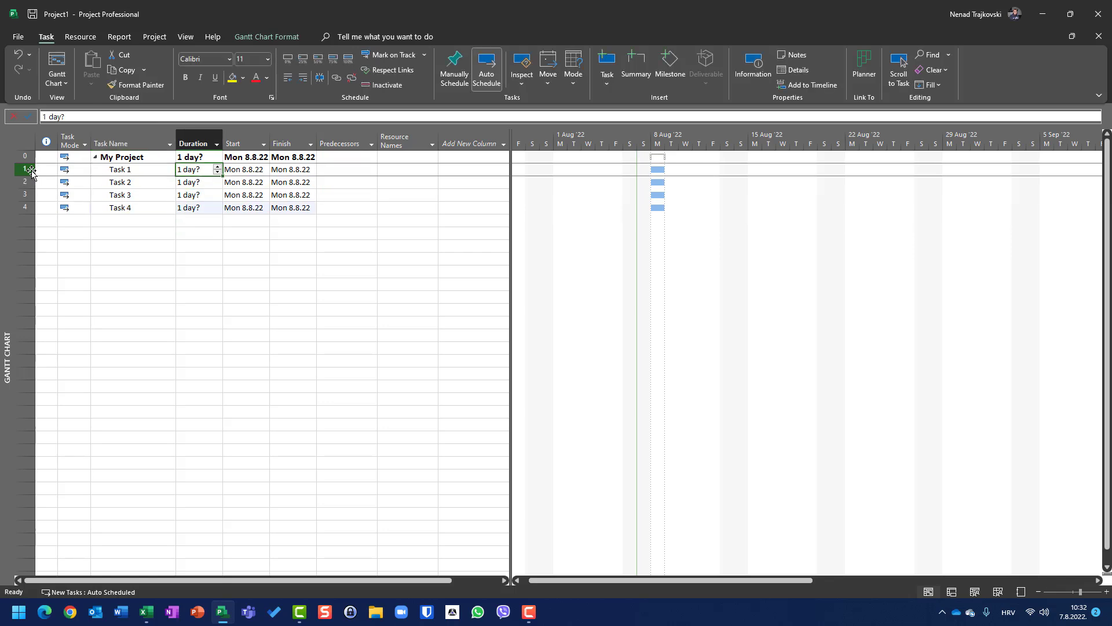
text(4)
key(Return)
text(4)
key(Return)
text(4)
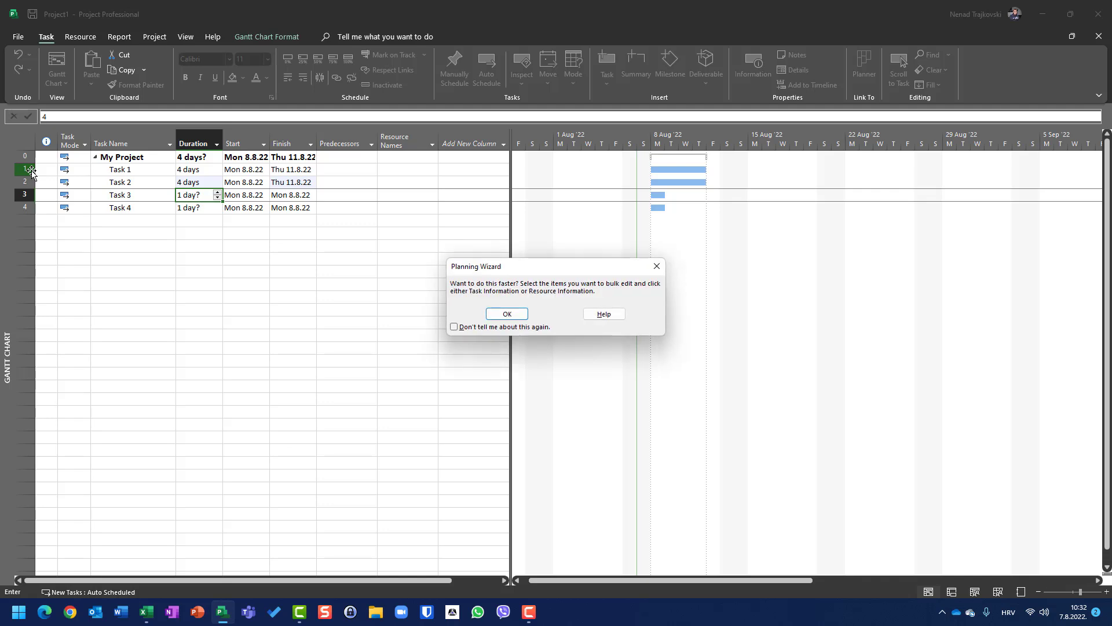
key(Return)
text(4)
key(Return)
- Assign one resource to Tasks 1 and 3, and a second resource to Tasks 2 and 4
key(Right)
key(Right)
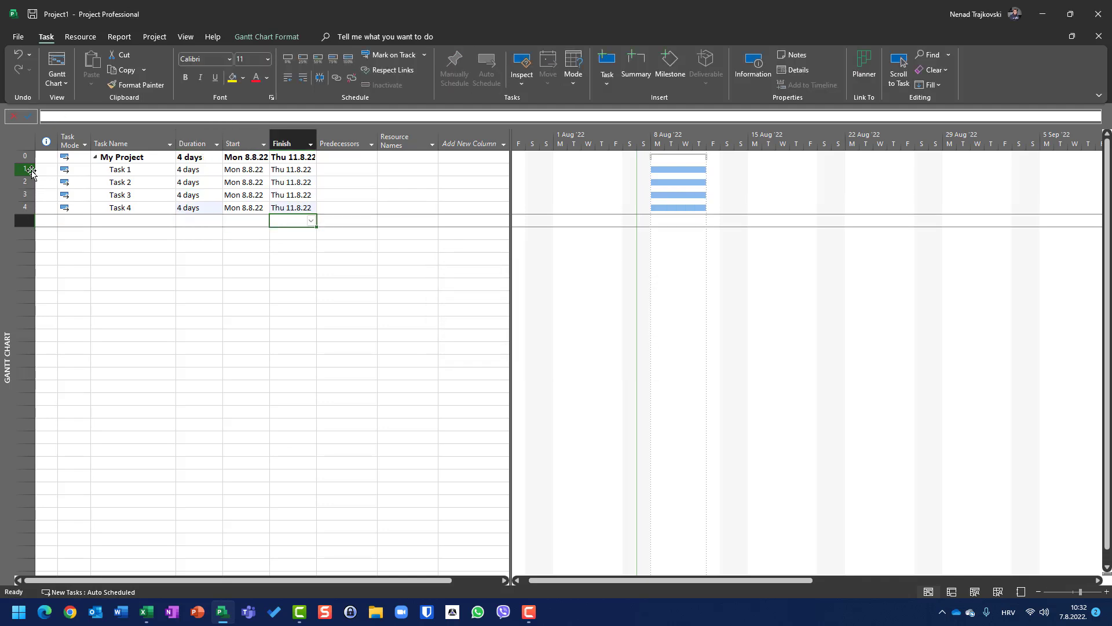
key(Right)
key(Right)
key(Up)
key(Up)
key(Up)
key(Up)
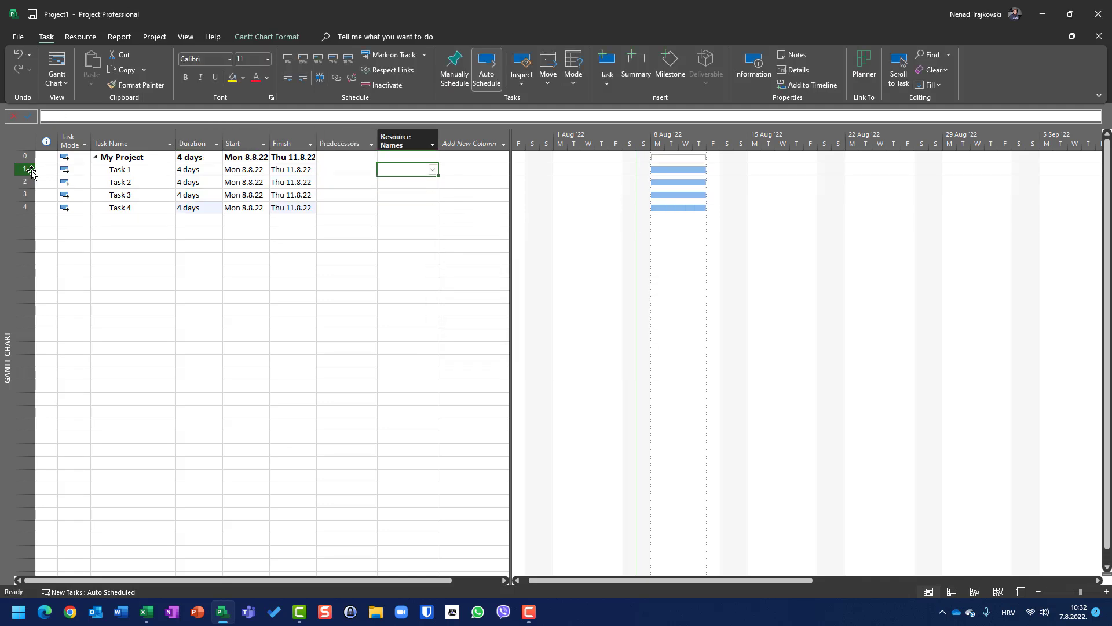
text(John)
key(Return)
text(Mary)
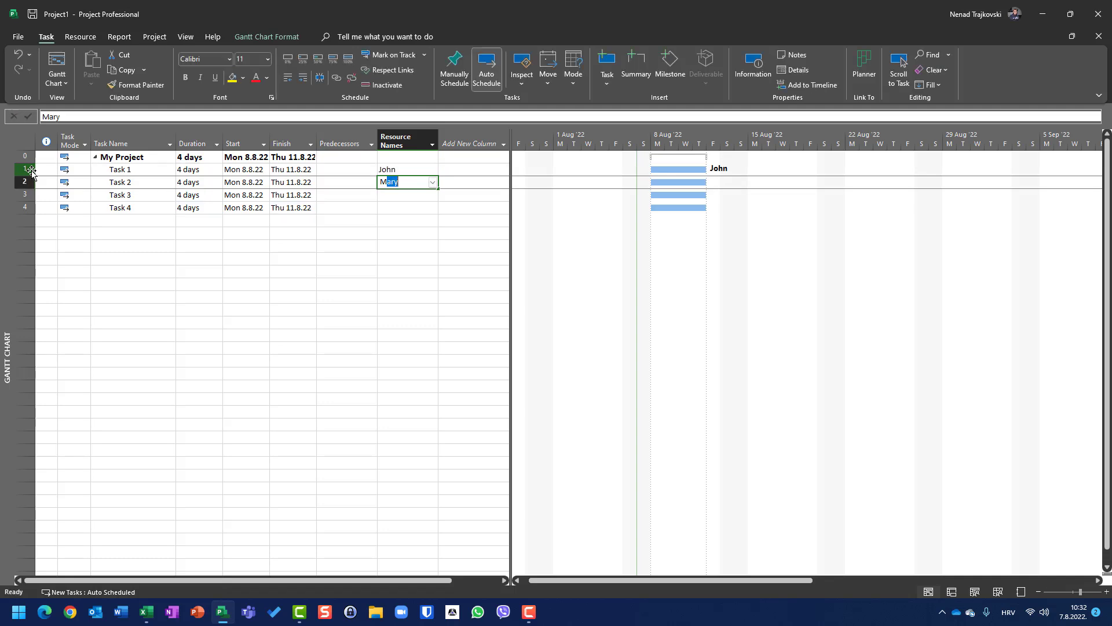
key(Return)
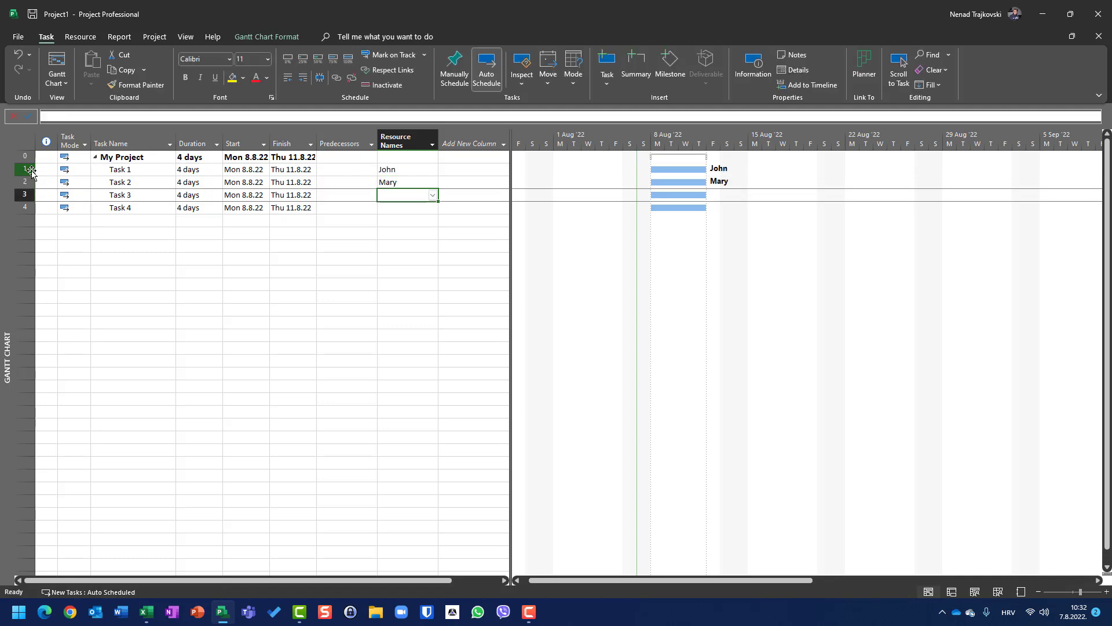
text(John)
key(Return)
text(Mary)
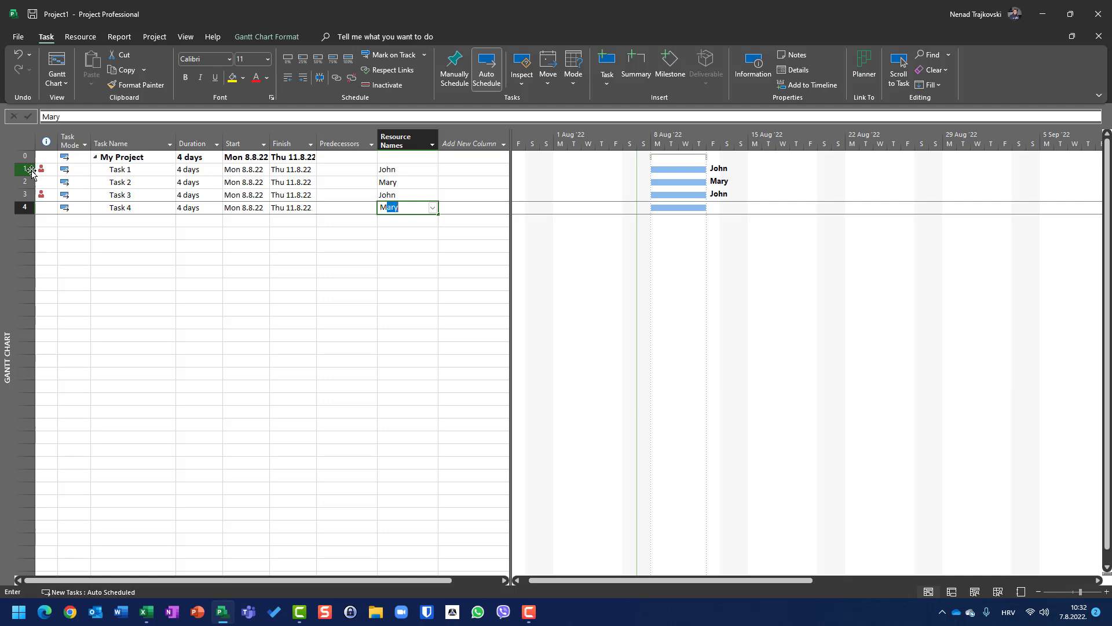
key(Return)
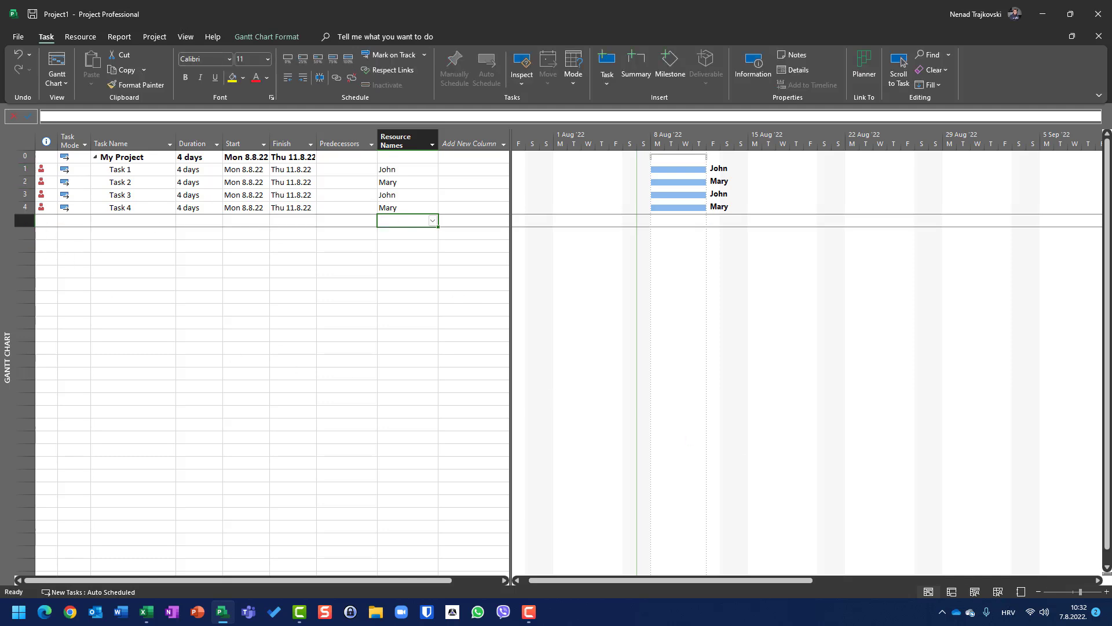
- In the Team Planner view, move Task 3 and Task 4 to start Friday 12 August 2022, keeping their resources
click(974, 591)
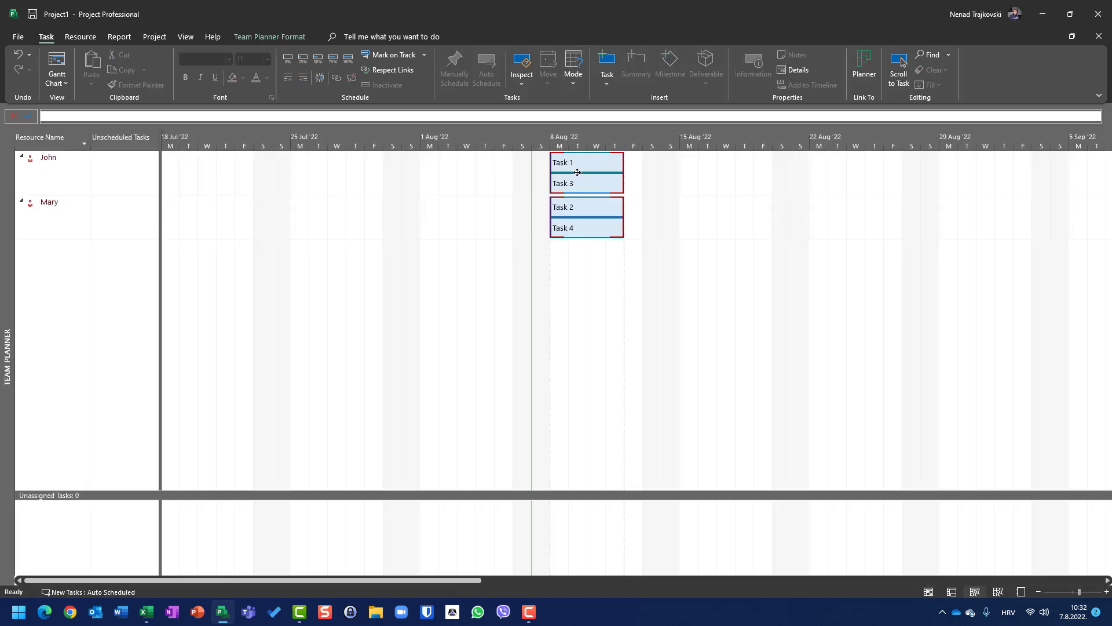
mouse_move(571, 187)
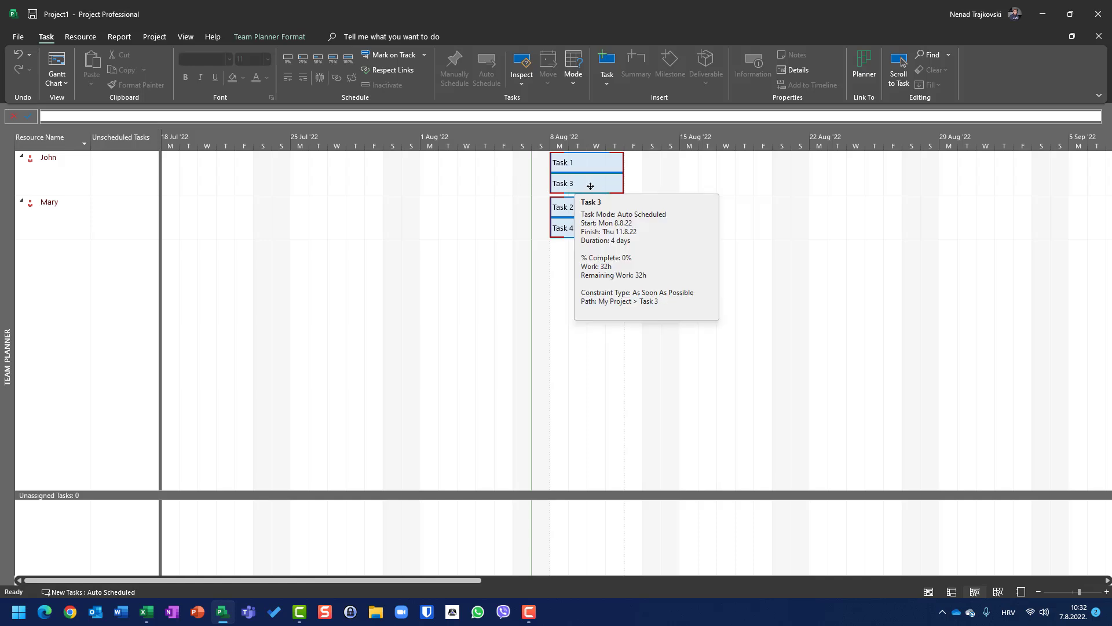
drag(590, 186, 655, 183)
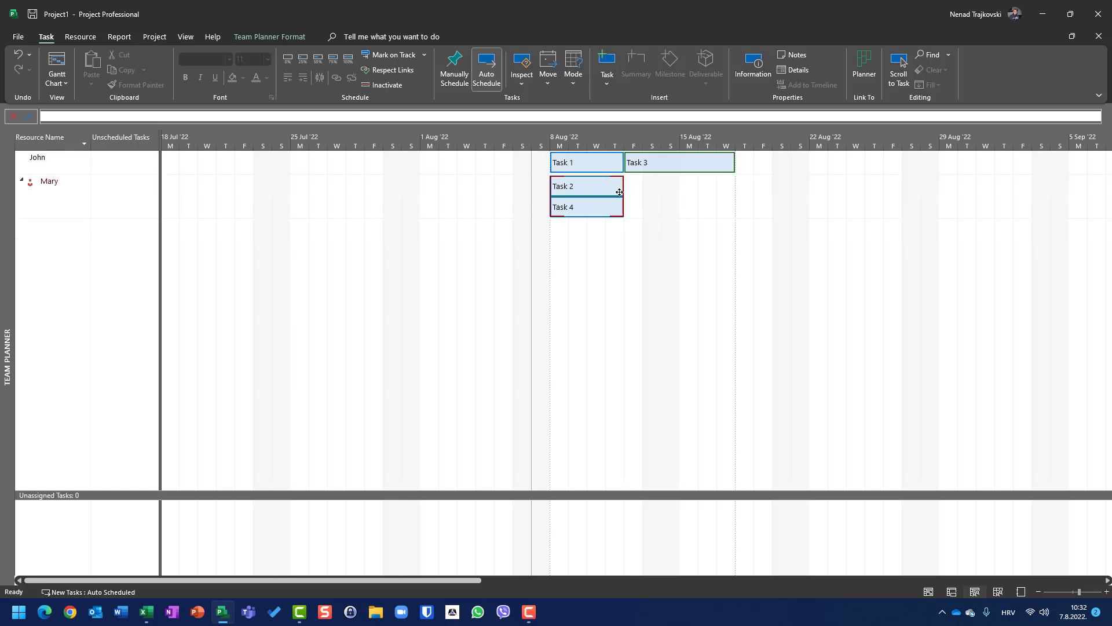
drag(596, 209, 671, 192)
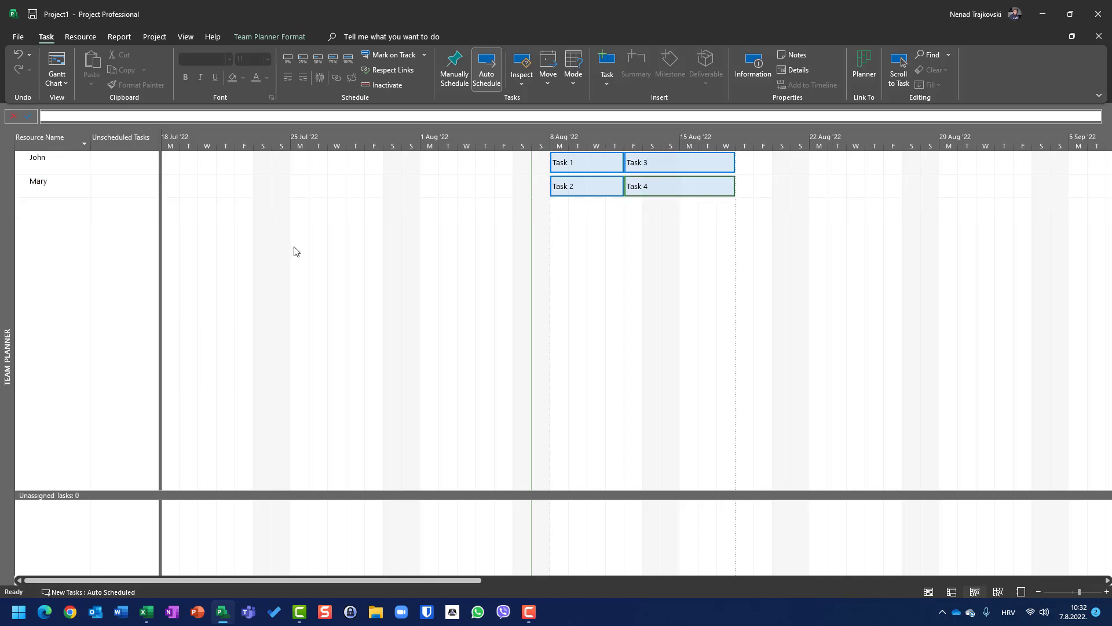
- Compare the rescheduled tasks in the Gantt Chart and Team Planner views, checking the constraint indicators of Tasks 3 and 4
click(57, 64)
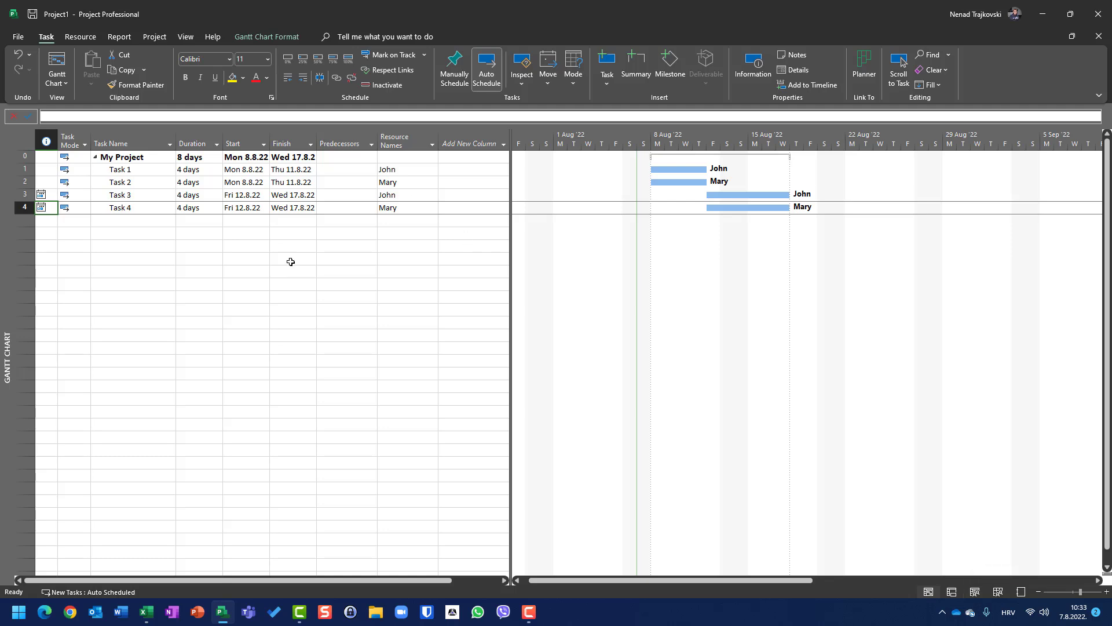
click(974, 592)
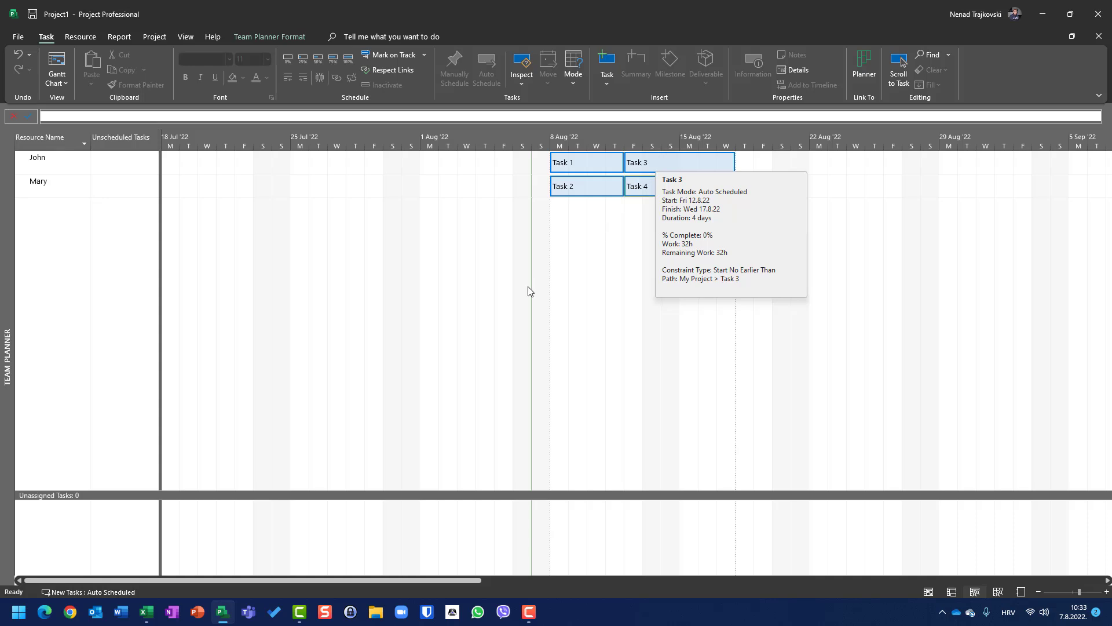
click(929, 591)
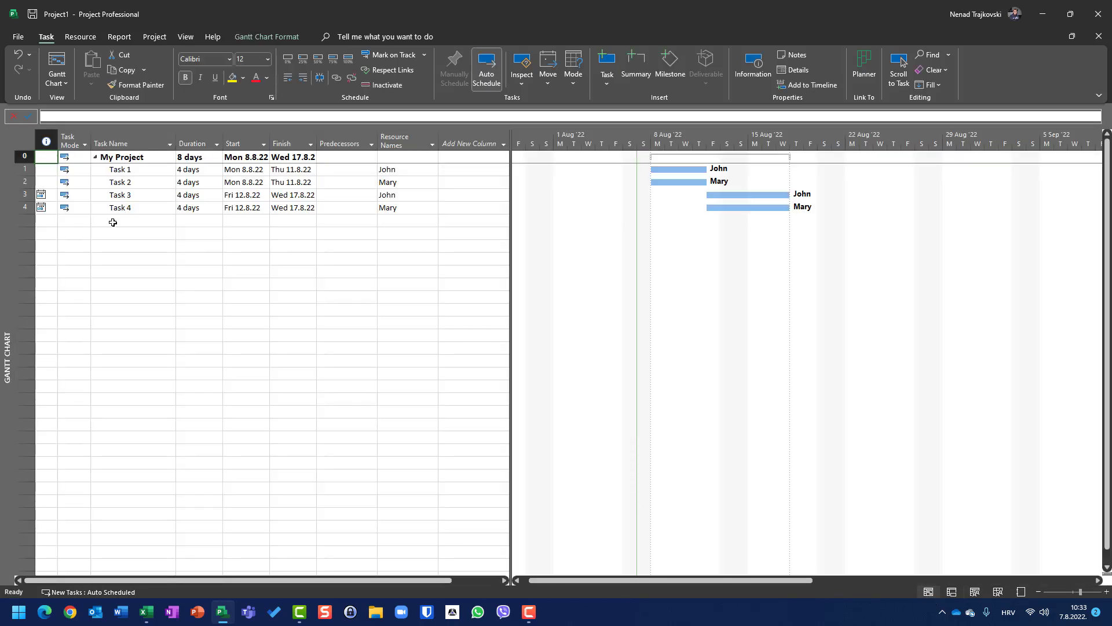
mouse_move(50, 200)
- In Team Planner, move Task 1 to start 22 August and Task 2 to start 29 August 2022, and review them in the Gantt Chart
click(976, 592)
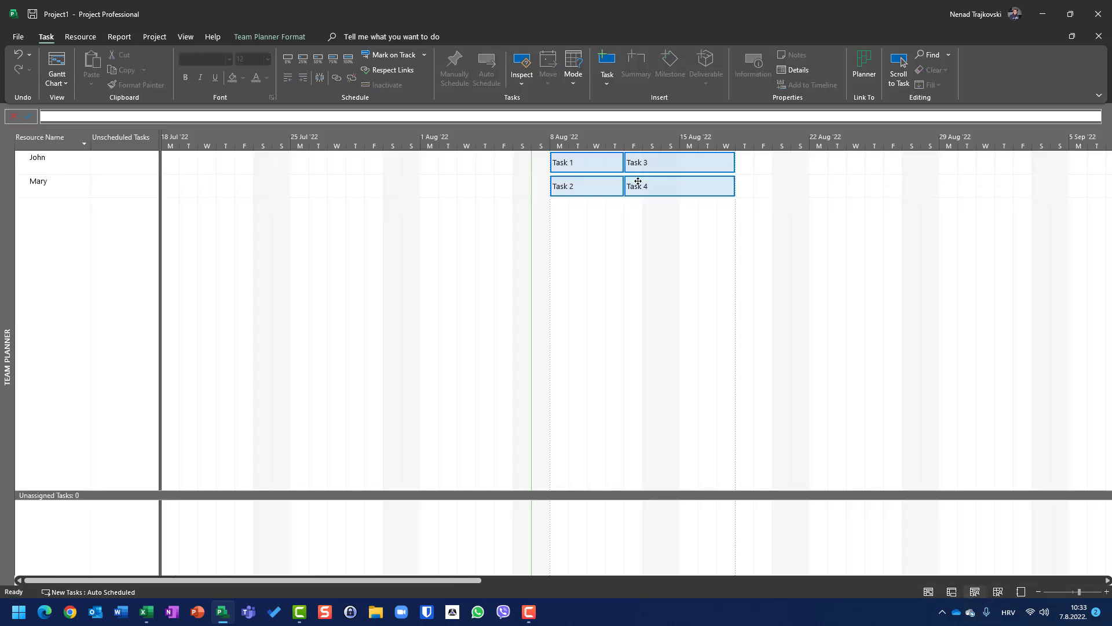
mouse_move(642, 164)
drag(581, 166, 850, 176)
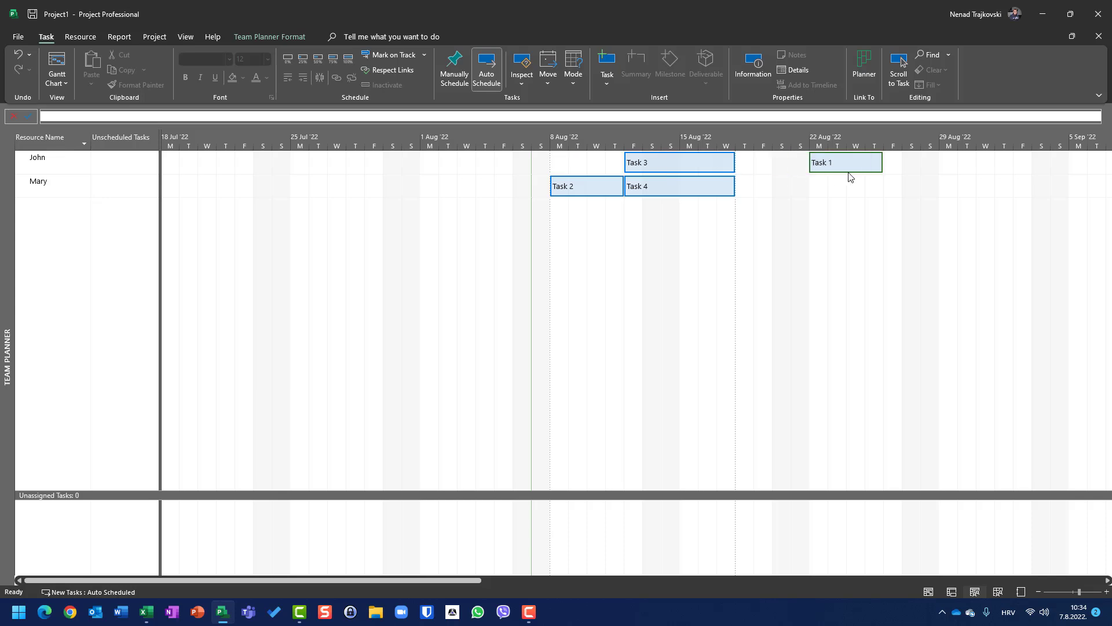
drag(590, 193, 940, 202)
drag(836, 197, 977, 199)
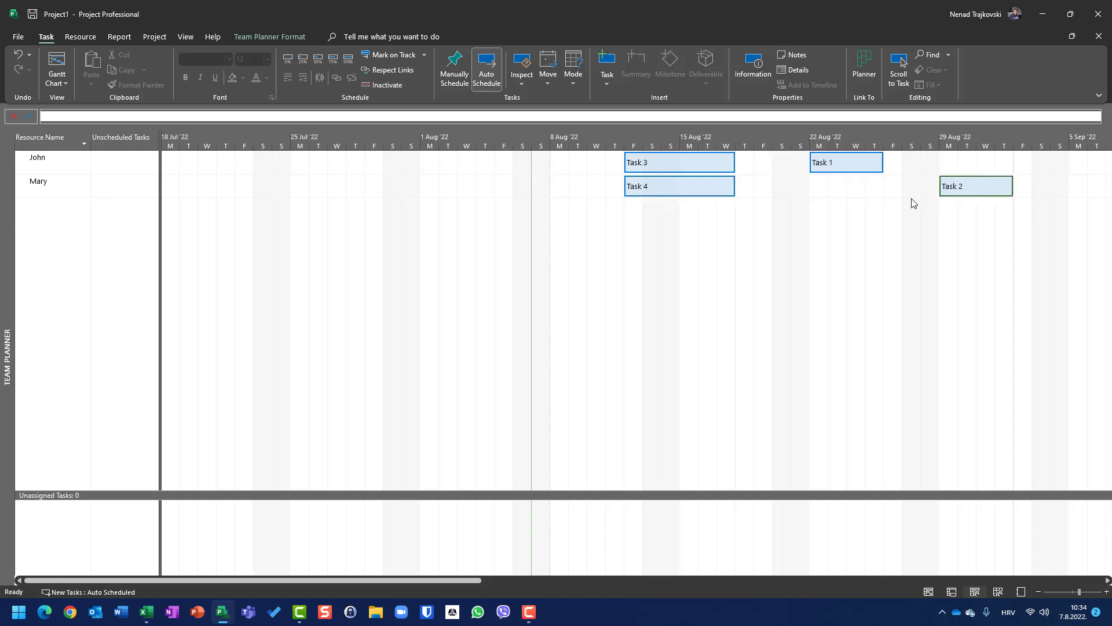
click(53, 64)
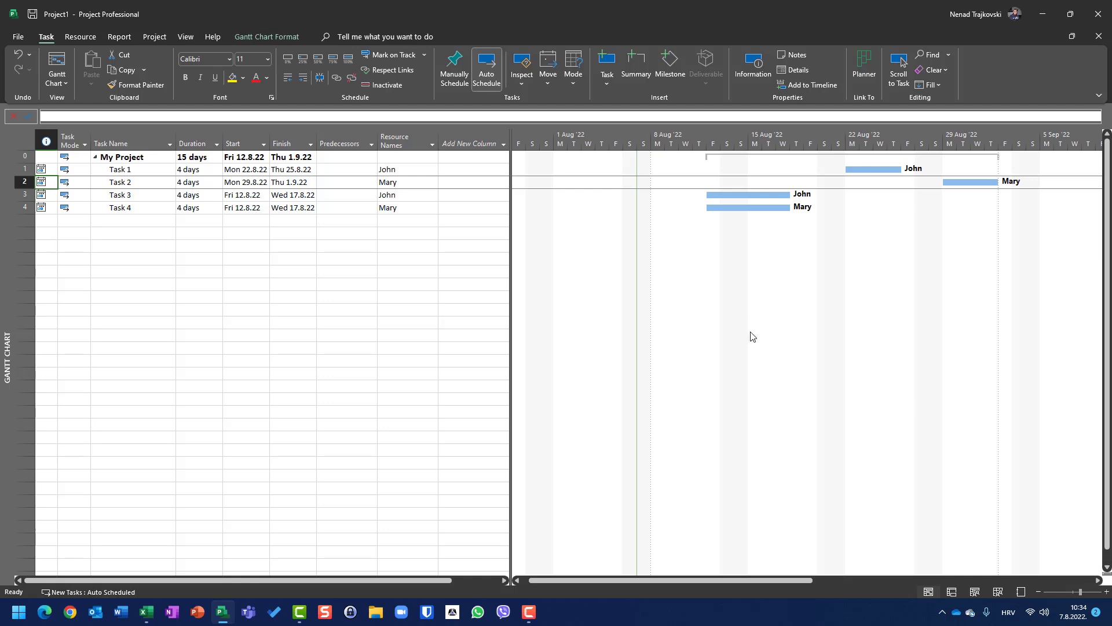
- Switch to the Team Planner view and examine the overallocated linked tasks of both resources around 8 to 17 August 2022
click(975, 591)
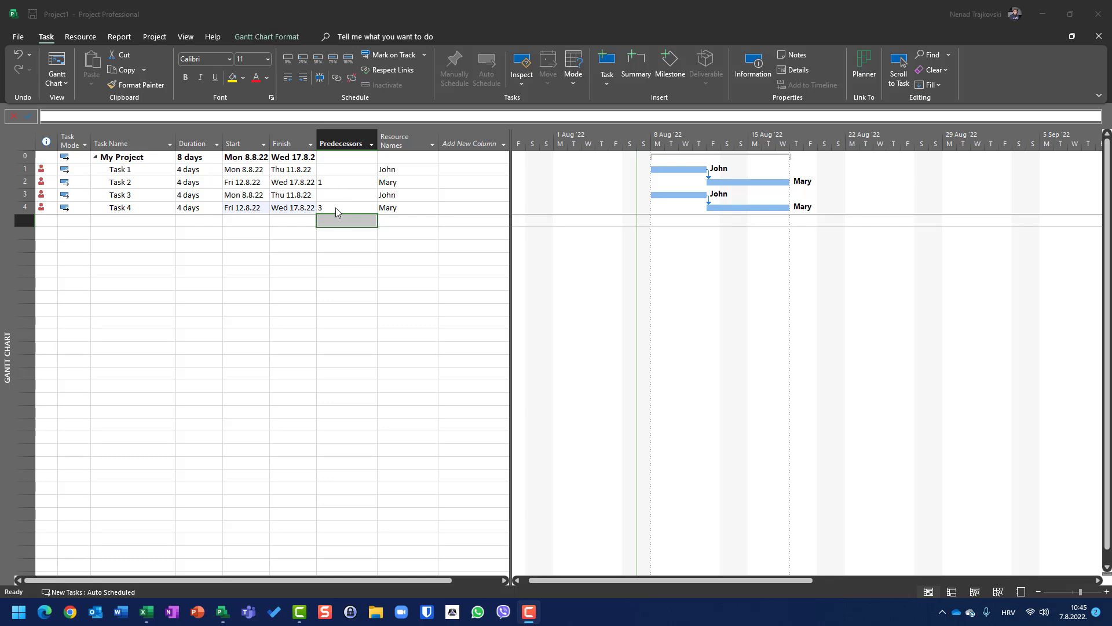
click(977, 591)
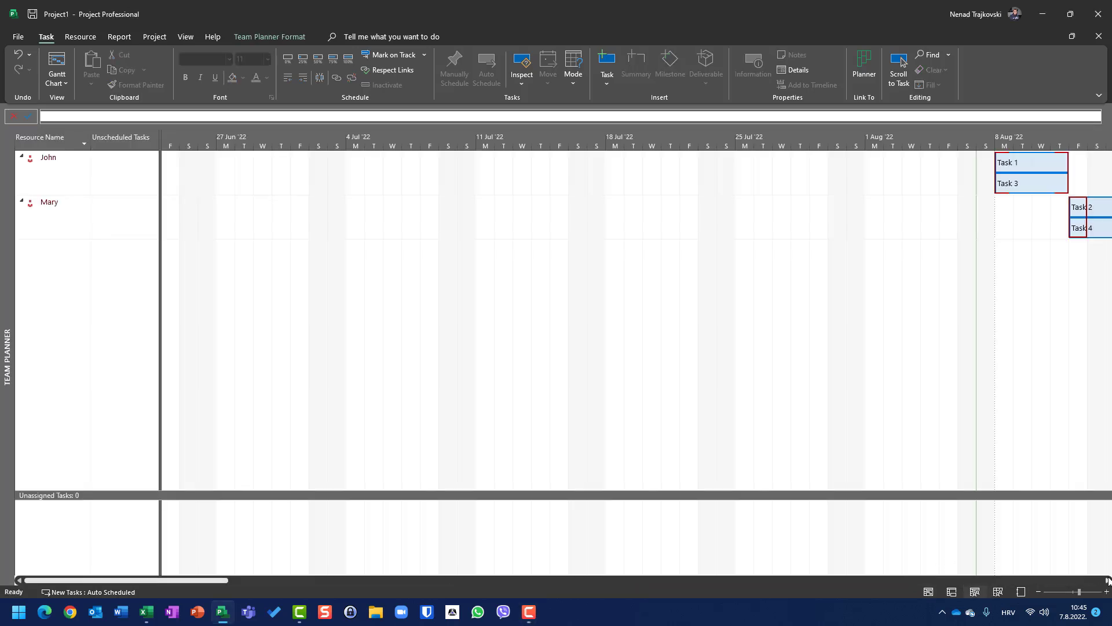
drag(1108, 581, 1107, 582)
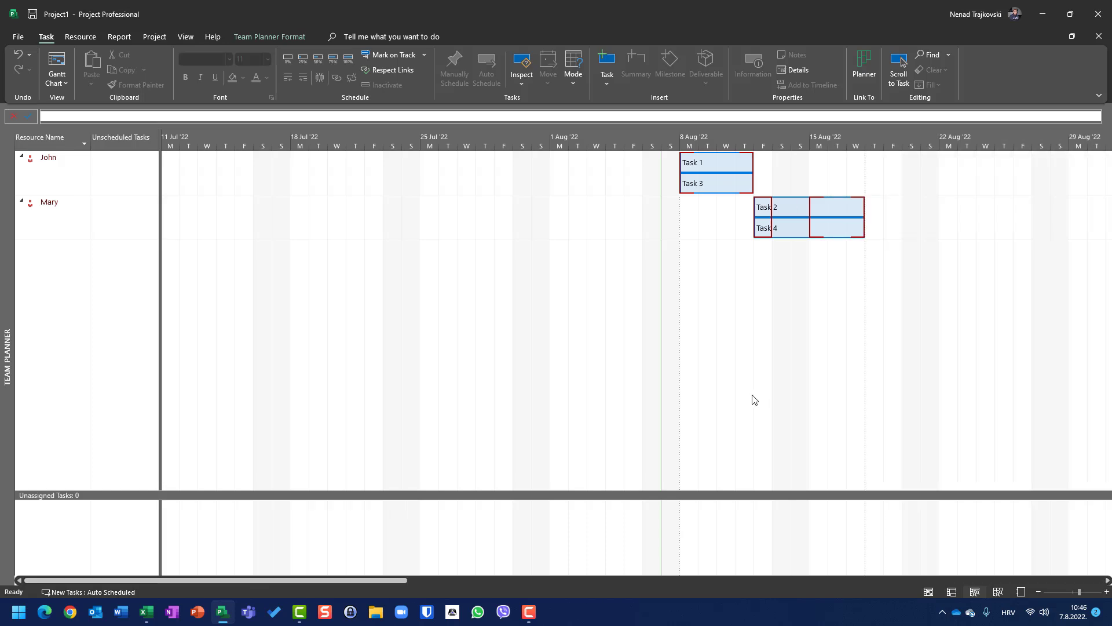
mouse_move(694, 168)
mouse_move(829, 213)
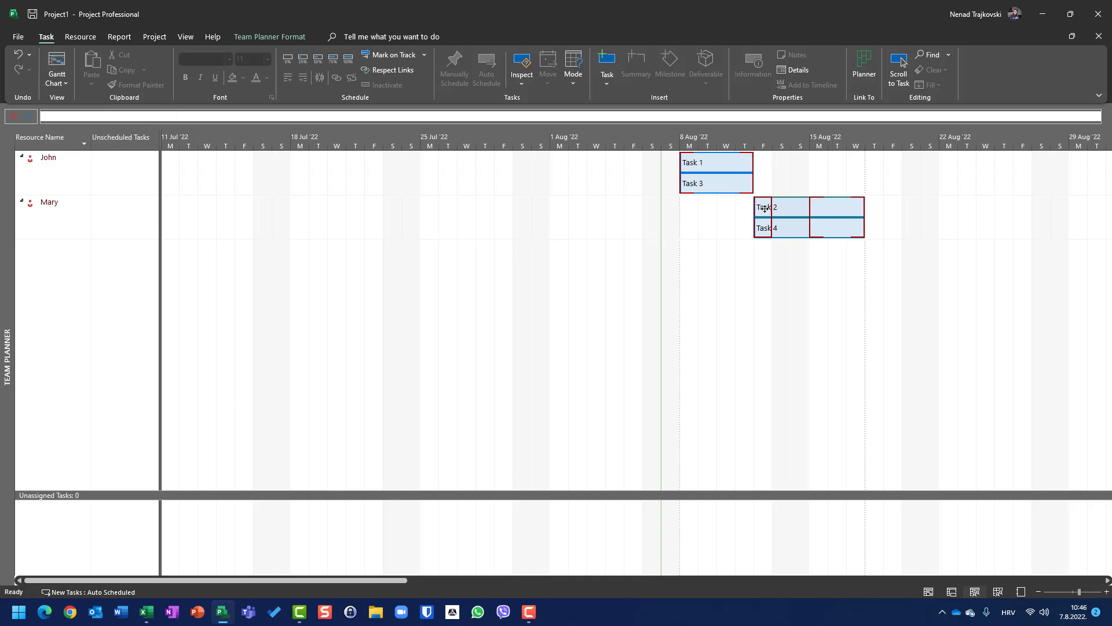
mouse_move(775, 211)
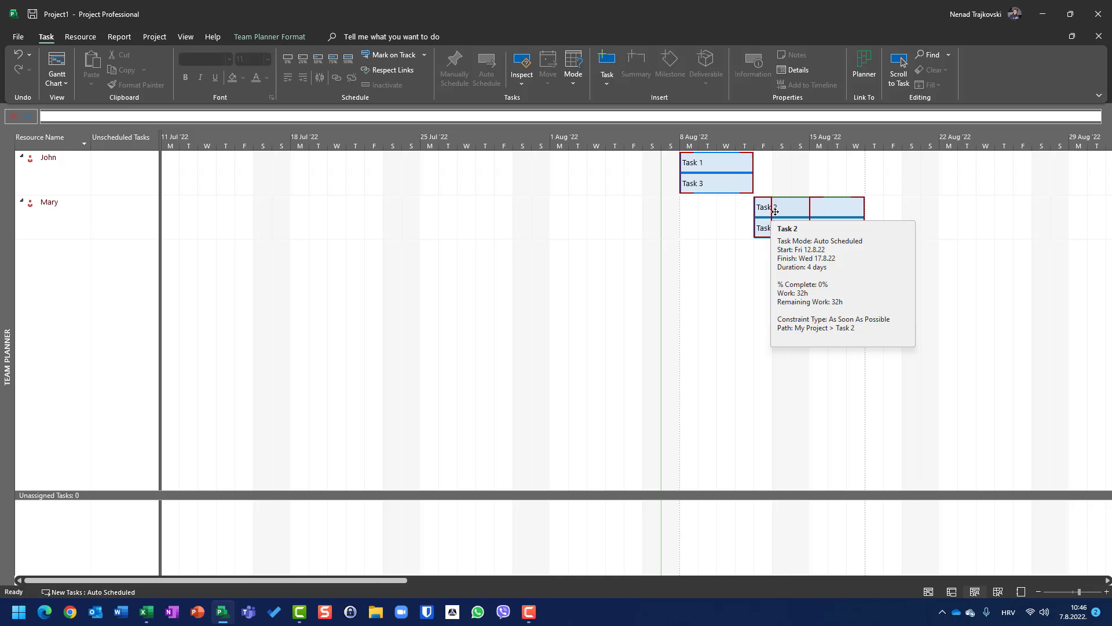
- Move linked Task 2 to start Monday 22 August 2022, and undo the move after checking it in the Gantt Chart
click(780, 207)
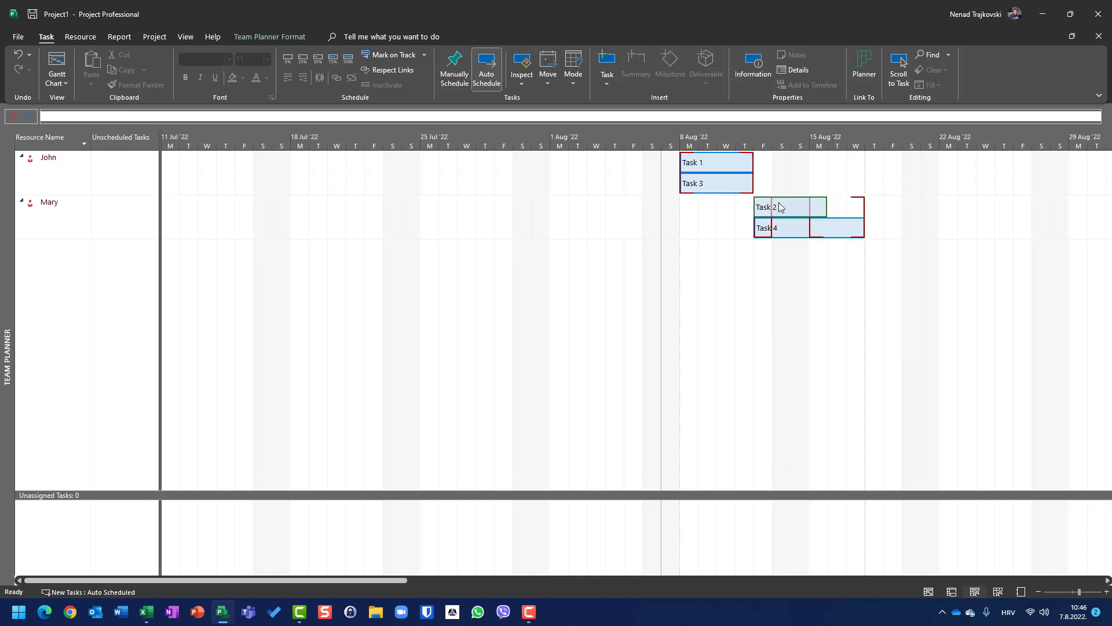
drag(780, 207, 965, 207)
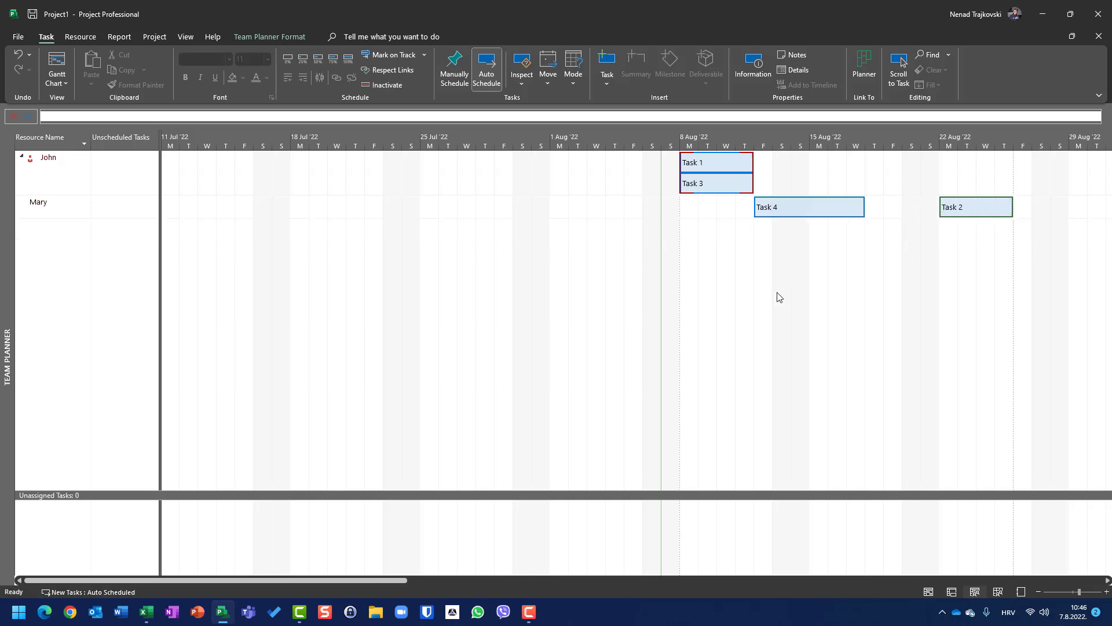
click(51, 68)
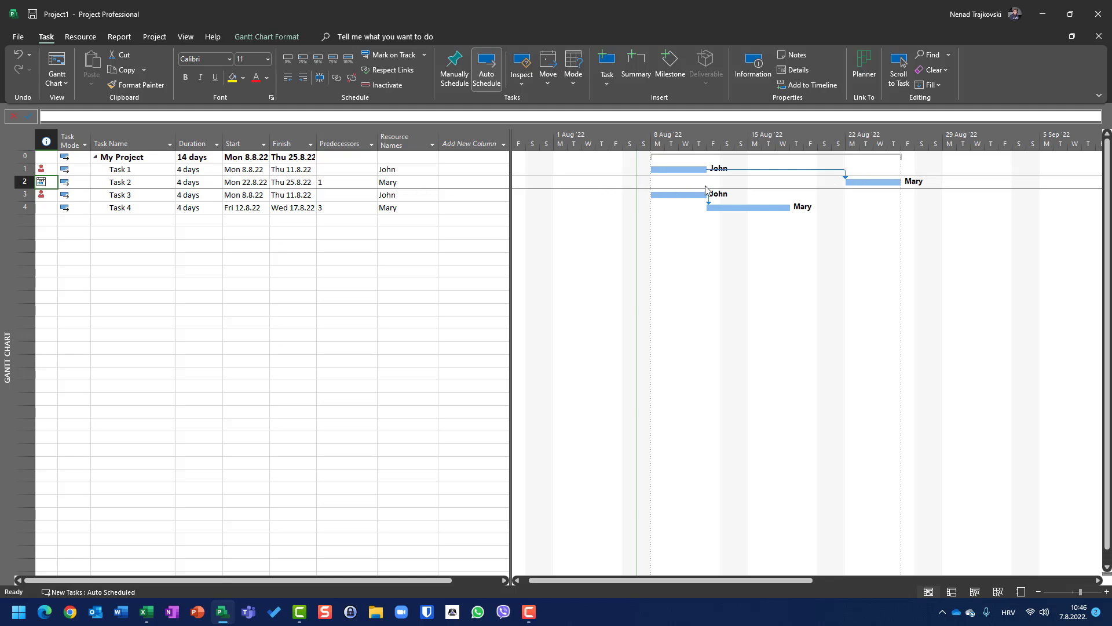
key(ctrl+z)
key(ctrl+z)
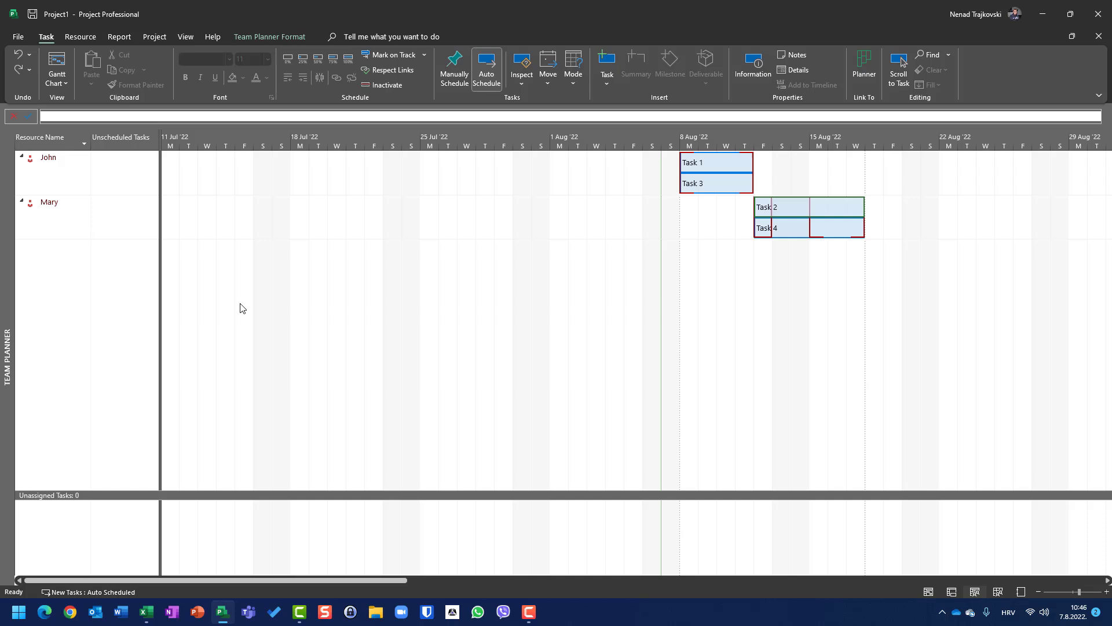
- In the Gantt Chart view, add the second resource to Task 1 so both resources are assigned to it
click(49, 67)
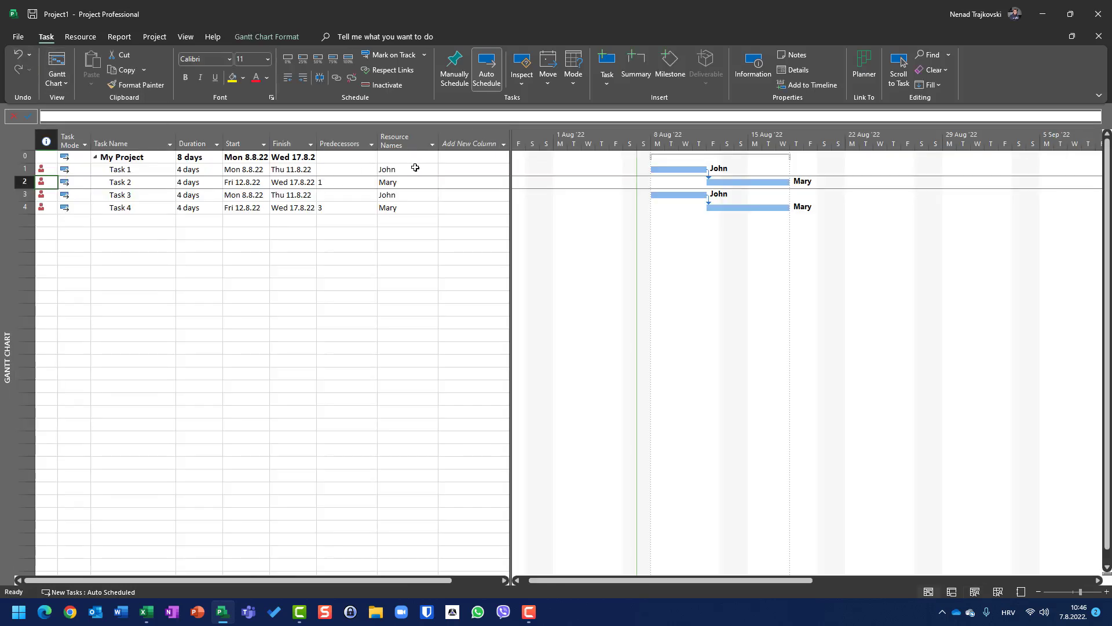
click(426, 171)
click(432, 170)
click(421, 191)
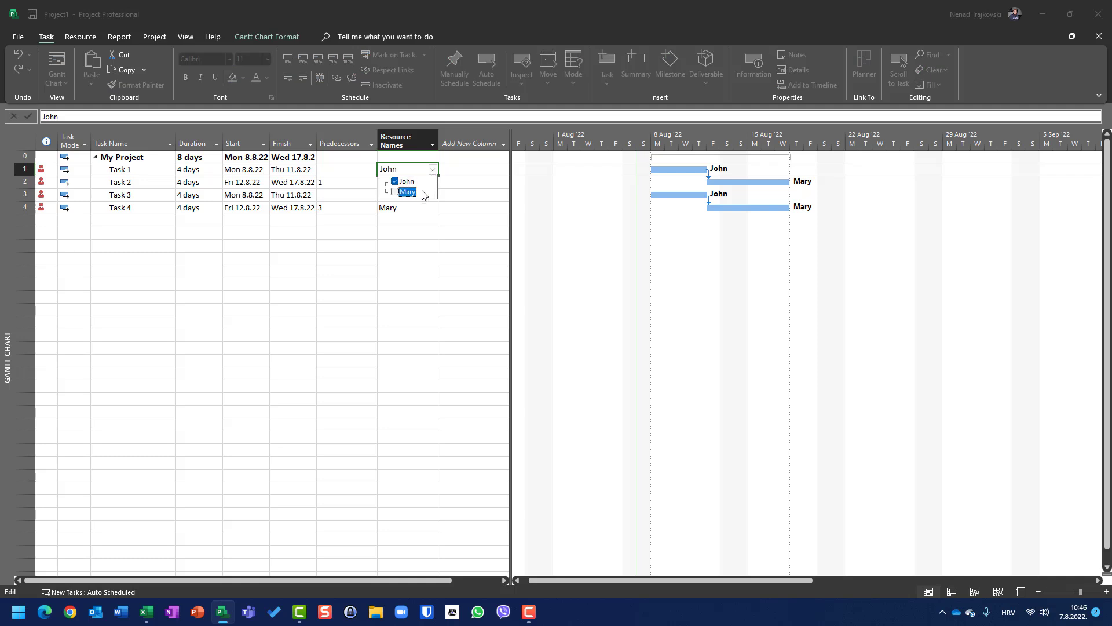
key(Return)
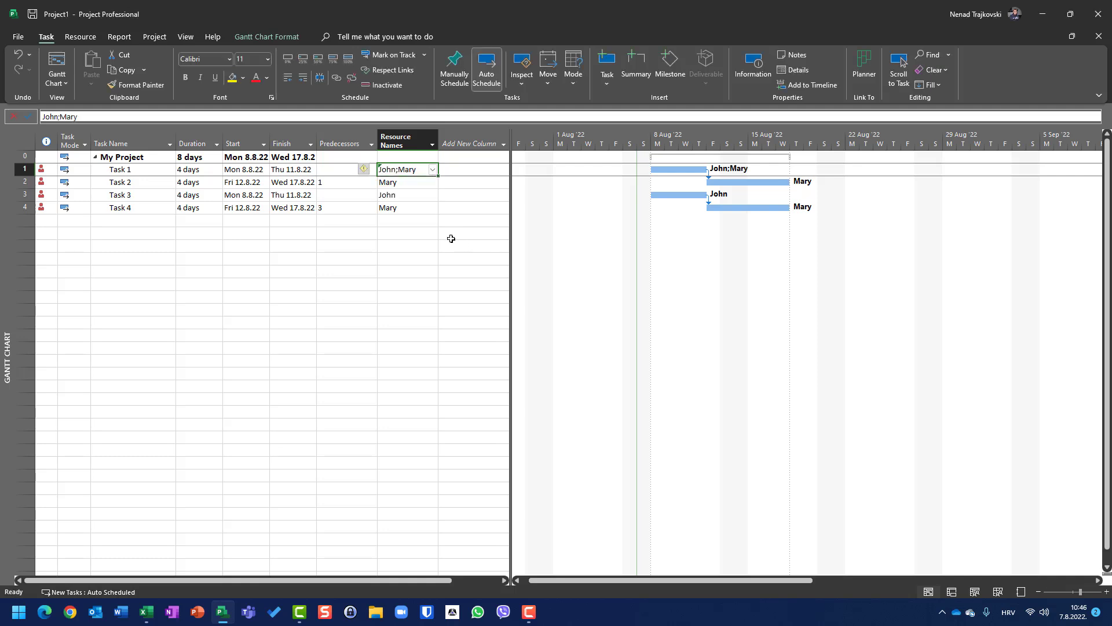
- Copy Task 1's resource assignment to Tasks 2, 3 and 4 so both resources work on every task
key(ctrl+c)
key(Down)
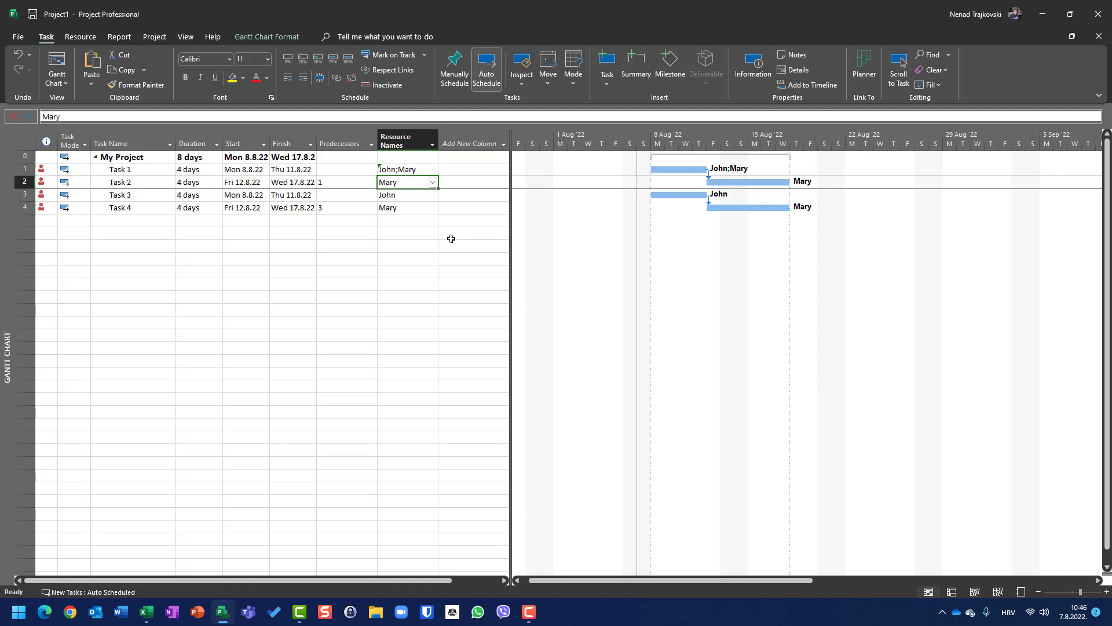
key(ctrl+v)
key(Down)
key(ctrl+v)
key(Down)
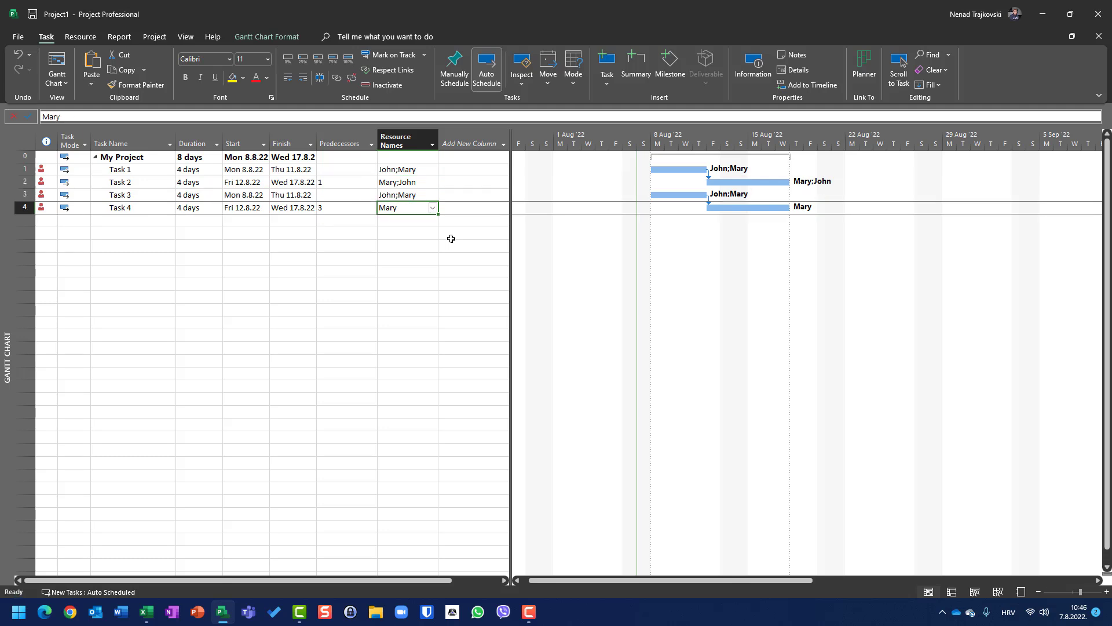
key(ctrl+v)
key(Down)
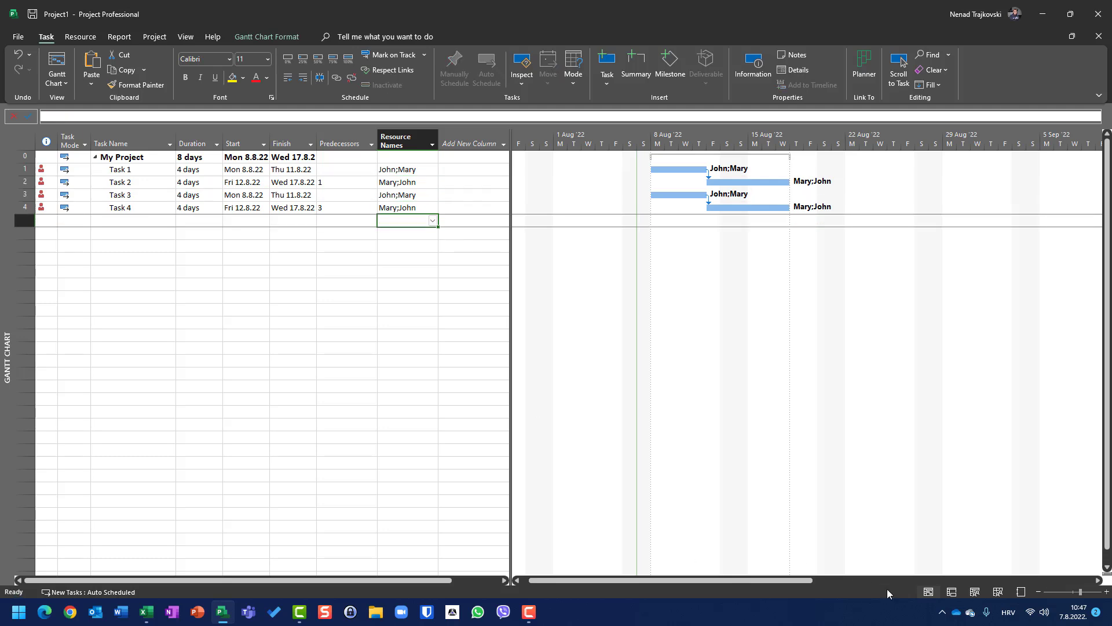
- In Team Planner, review the overlapping tasks and move the second resource's Task 1 to start Friday 12 August 2022
click(974, 594)
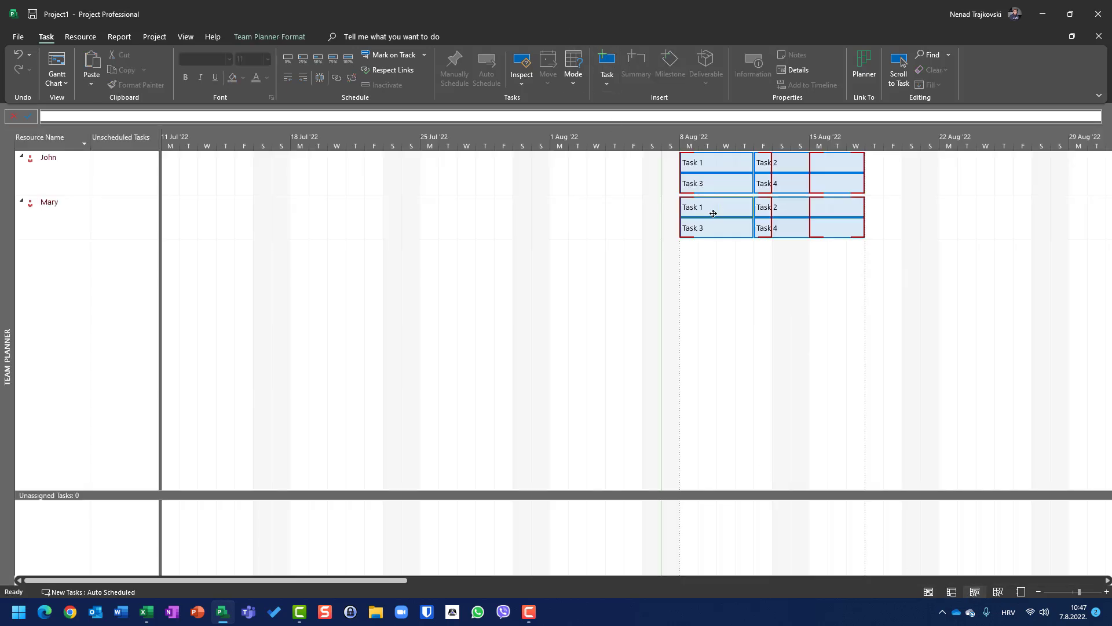
mouse_move(713, 213)
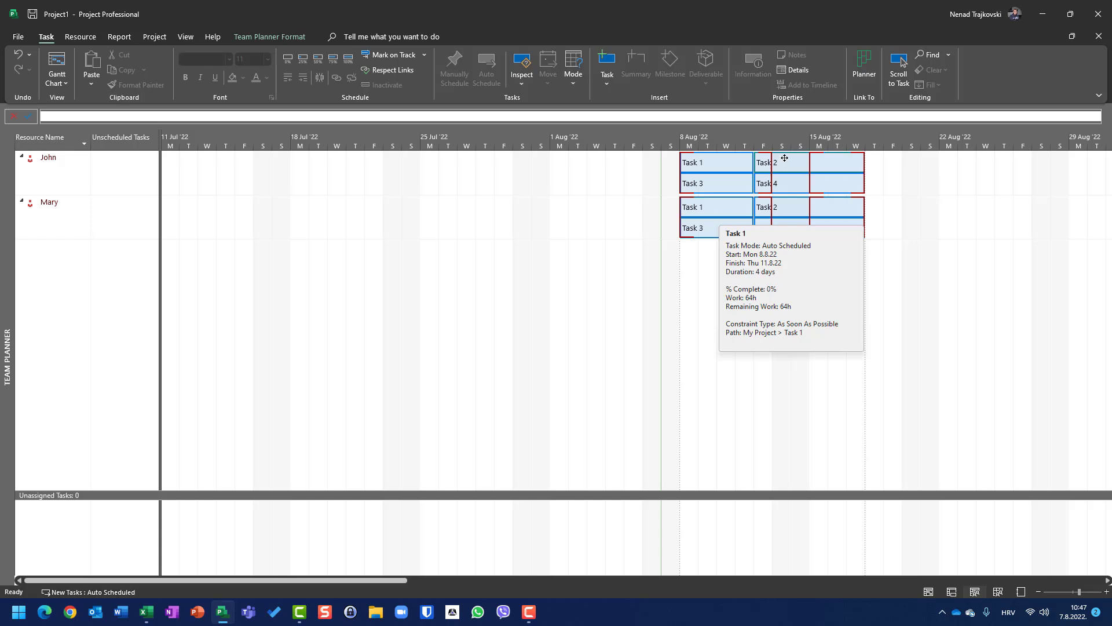
mouse_move(789, 180)
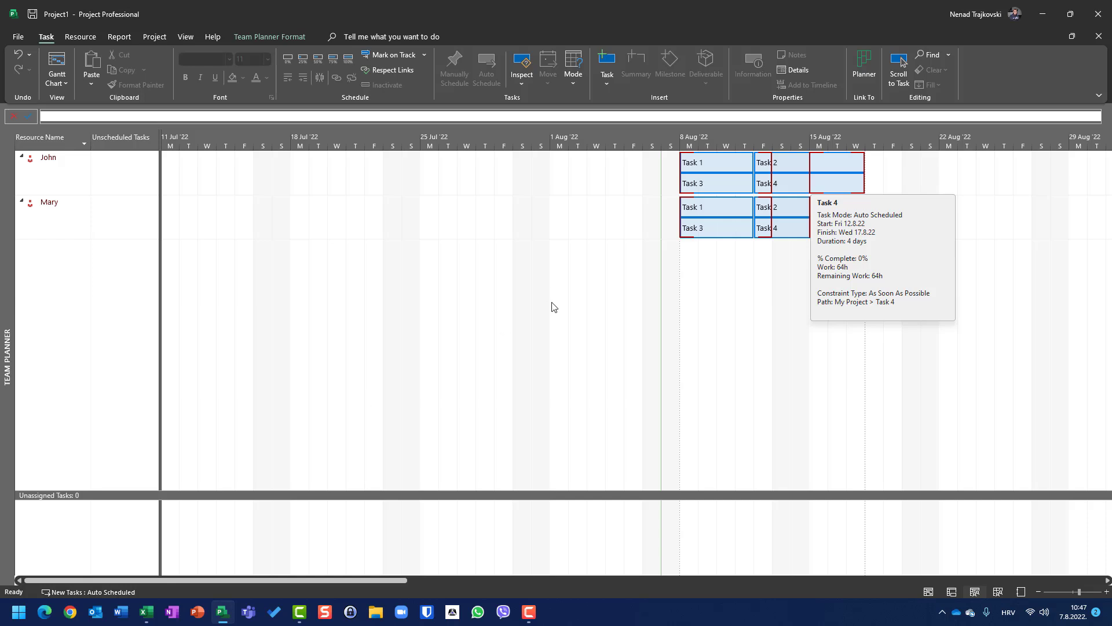
mouse_move(701, 165)
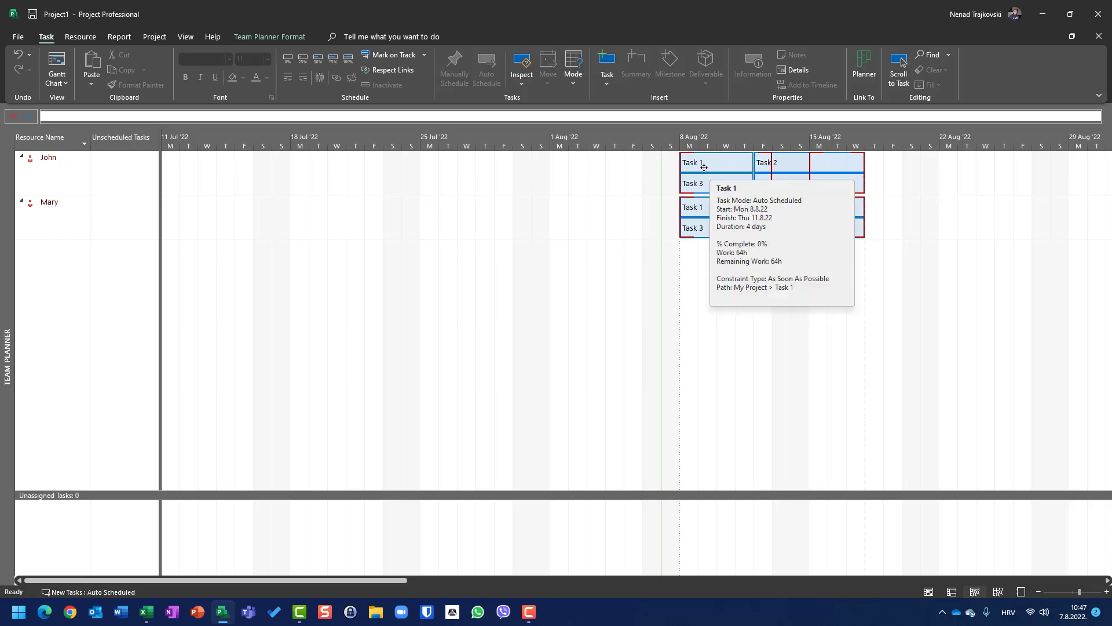
mouse_move(693, 195)
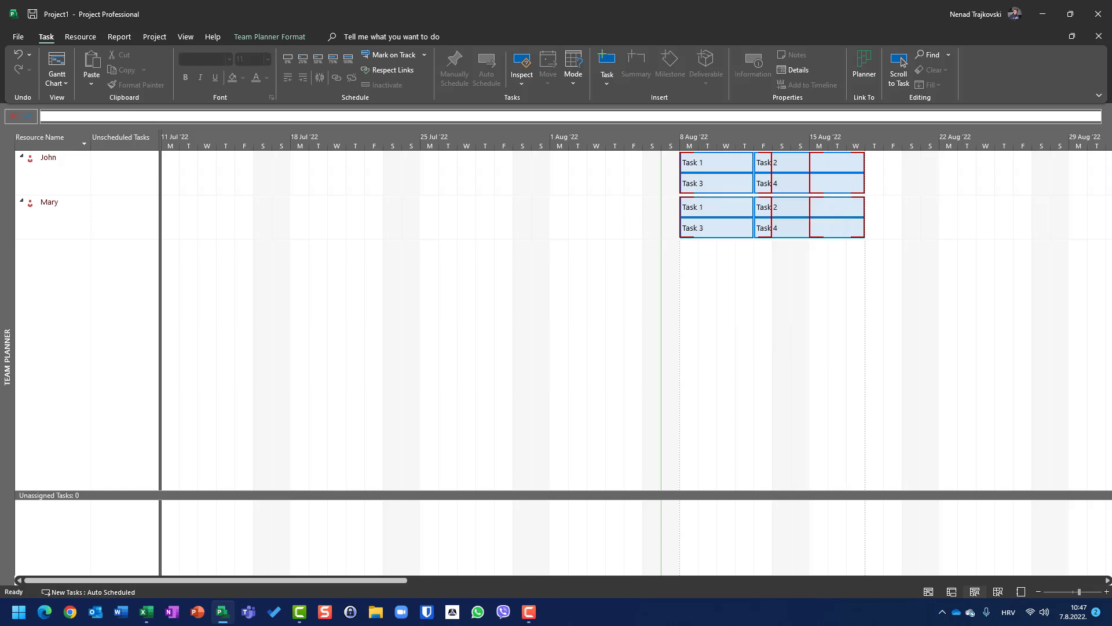
click(773, 209)
drag(718, 209, 793, 229)
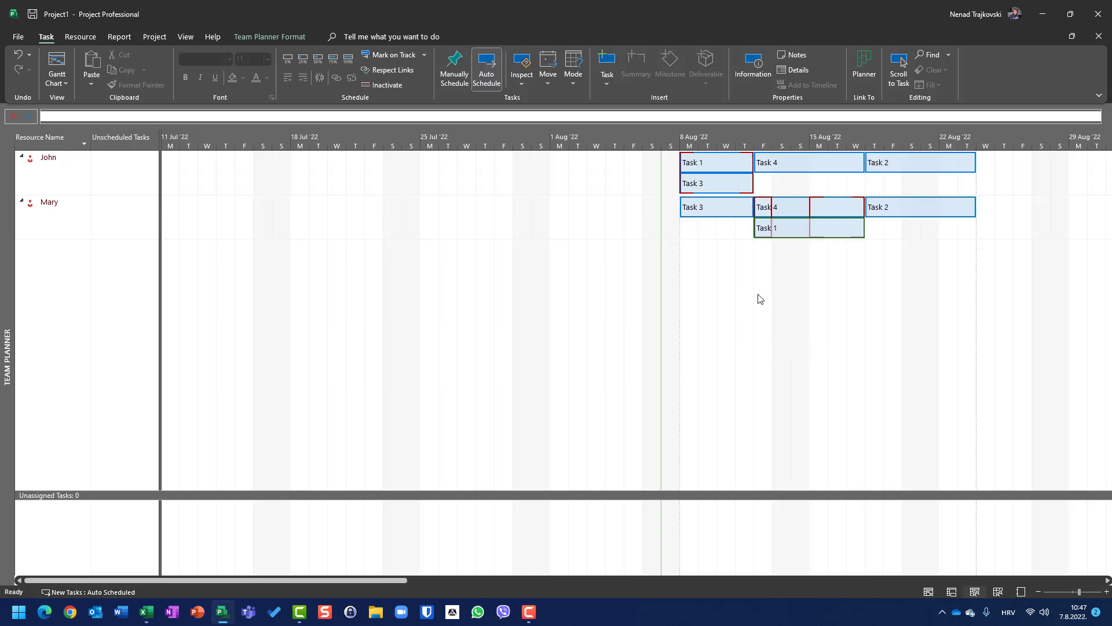
- Move the second resource's Task 4 to start Wednesday 24 August 2022, directly after their Task 2
mouse_move(784, 232)
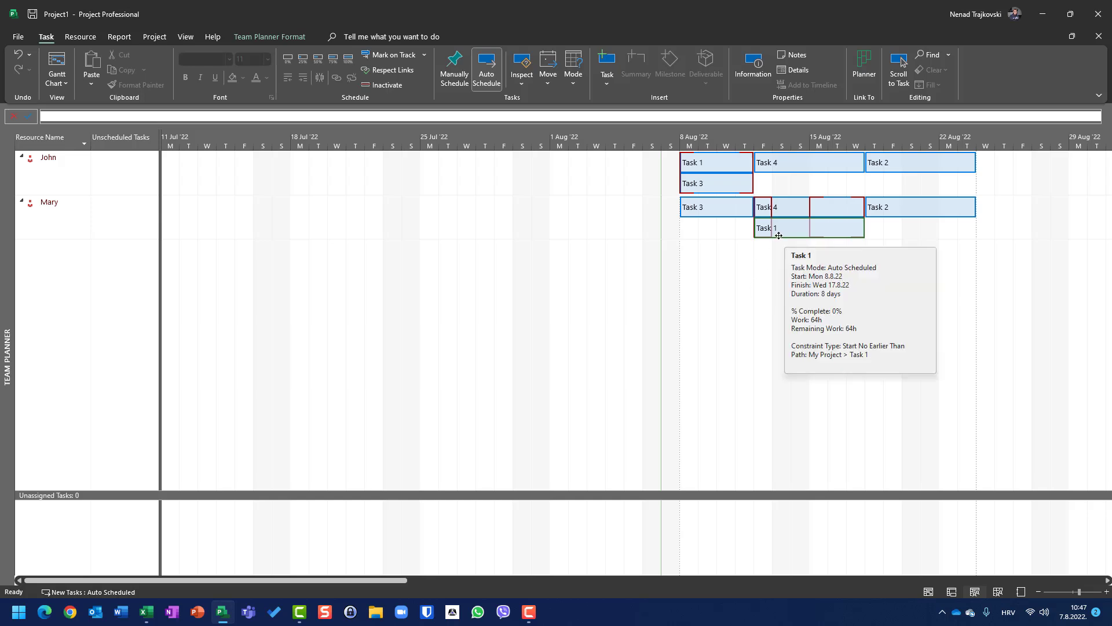
mouse_move(790, 207)
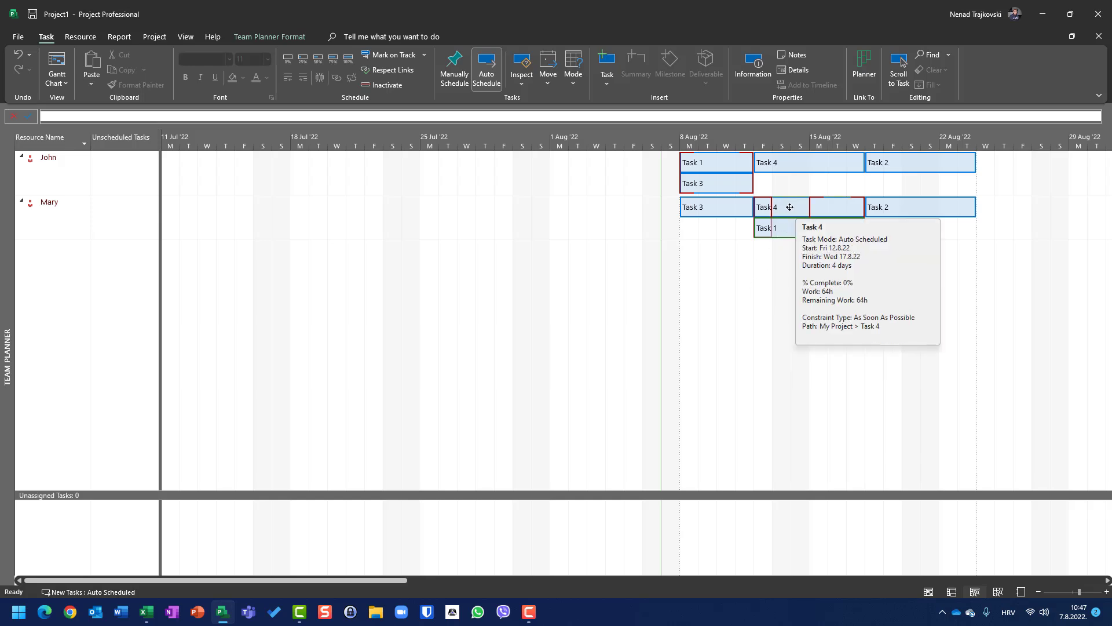
drag(790, 207, 993, 209)
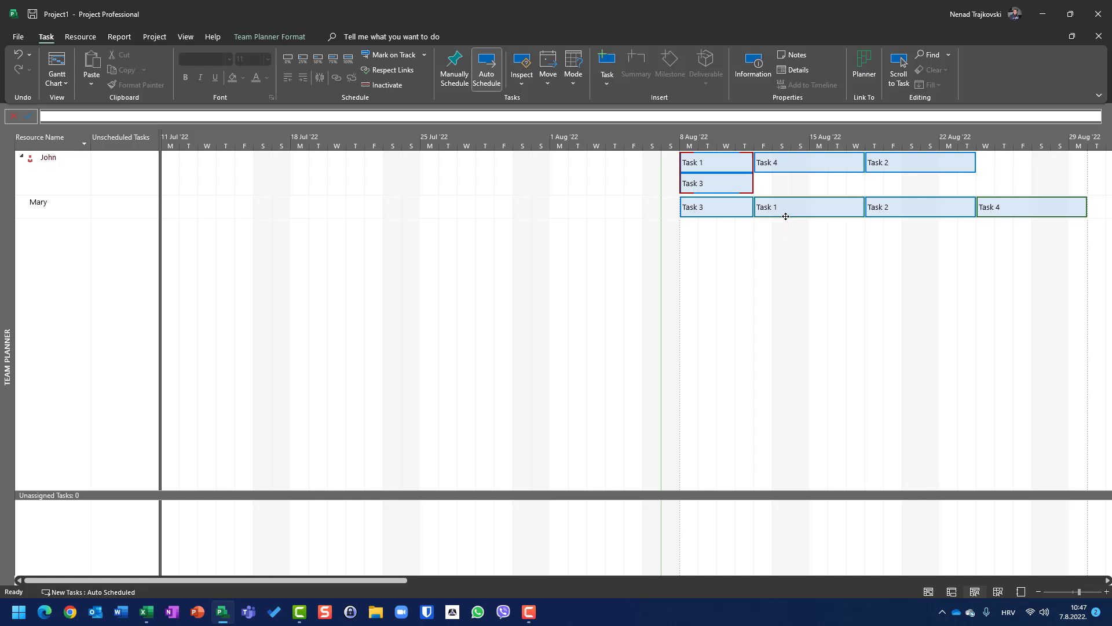
- Move the first resource's Task 3 to start Wednesday 24 August 2022, directly after their Task 2
mouse_move(781, 213)
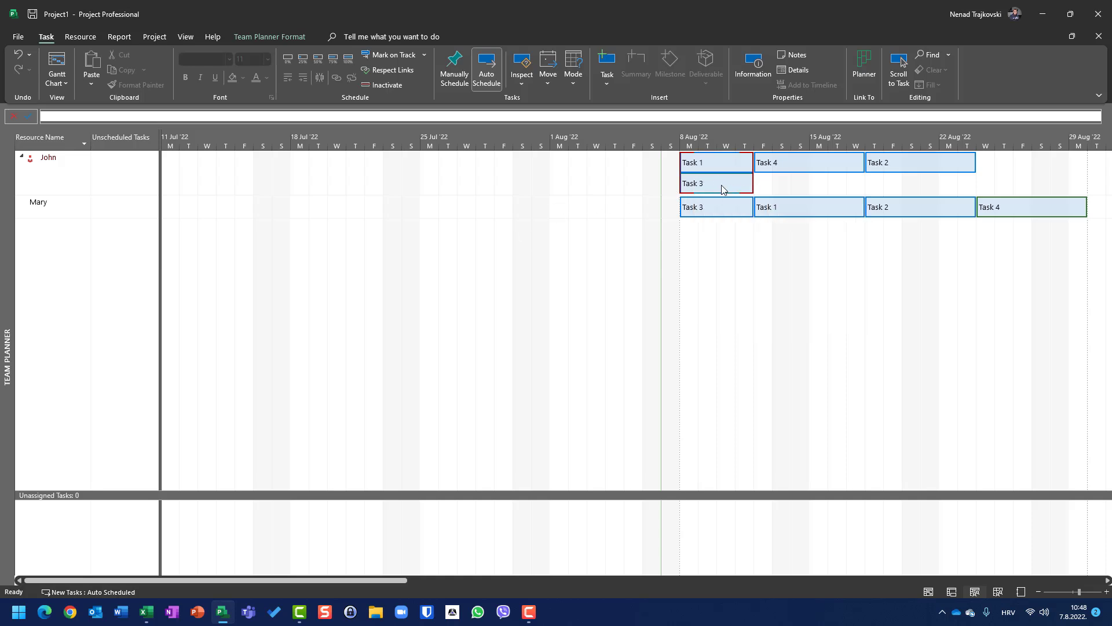
drag(720, 185, 1019, 182)
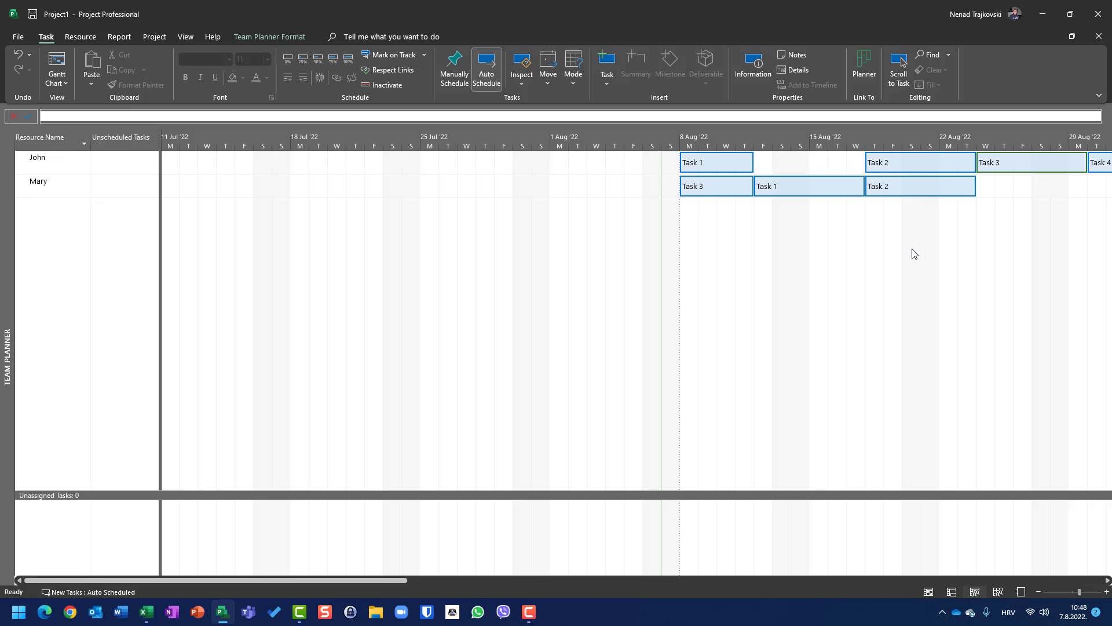
click(1107, 580)
click(1106, 580)
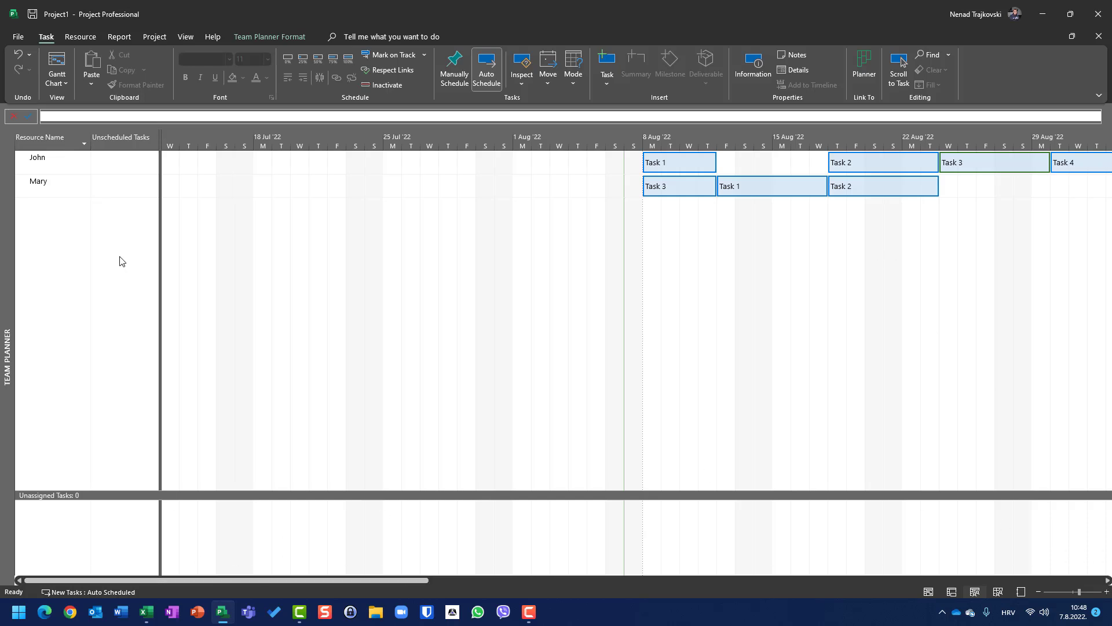
- Compare the separated resource assignments in the Gantt Chart and Team Planner views, checking the dates and constraints of Tasks 1 and 3
click(57, 68)
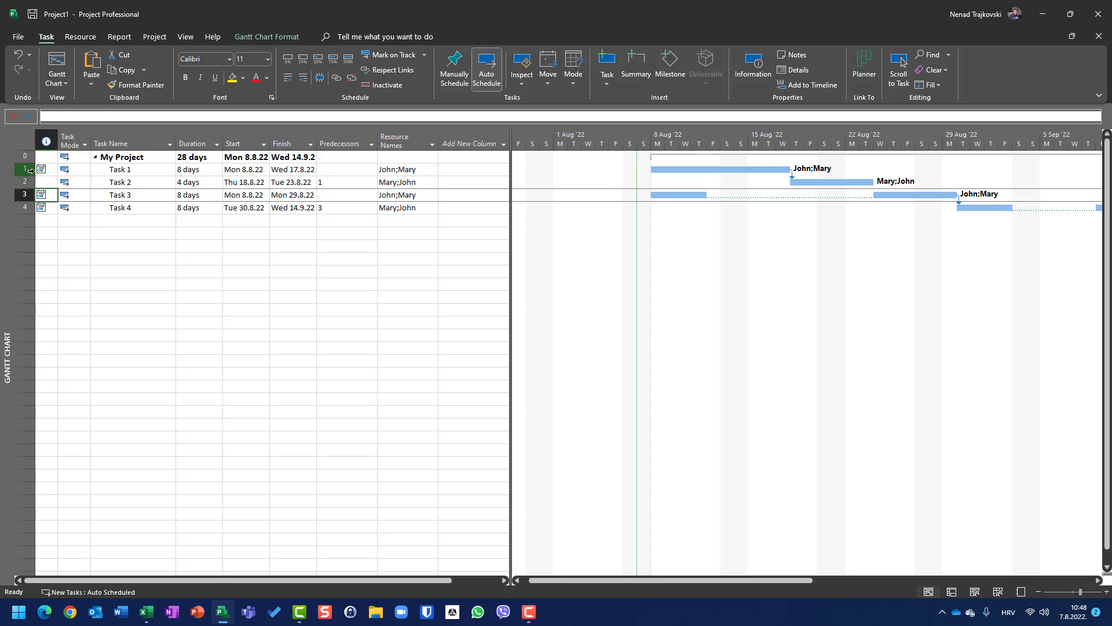
mouse_move(41, 171)
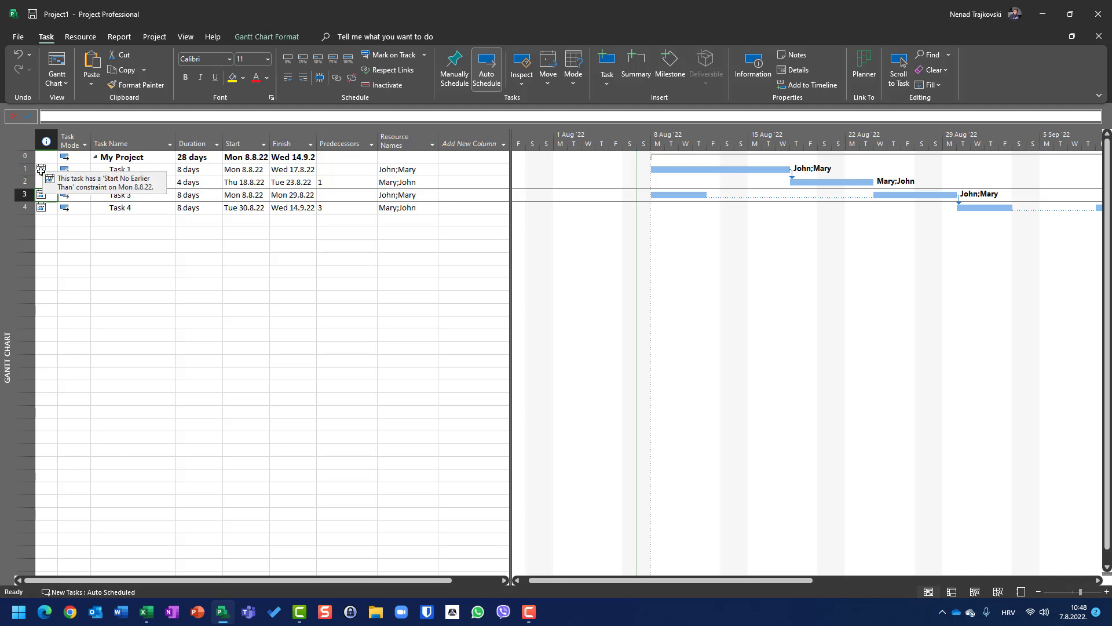
click(979, 594)
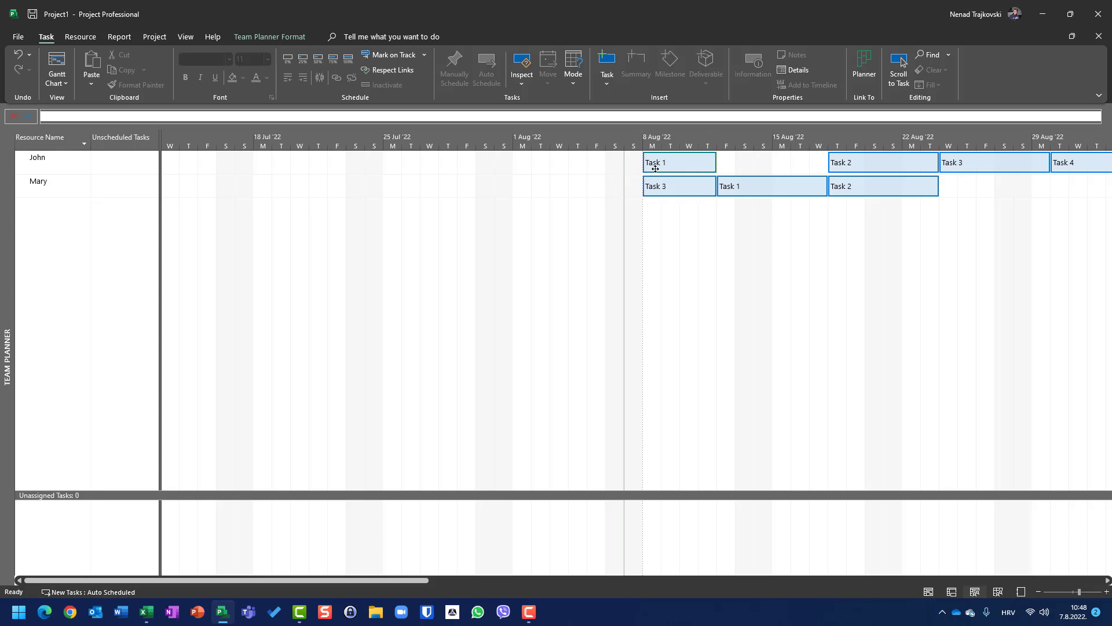
mouse_move(655, 168)
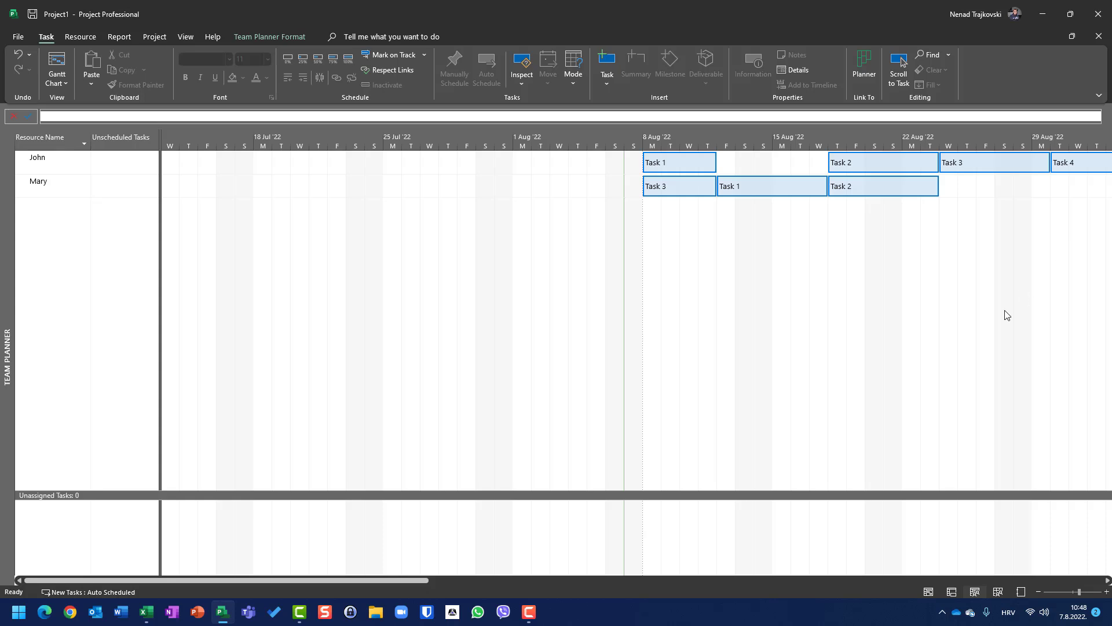
mouse_move(733, 187)
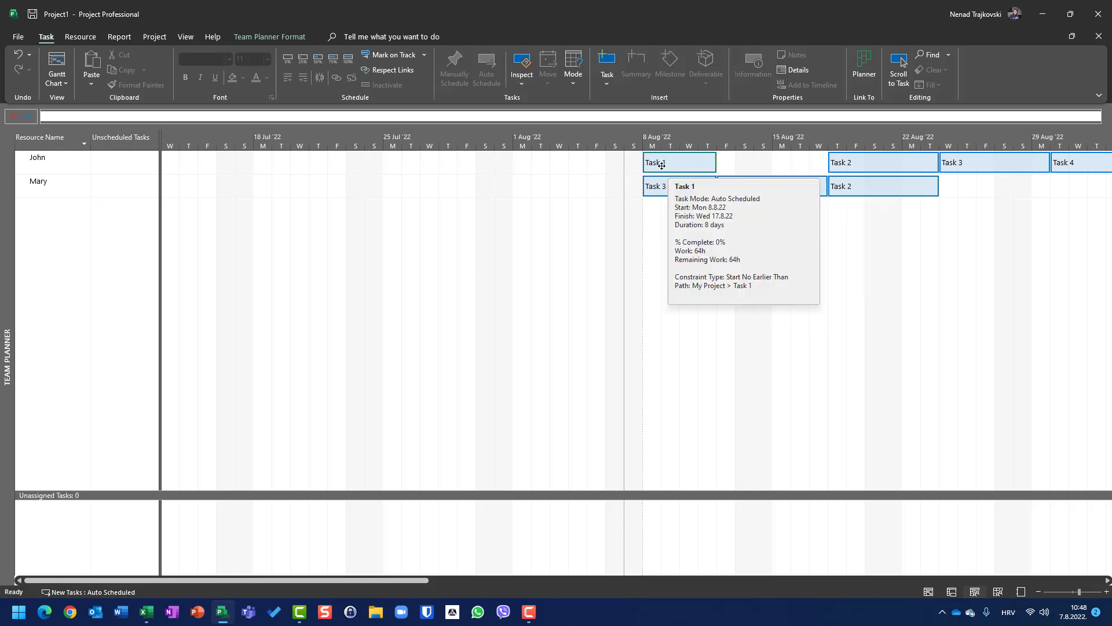
click(68, 68)
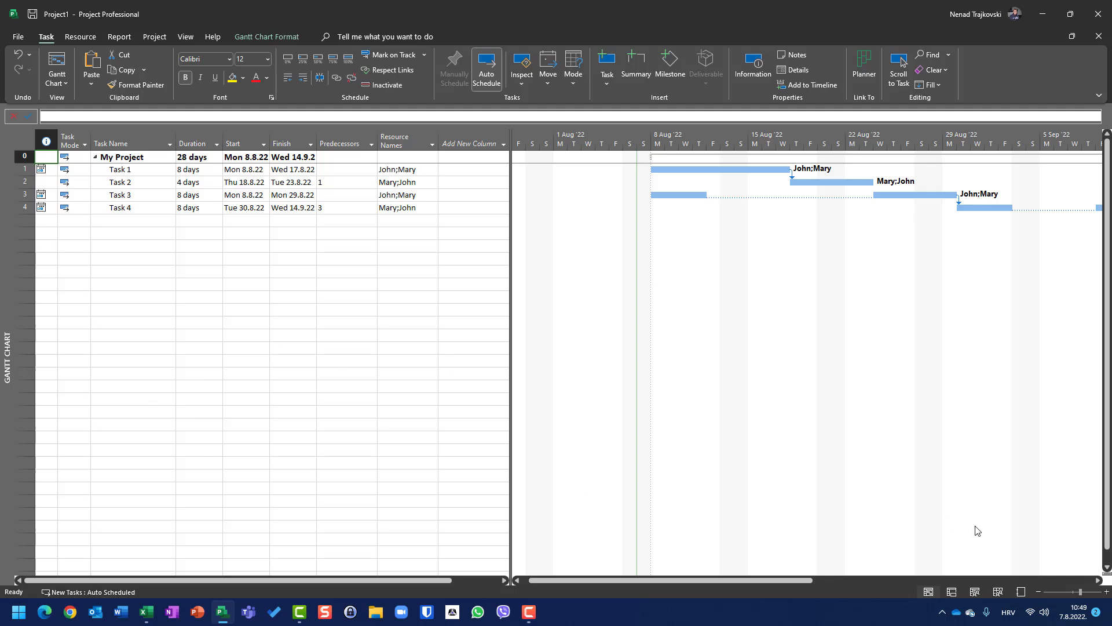
click(975, 592)
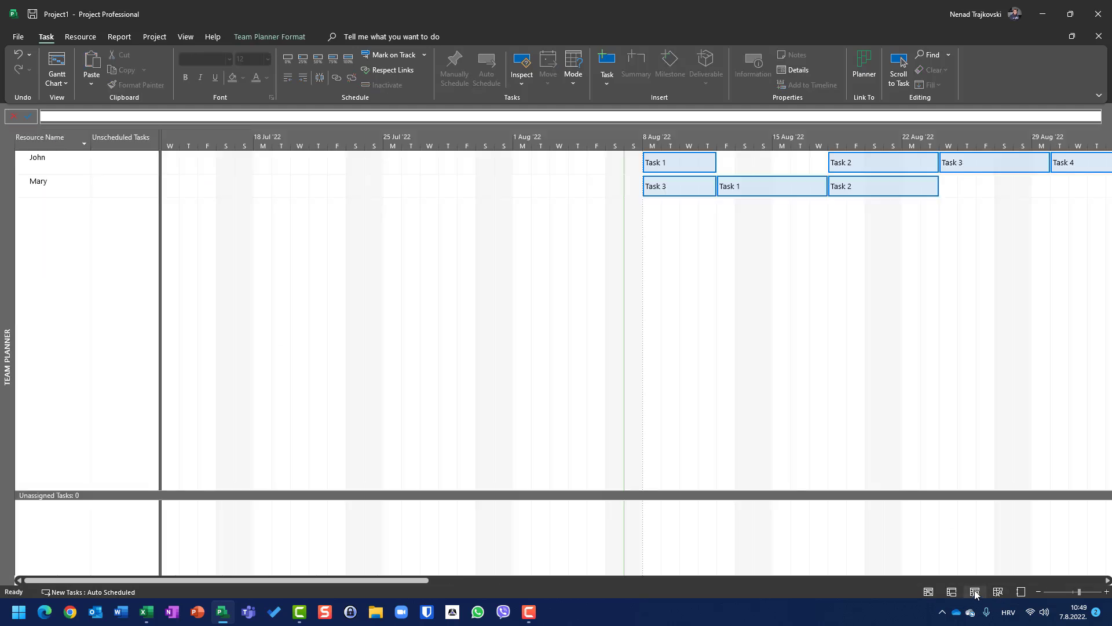
mouse_move(682, 187)
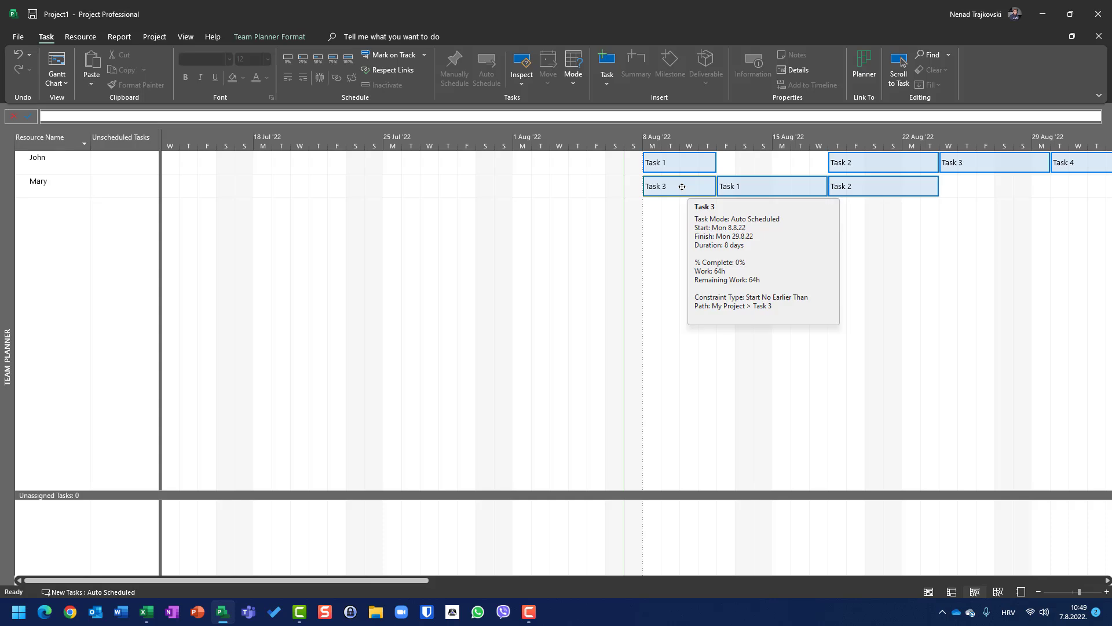
mouse_move(998, 164)
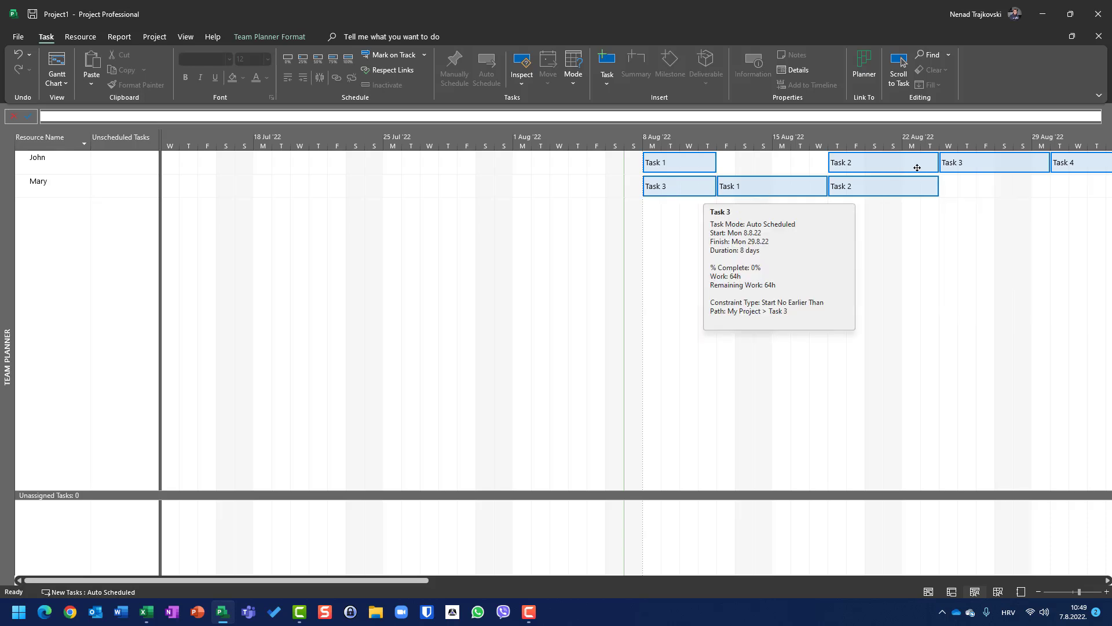
- Move the first resource's Task 3 to start 12 August 2022, and return it to 24 August after checking the Gantt Chart
drag(992, 164, 763, 168)
mouse_move(776, 208)
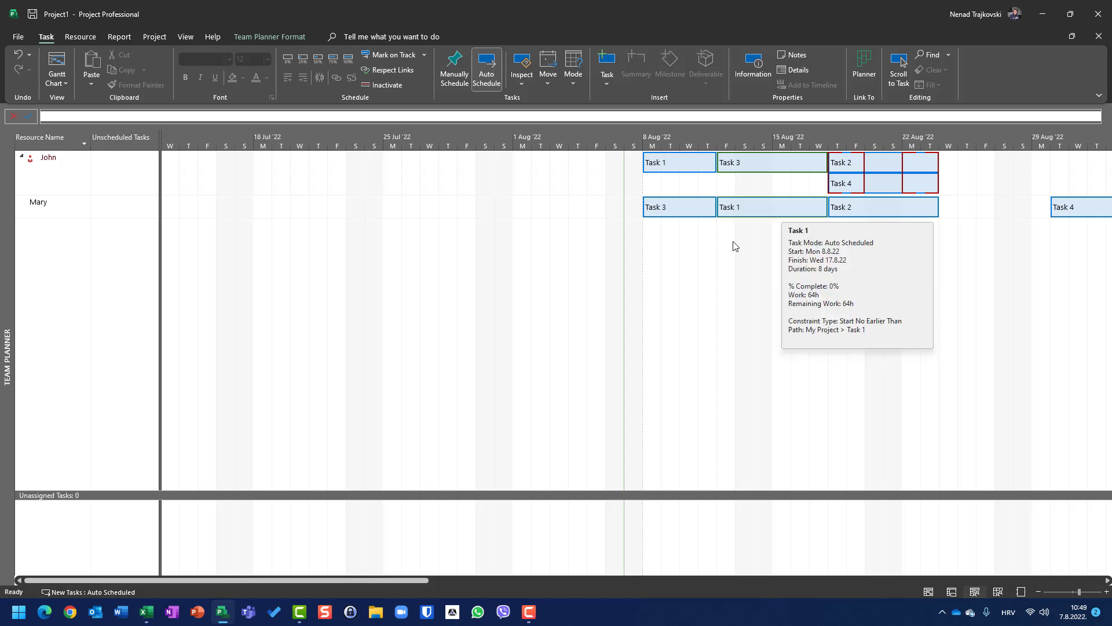
click(56, 60)
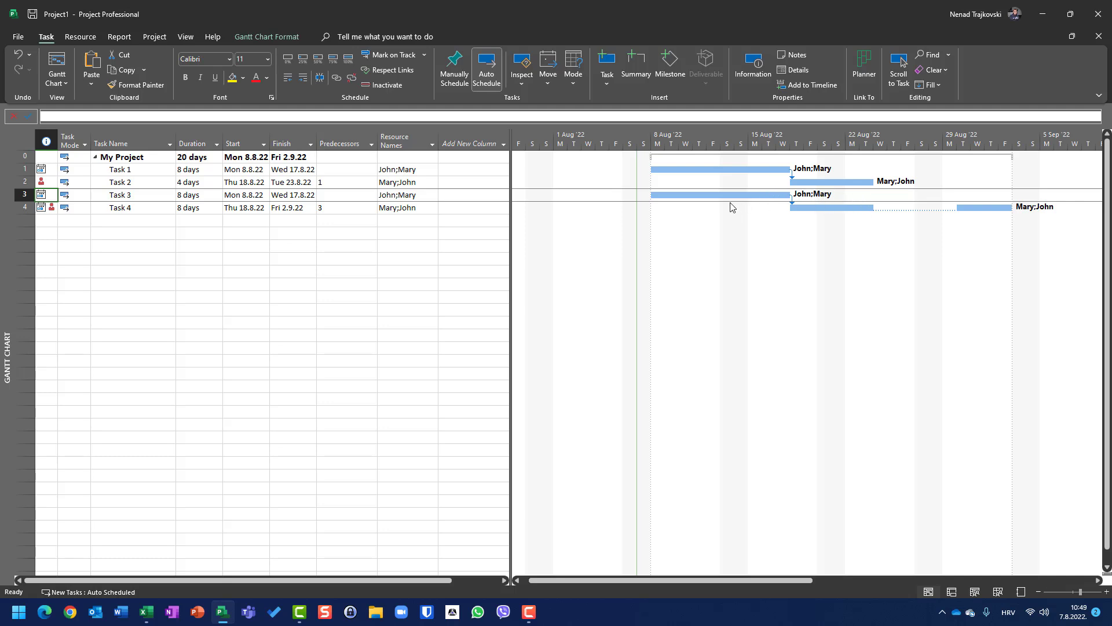
mouse_move(786, 196)
click(974, 591)
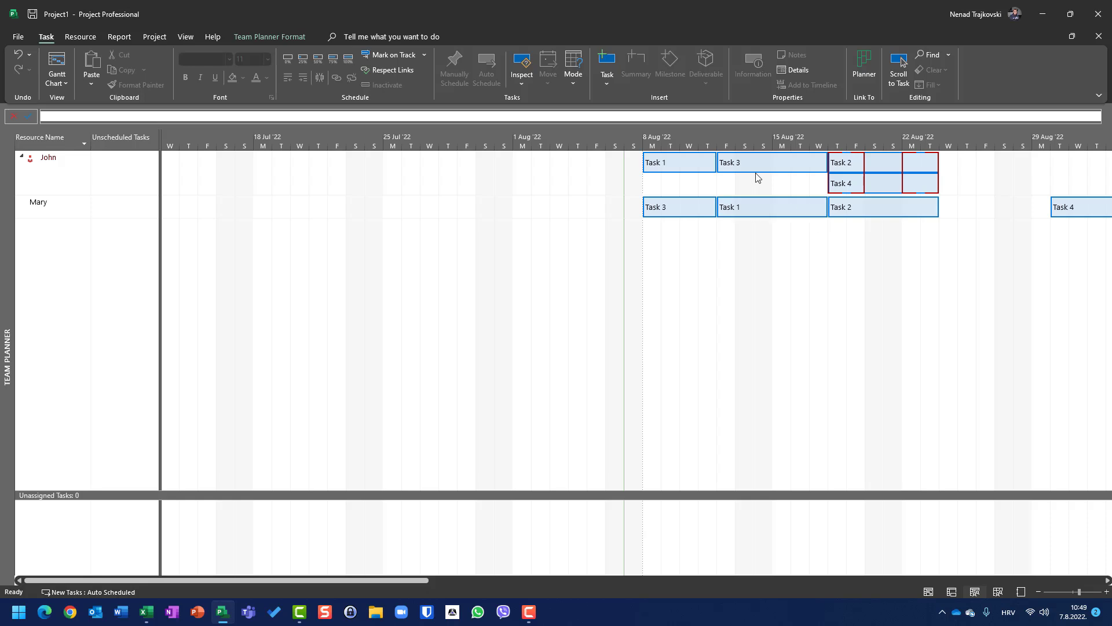
drag(748, 163, 971, 169)
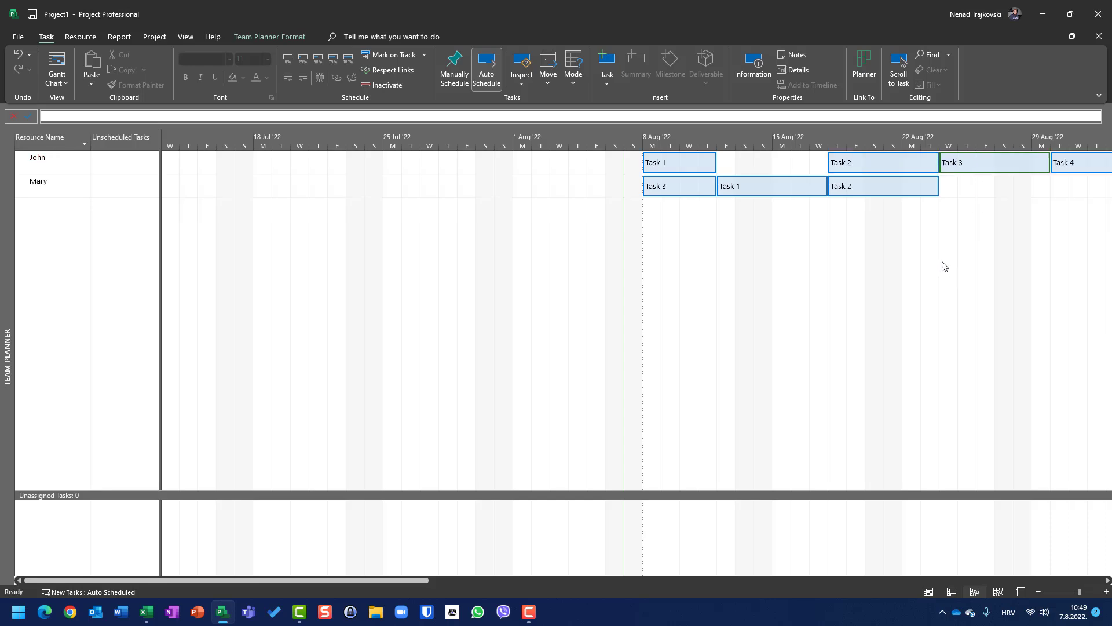
- Try twice to move the first resource's Task 2 to start Friday 12 August 2022, directly after their Task 1
mouse_move(767, 186)
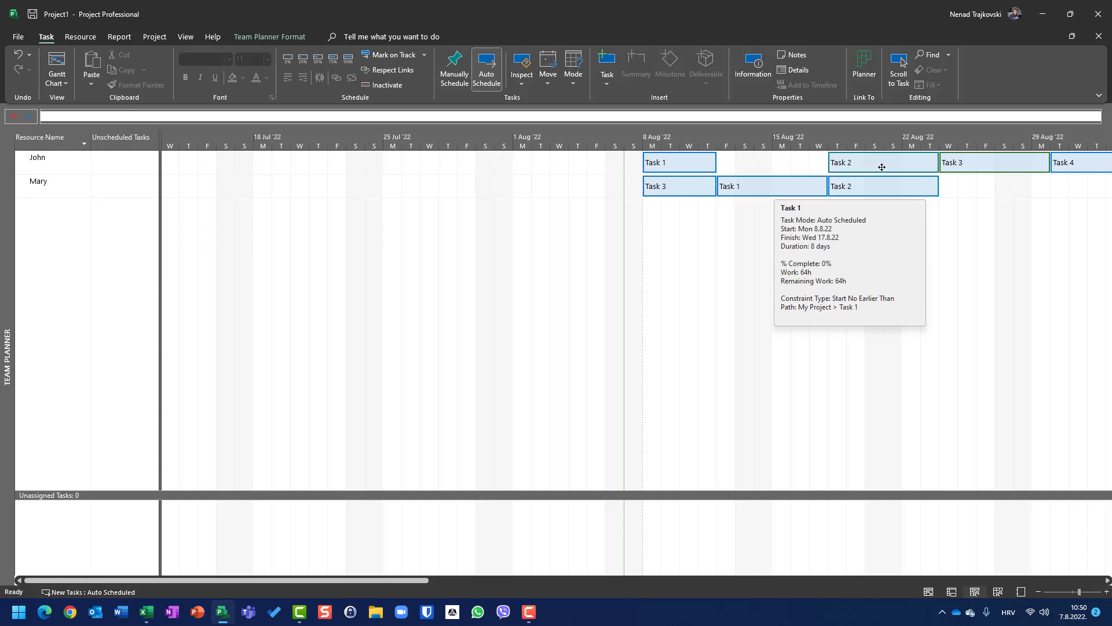
mouse_move(879, 164)
drag(878, 164, 776, 168)
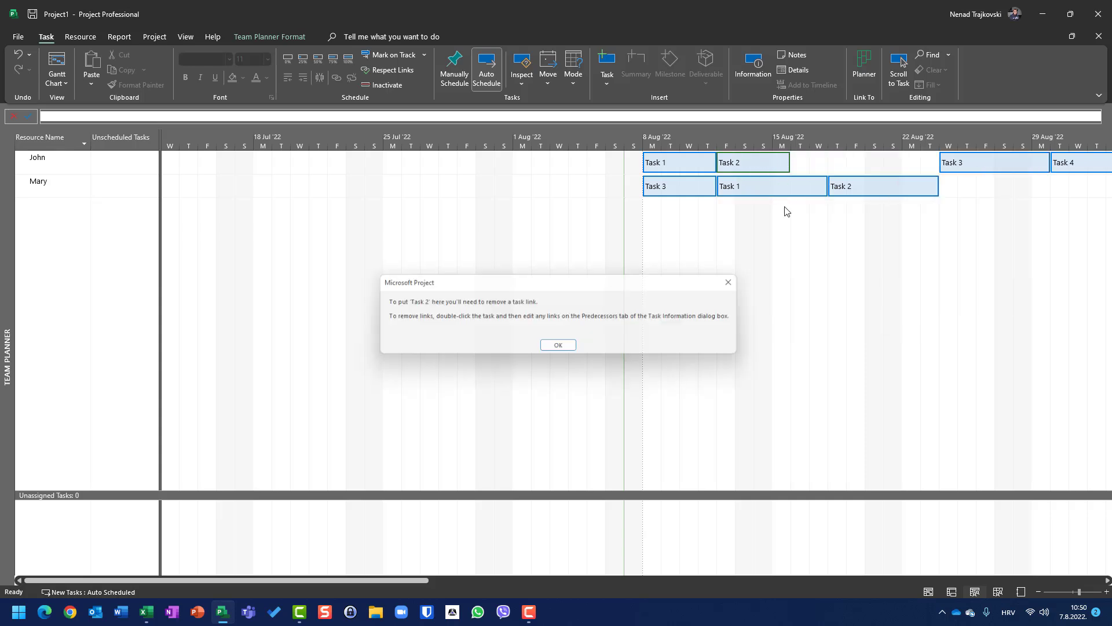
click(559, 348)
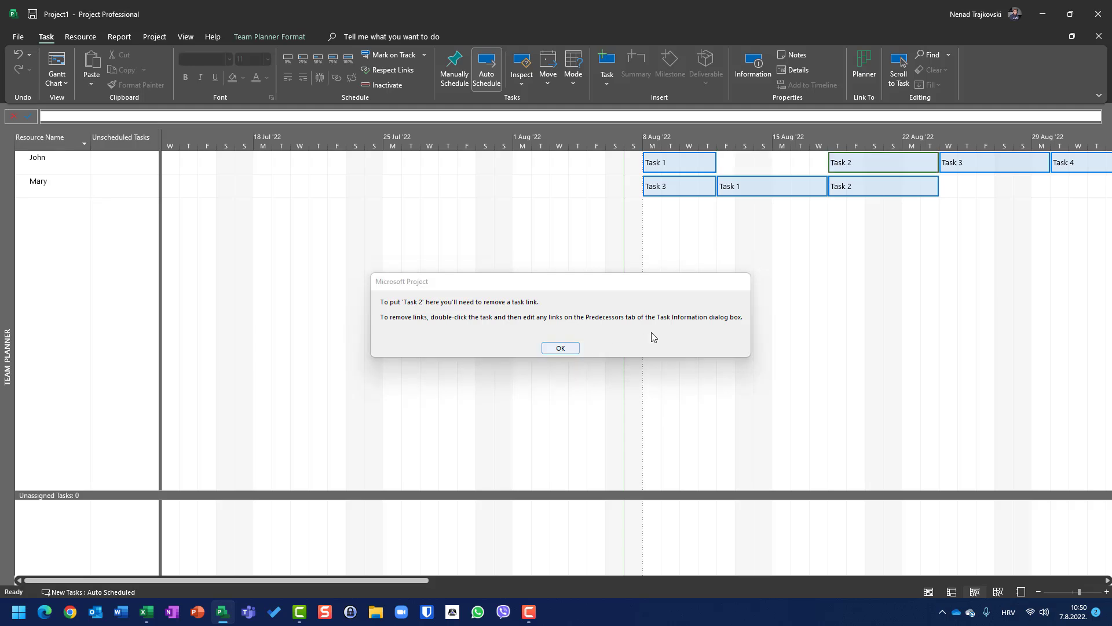
drag(872, 161, 761, 162)
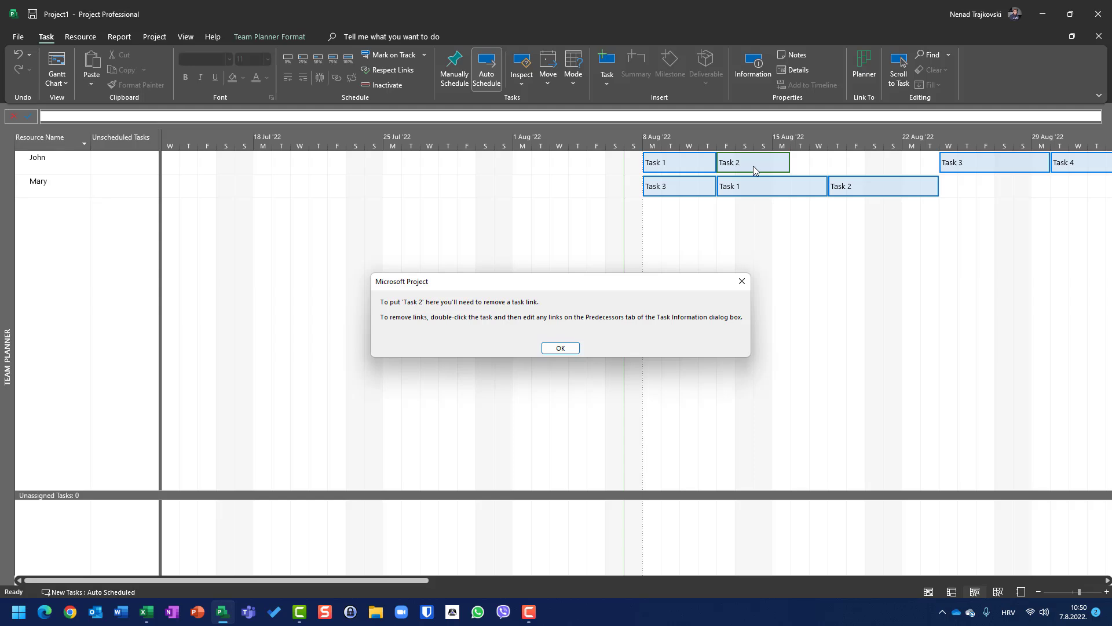
click(572, 348)
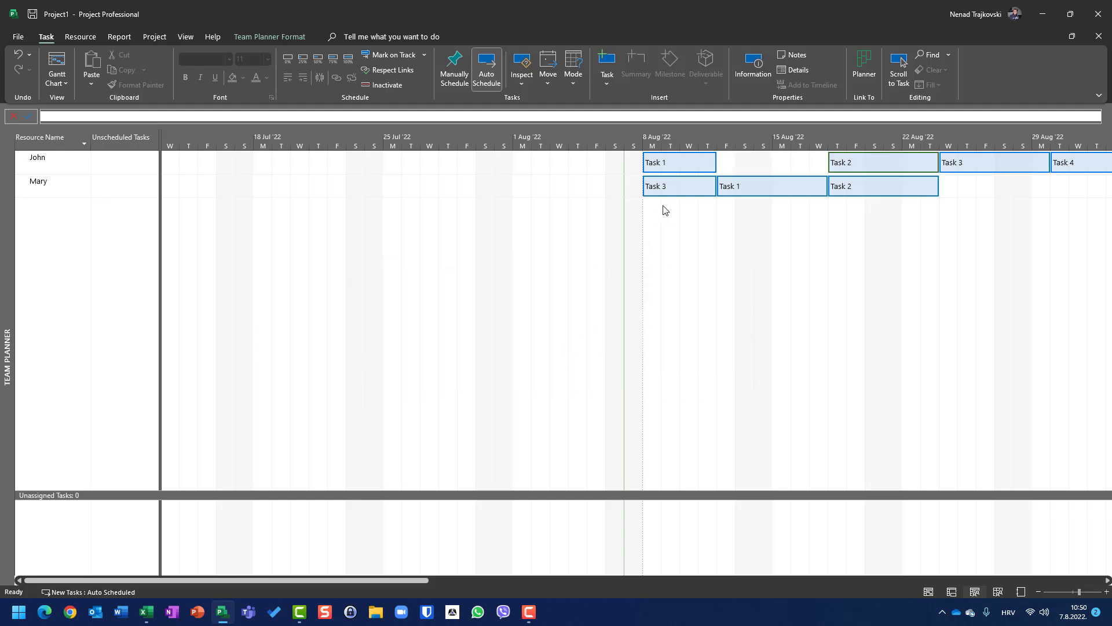
- Compare the dates, constraints and splits of Tasks 2 and 3 in the Team Planner and Gantt Chart views
mouse_move(668, 190)
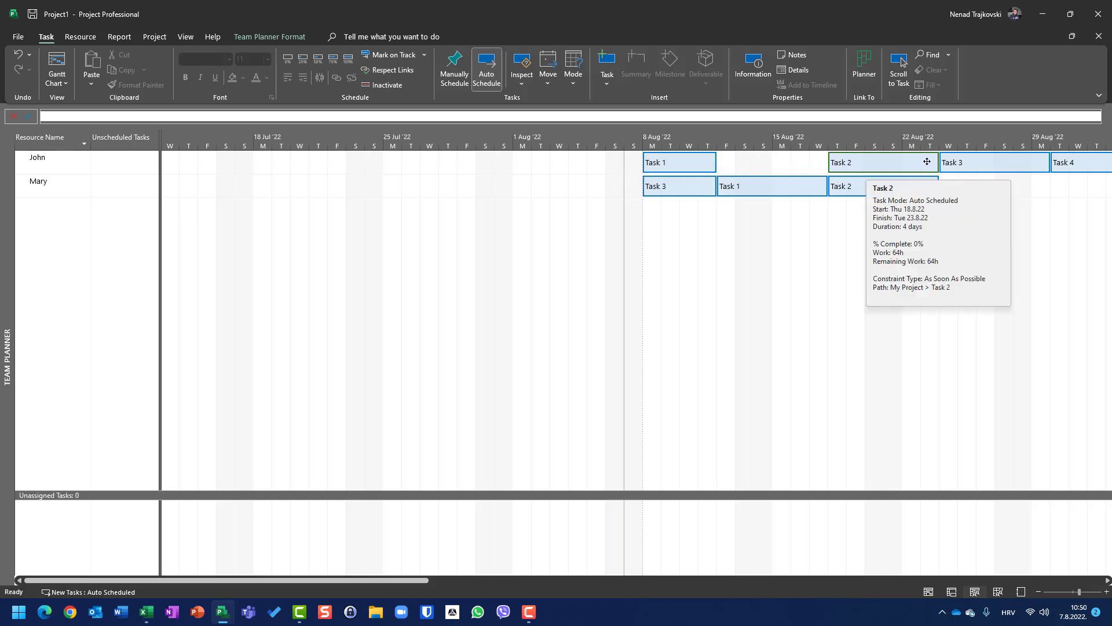
mouse_move(986, 161)
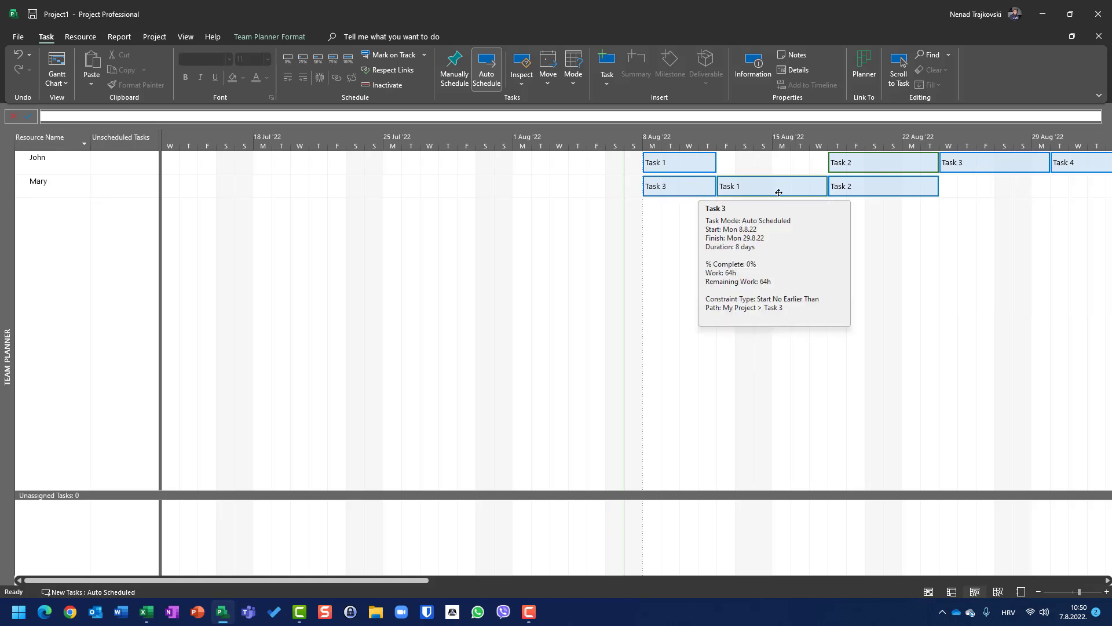
mouse_move(941, 166)
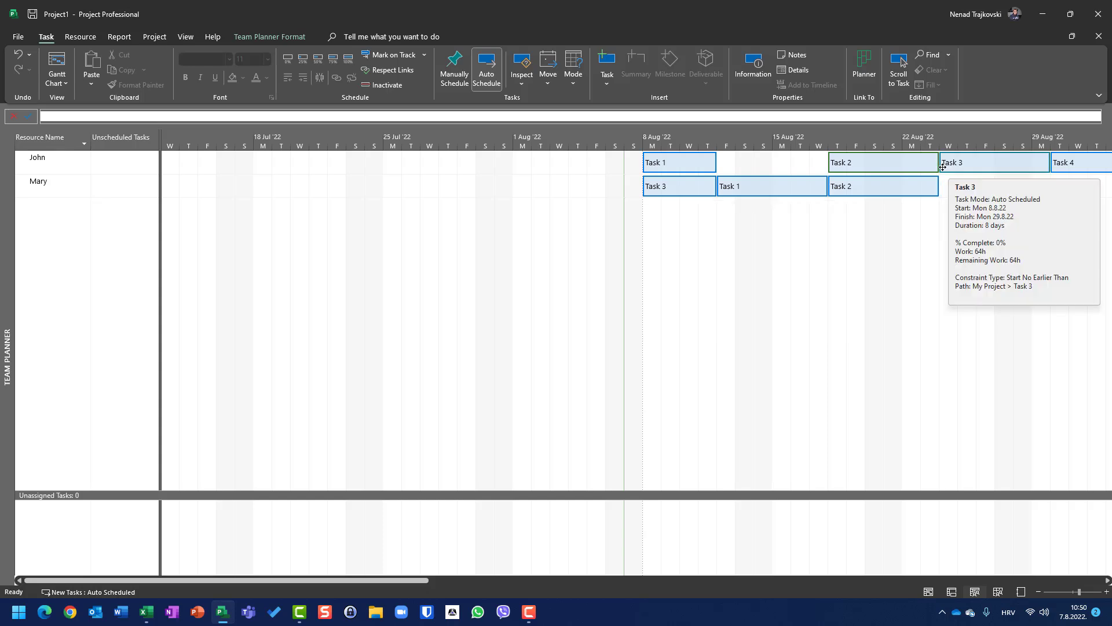
click(62, 65)
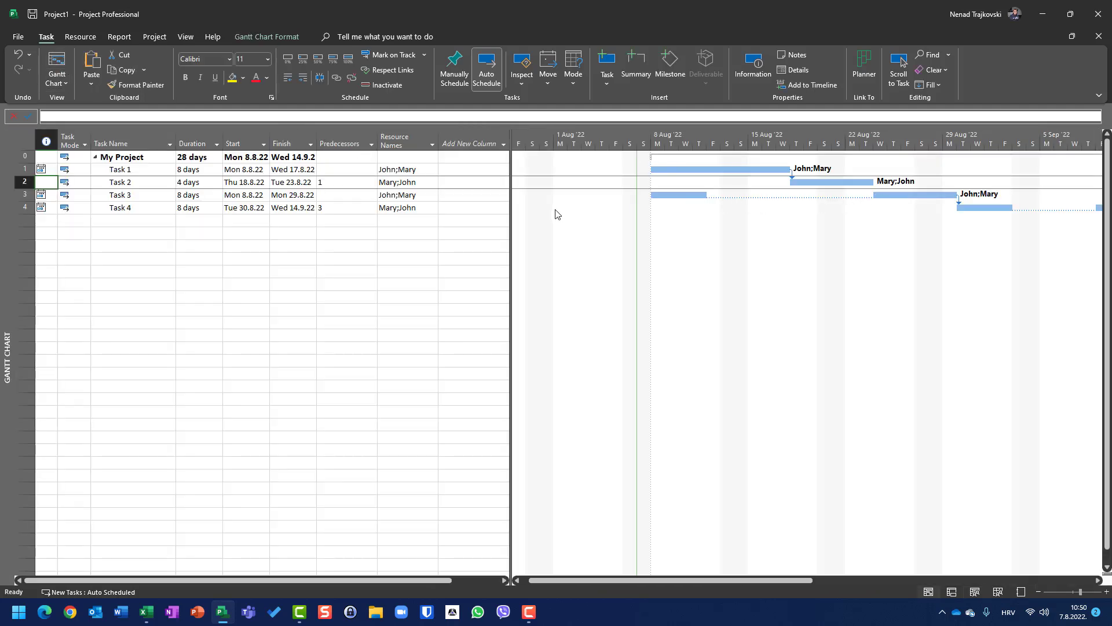
click(971, 596)
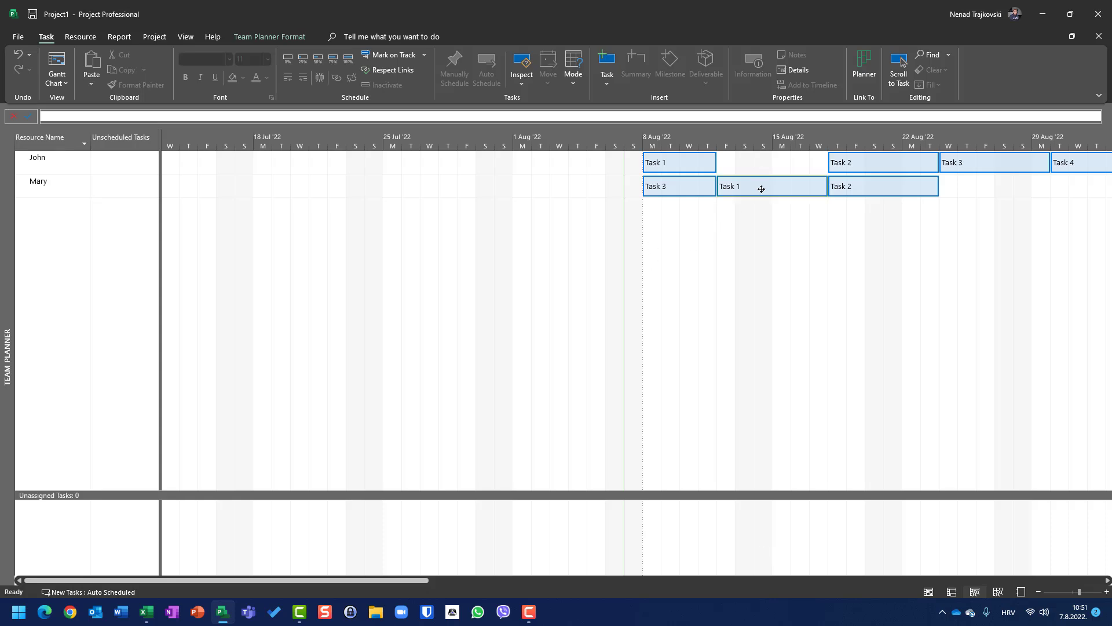
- Reassign the shared work so the first resource has only Tasks 1 and 4 and the second only Tasks 2 and 3, checking the Gantt Chart
drag(761, 189, 754, 157)
drag(844, 164, 822, 187)
drag(951, 158, 736, 192)
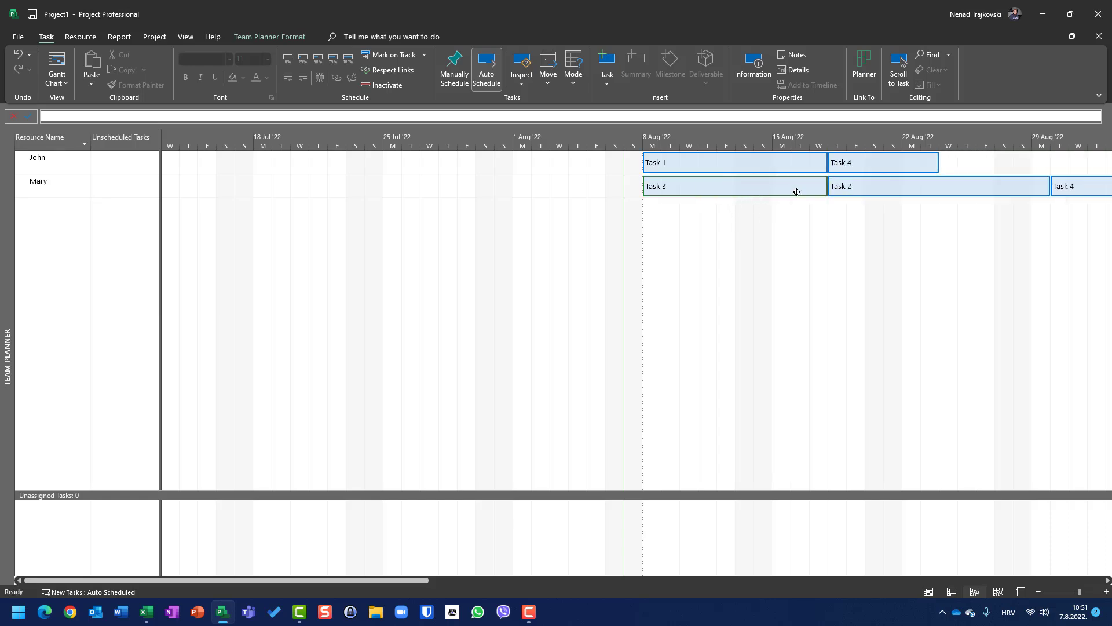
drag(1083, 186, 971, 165)
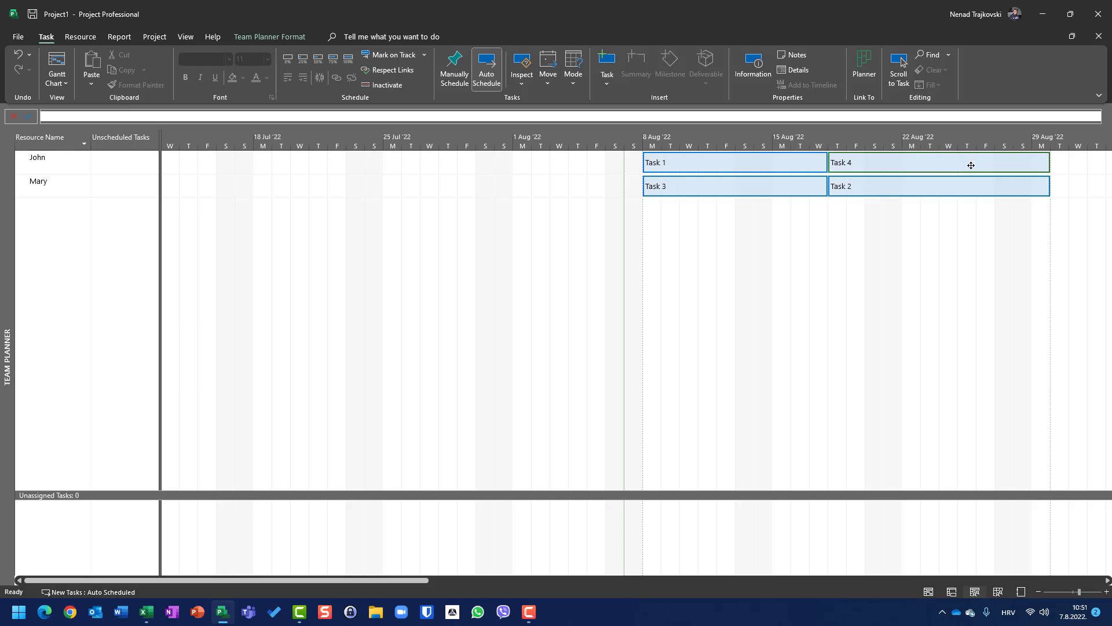
click(65, 62)
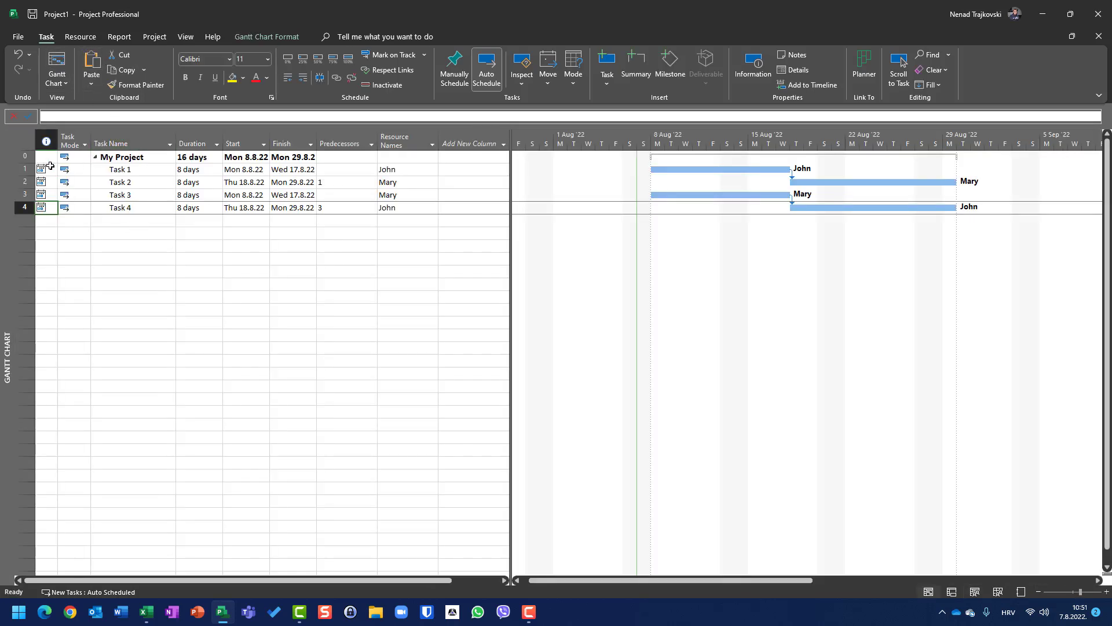
- Delete the four existing tasks under My Project
mouse_move(42, 214)
drag(16, 169, 15, 207)
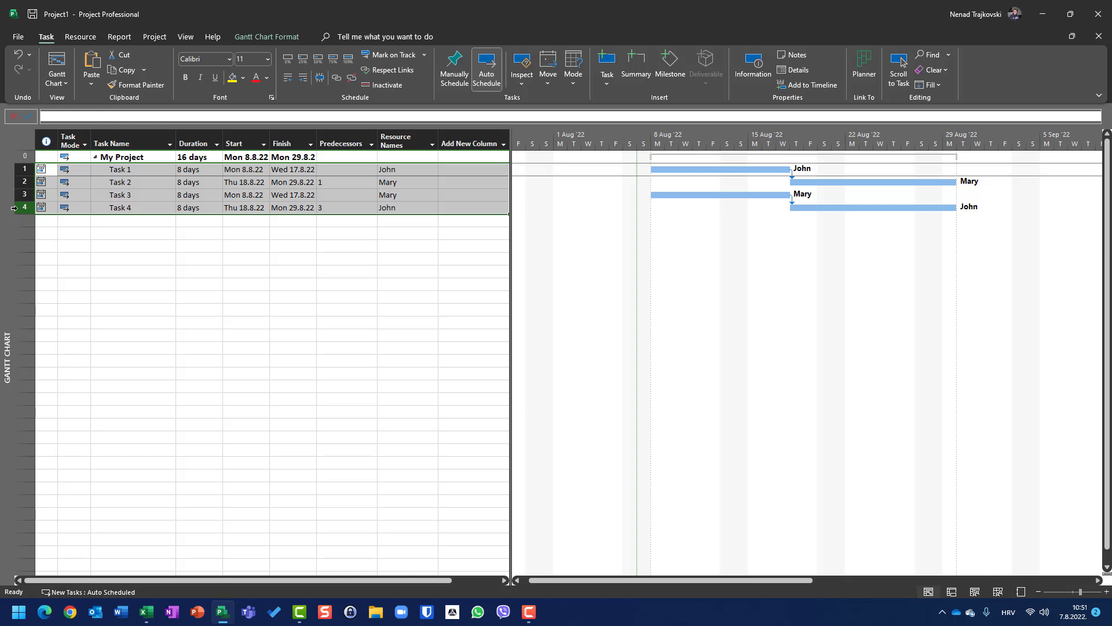
key(Delete)
- Add four new tasks under My Project named Task 1, Task 2, Task 3 and Task 4
text(T)
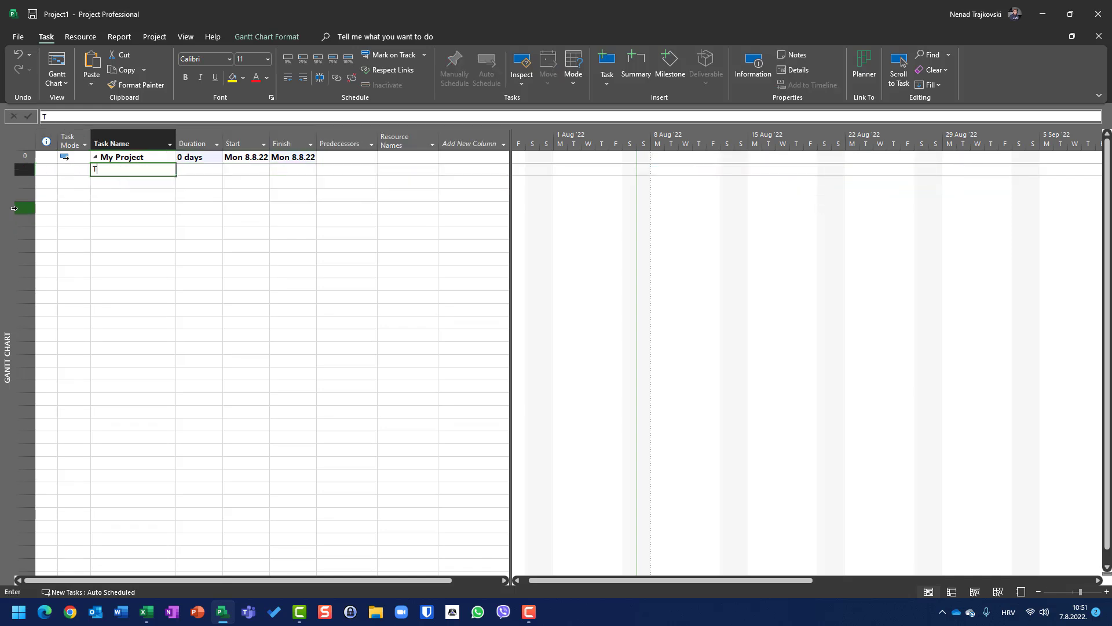
text(ask 1)
key(Return)
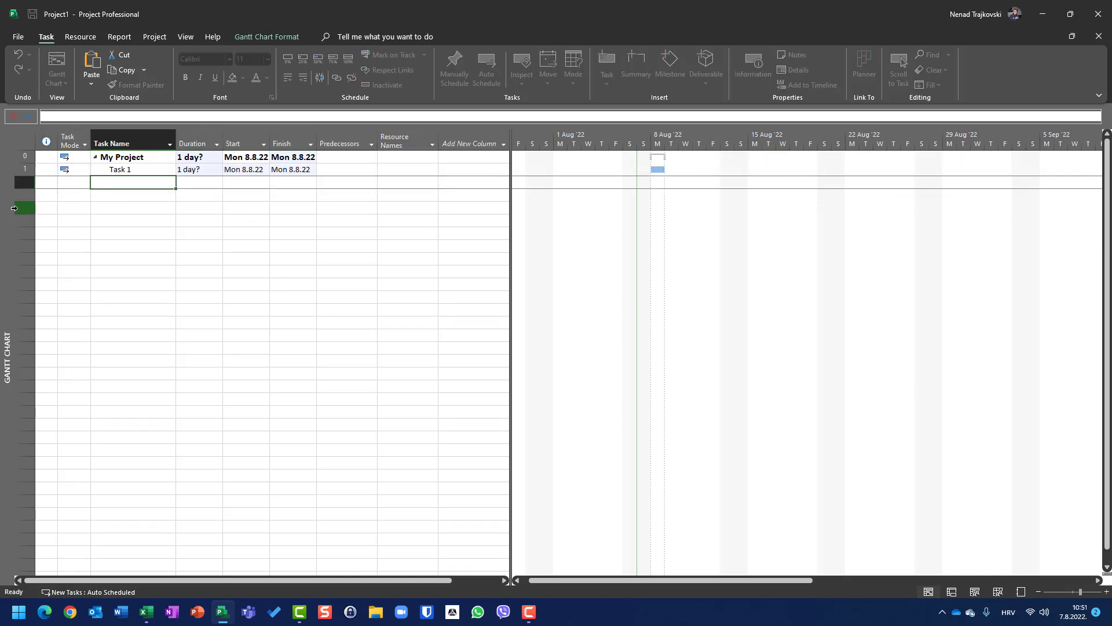
text(Task 2)
key(Return)
text(Task)
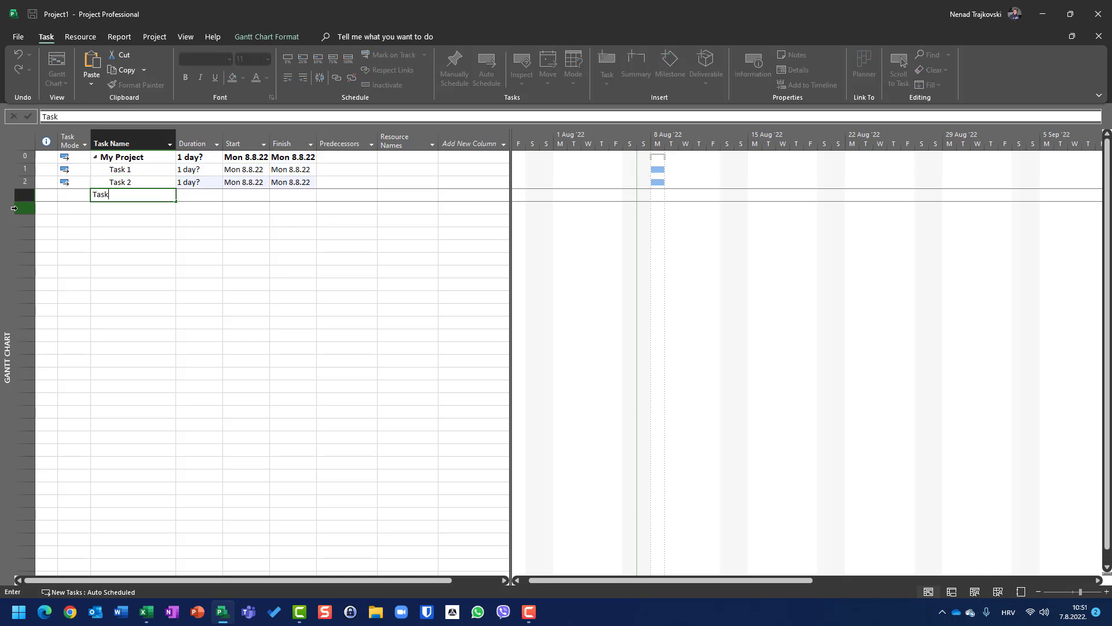
text( 3)
key(Return)
text(Task 4)
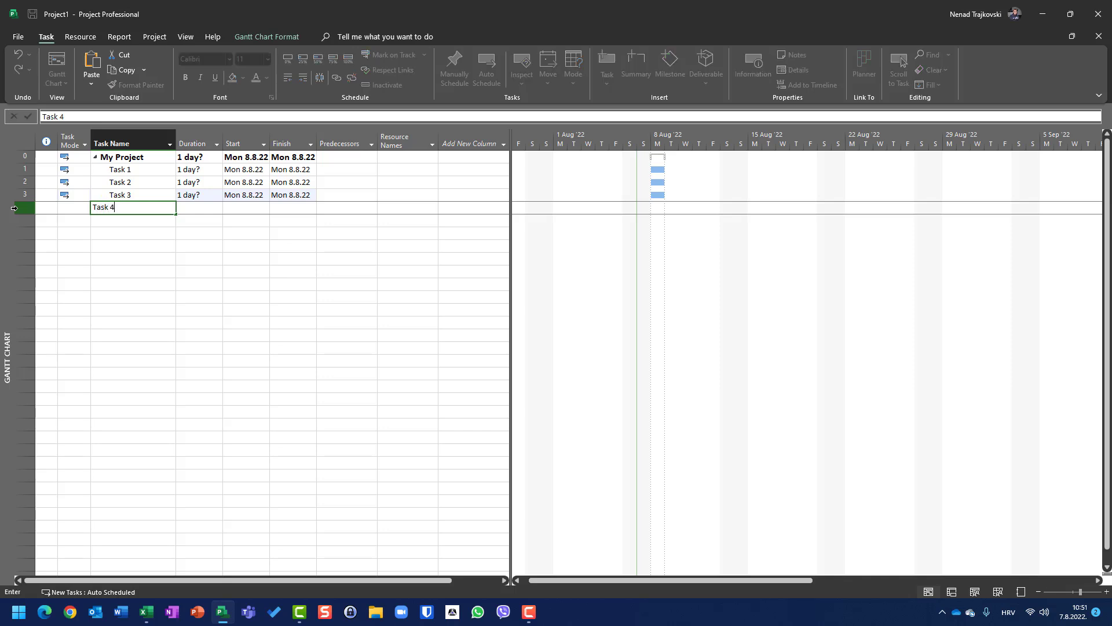
key(Right)
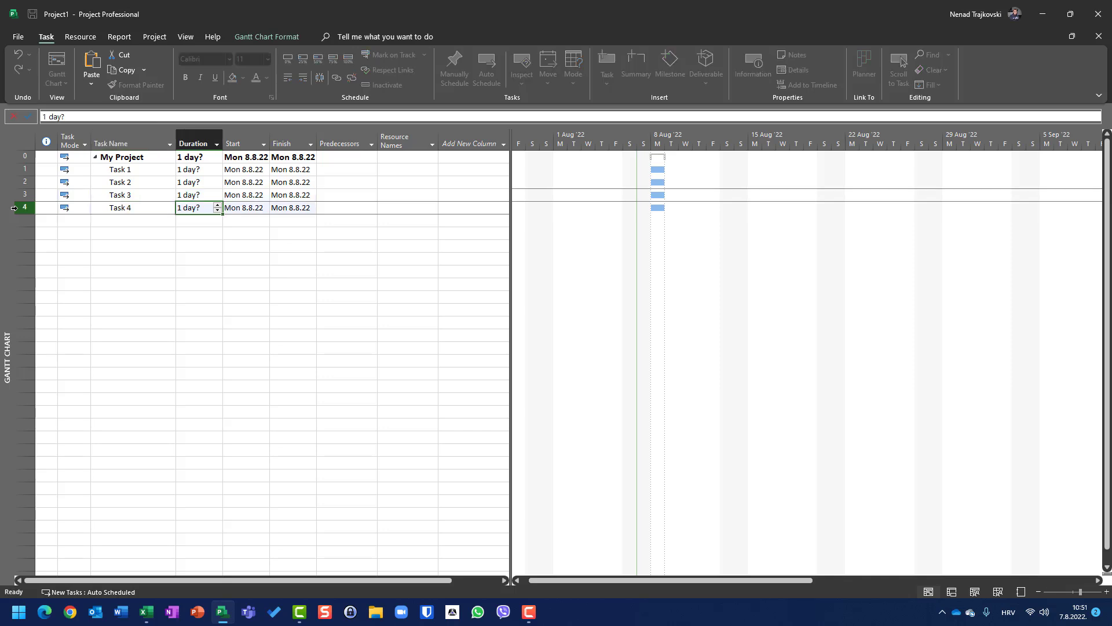
- Set the duration of all four new tasks to 4 days
key(Up)
key(Up)
key(Up)
text(3)
key(Escape)
text(4)
key(Return)
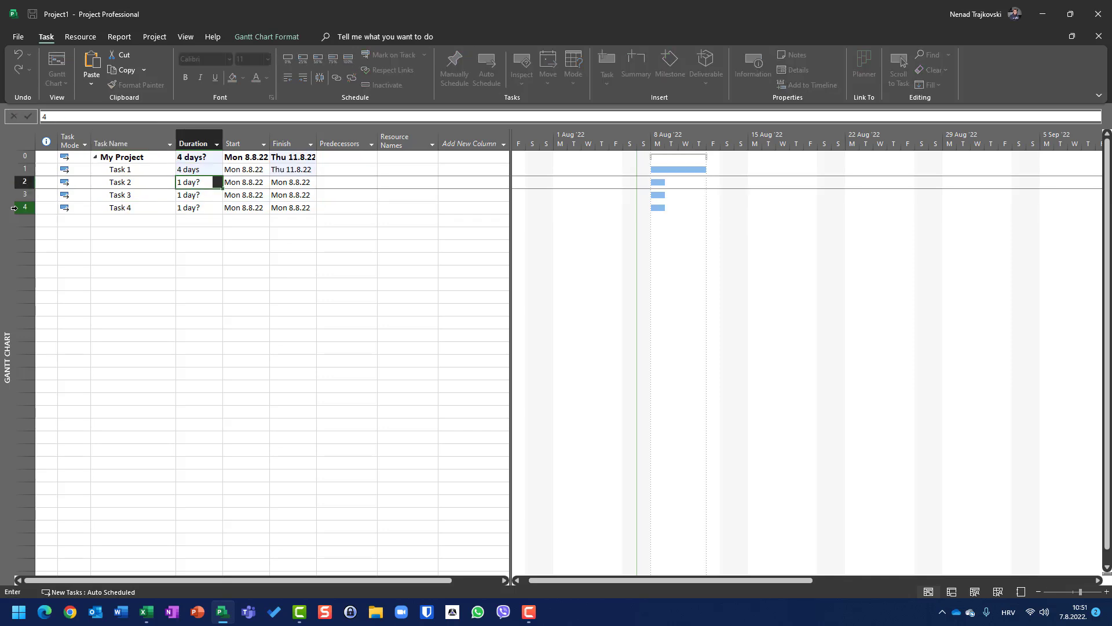
text(4)
key(Return)
text(4)
key(Return)
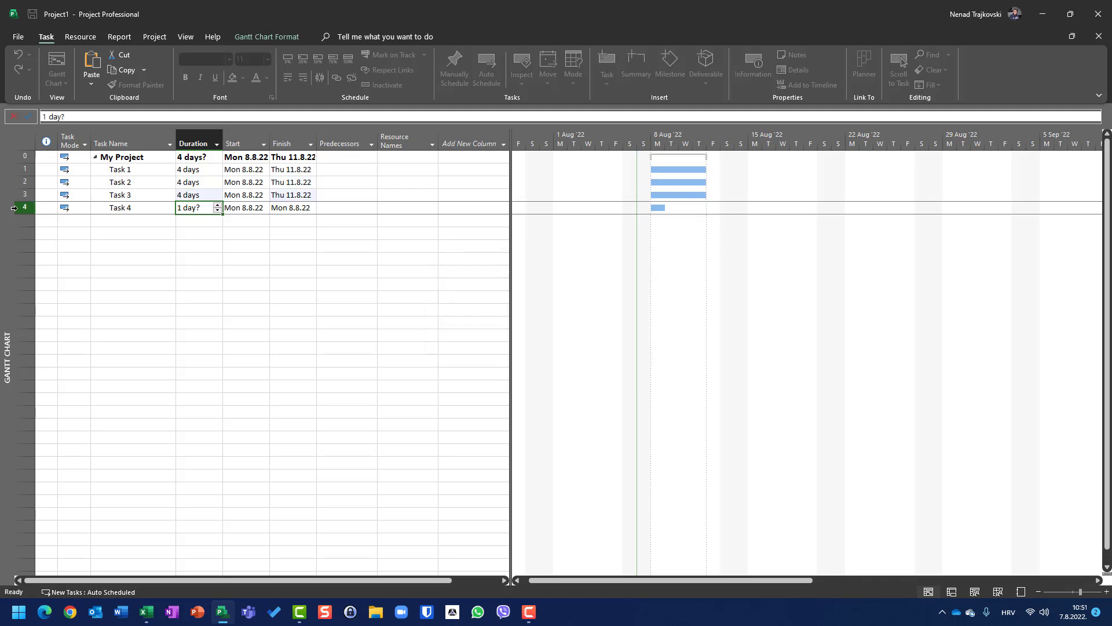
text(4)
key(Return)
- Set task 1 as the predecessor of Task 2 and task 3 as the predecessor of Task 4
key(Up)
key(Right)
key(Right)
key(Right)
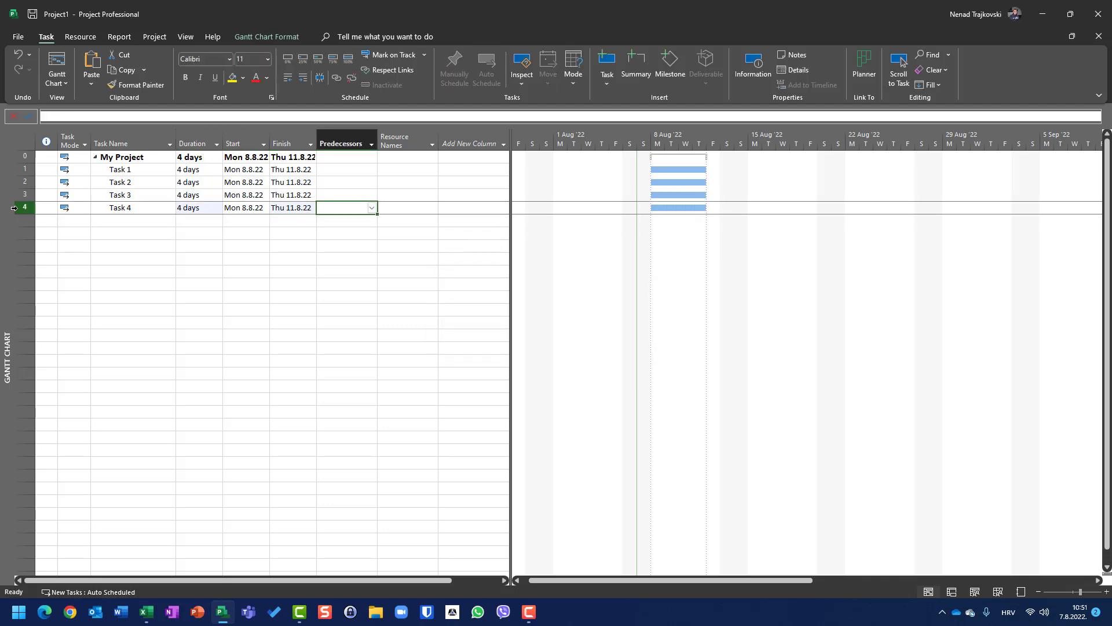
key(Up)
key(Up)
text(1)
key(Return)
key(Return)
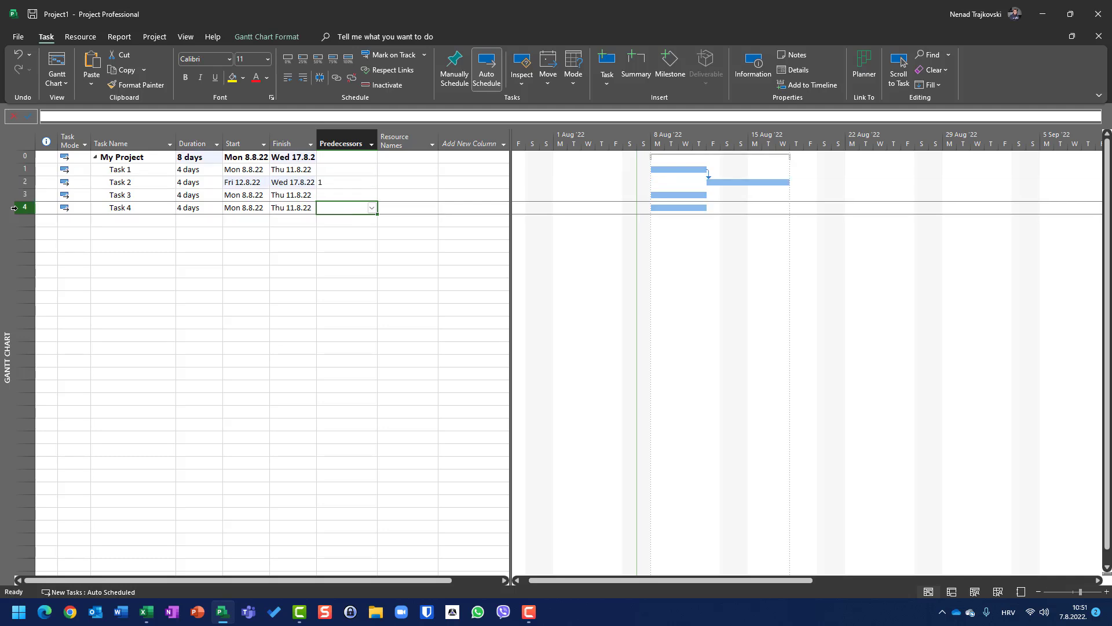
text(3)
key(Return)
- Assign the first resource to Task 1 and the second resource to Task 2
key(Up)
key(Up)
key(Up)
key(Up)
key(Right)
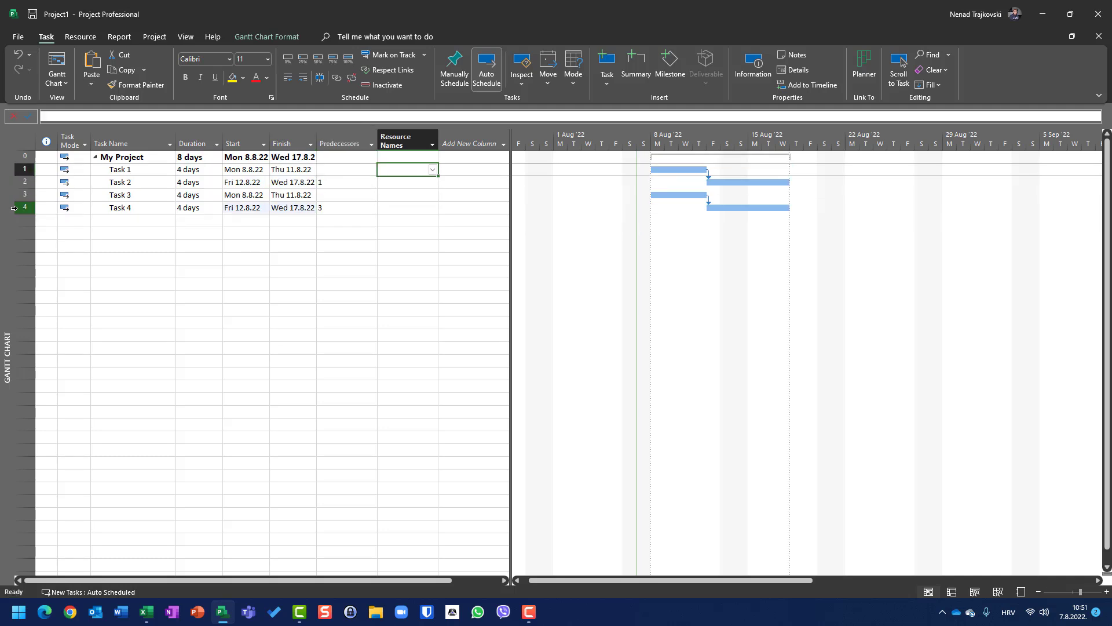
text(John)
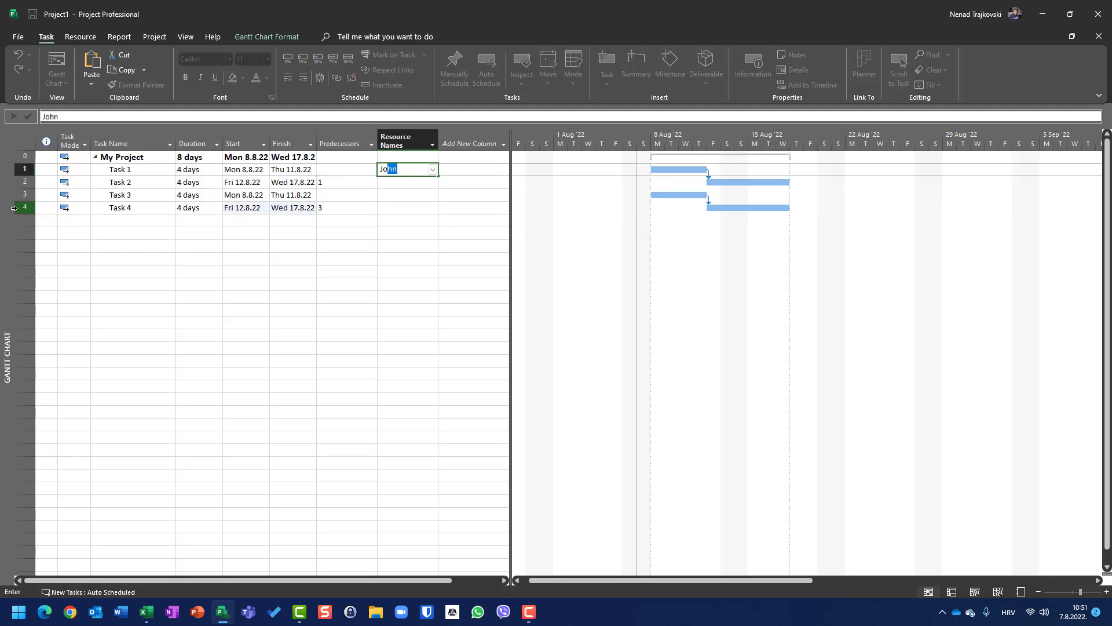
key(Return)
text(Mary)
key(Return)
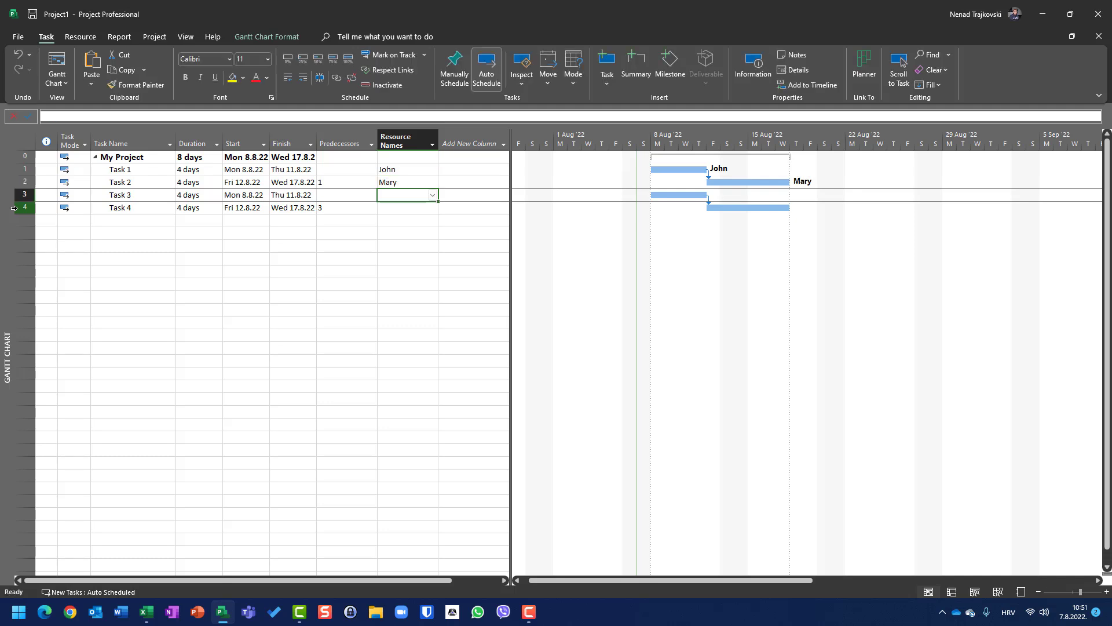
- Assign the first resource to Task 3 and Task 4
click(432, 195)
click(389, 207)
key(Return)
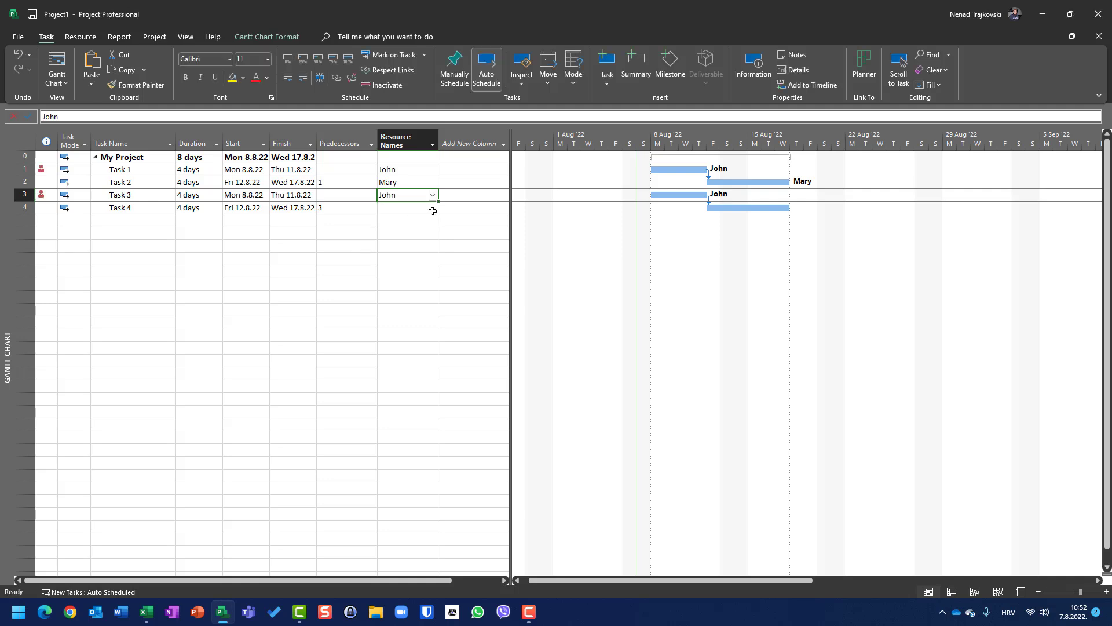
click(435, 211)
click(432, 208)
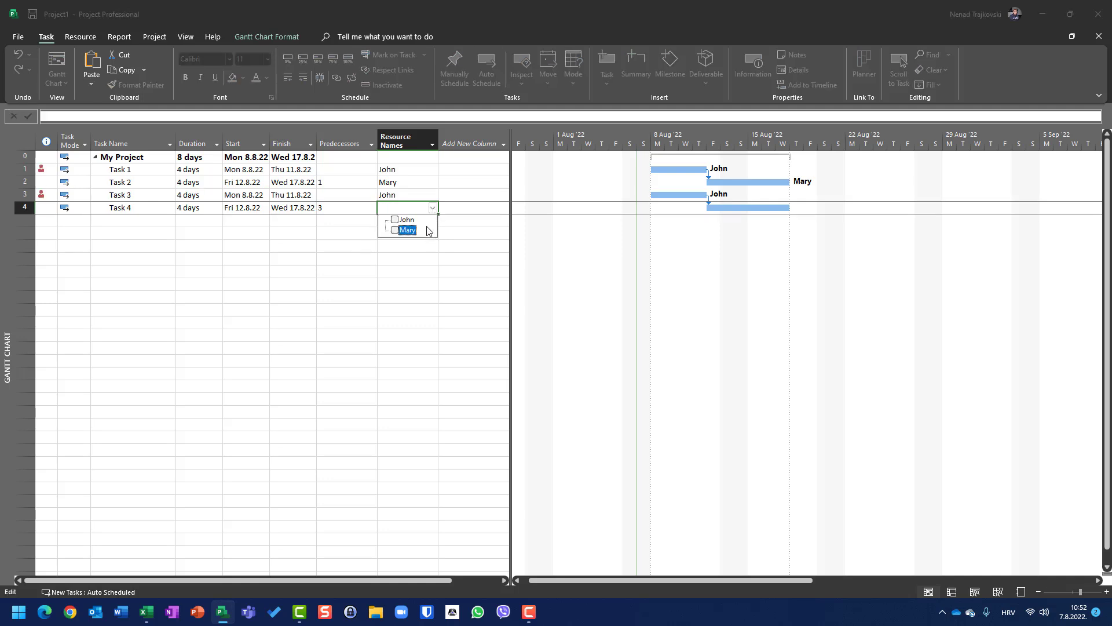
click(421, 221)
click(428, 196)
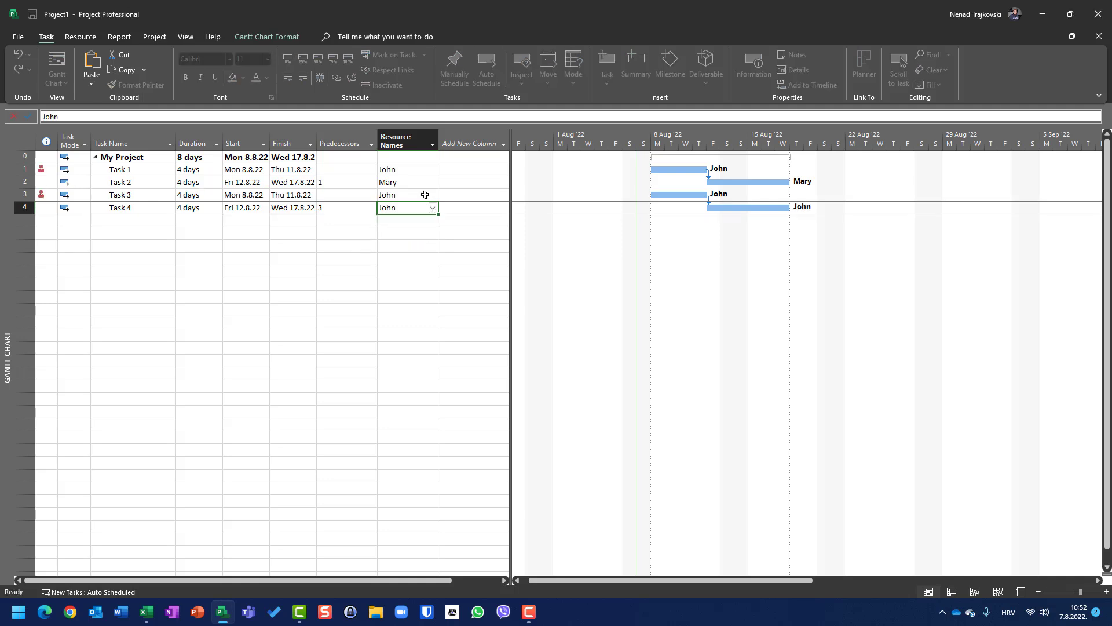
- Add the second resource to Task 3 and Task 4 alongside the first resource
click(433, 198)
click(412, 222)
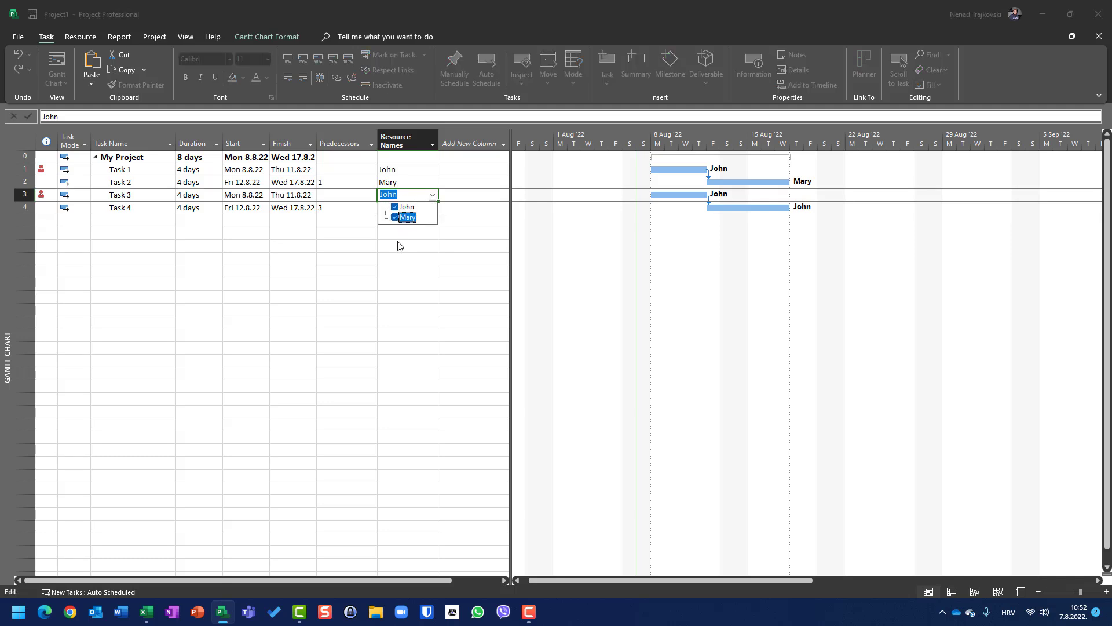
key(Return)
click(431, 207)
click(432, 208)
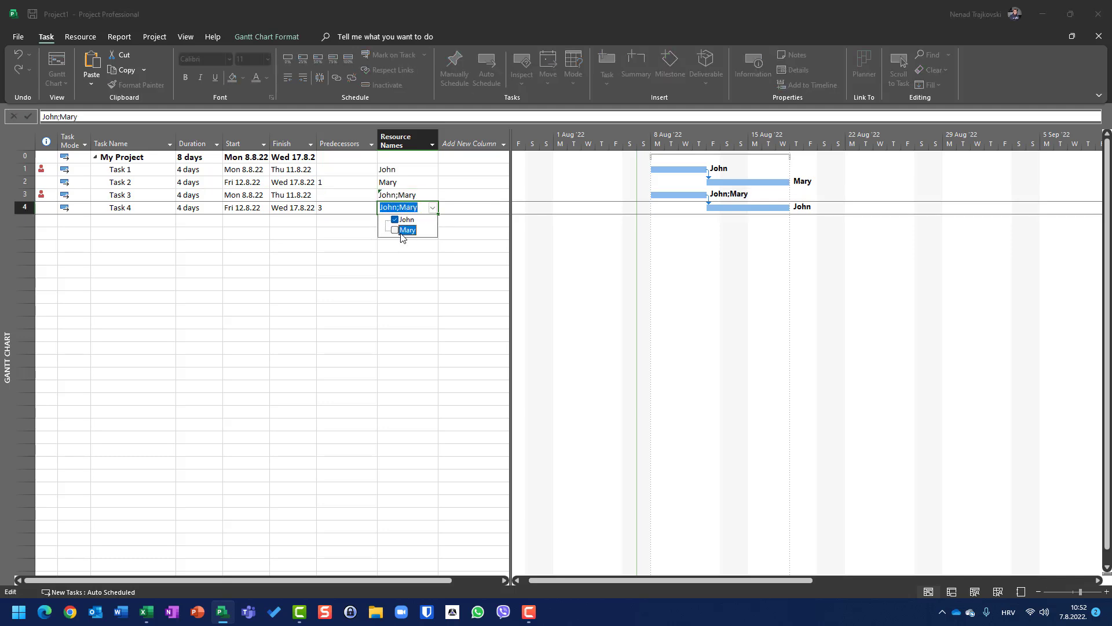
click(405, 234)
- Examine both resources' allocation to the new tasks in Team Planner, and return to Task 1's resource assignment in the Gantt Chart
click(974, 591)
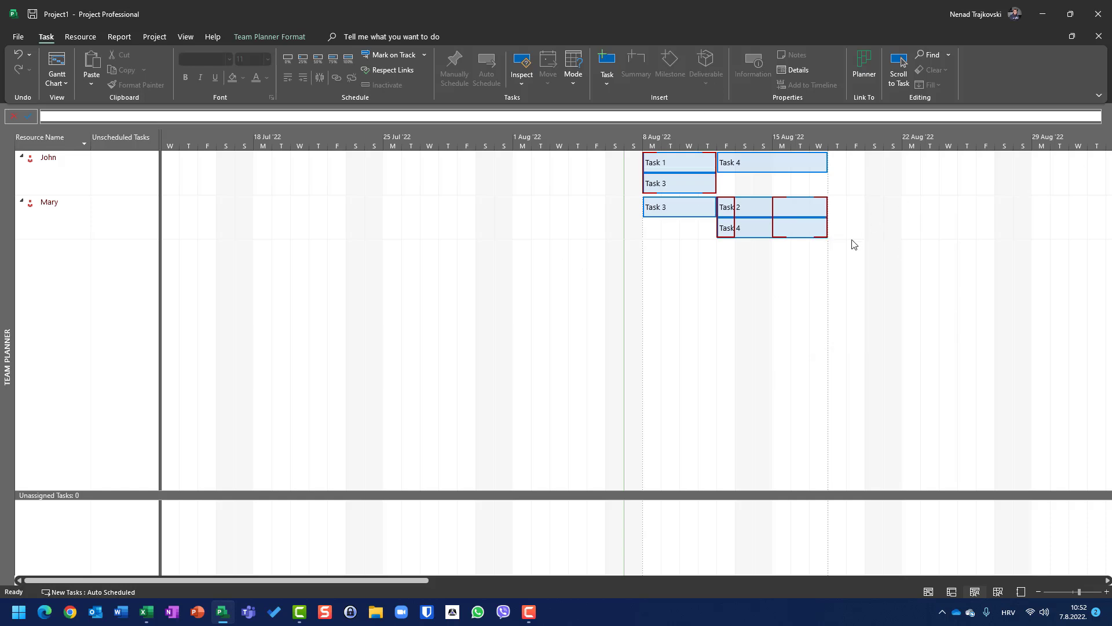
mouse_move(727, 167)
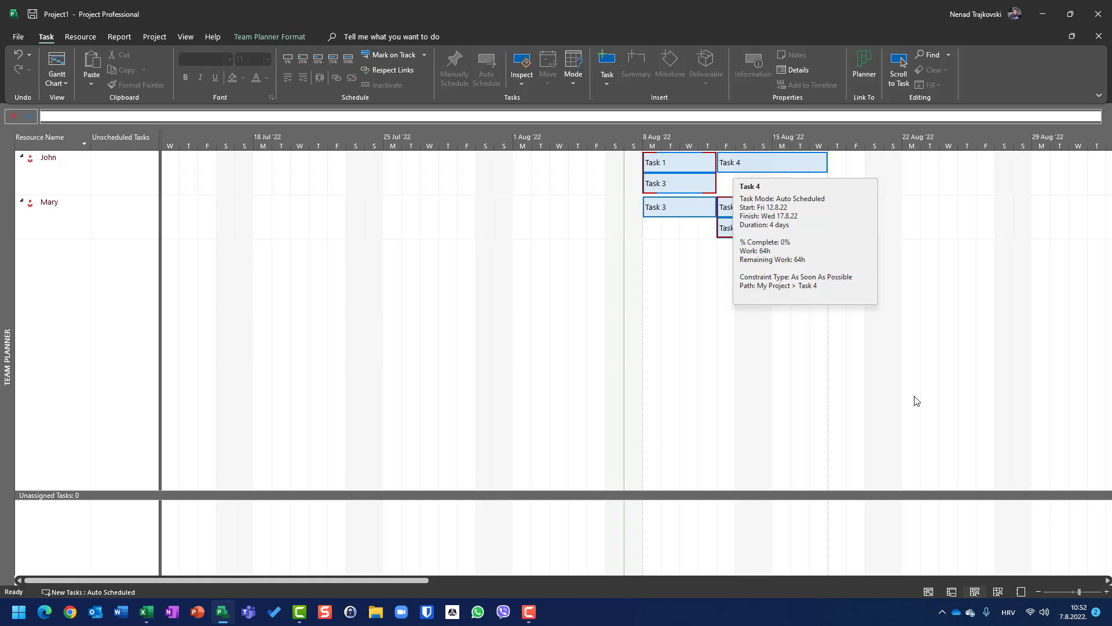
click(1107, 580)
click(1107, 581)
click(1106, 581)
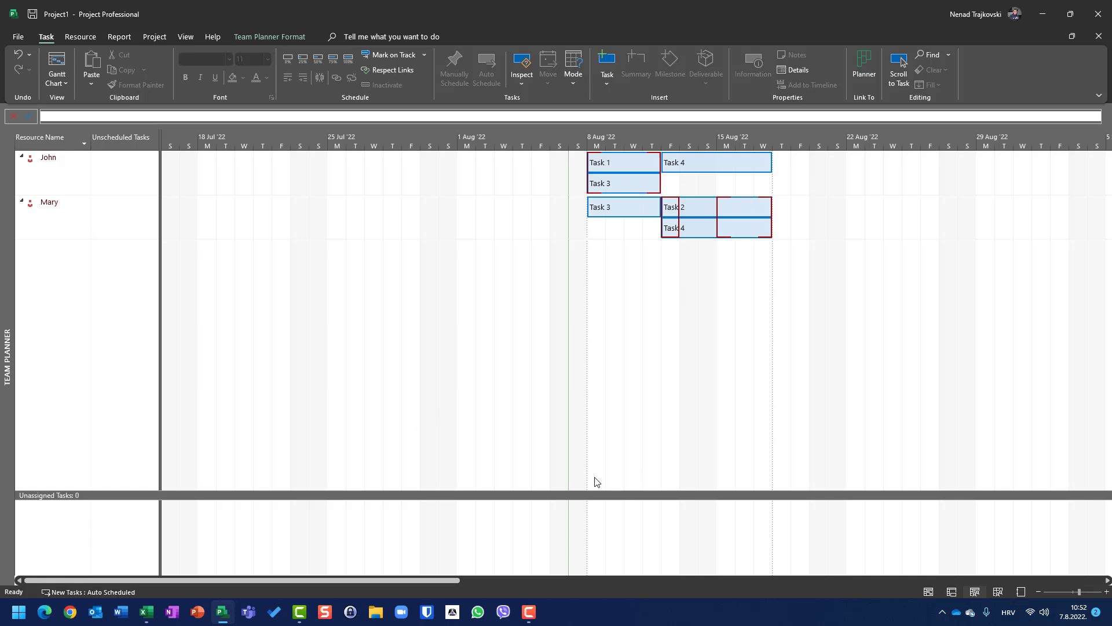
click(56, 63)
click(401, 165)
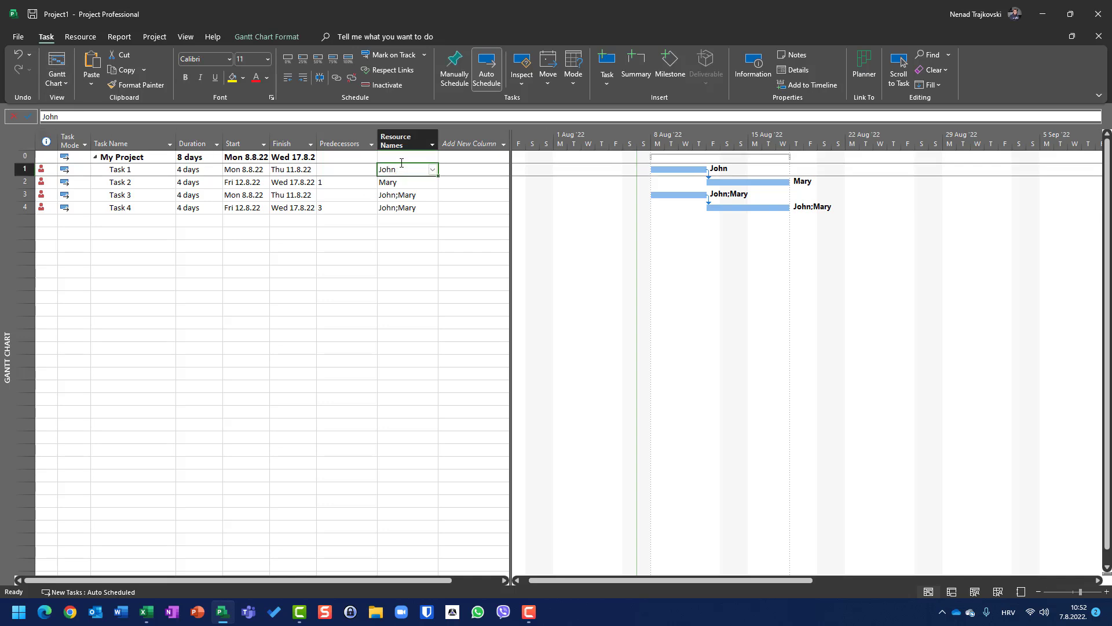
- Remove the resource assignment from Task 1, check the unassigned task in Team Planner, and return to the Gantt Chart
key(Delete)
click(975, 591)
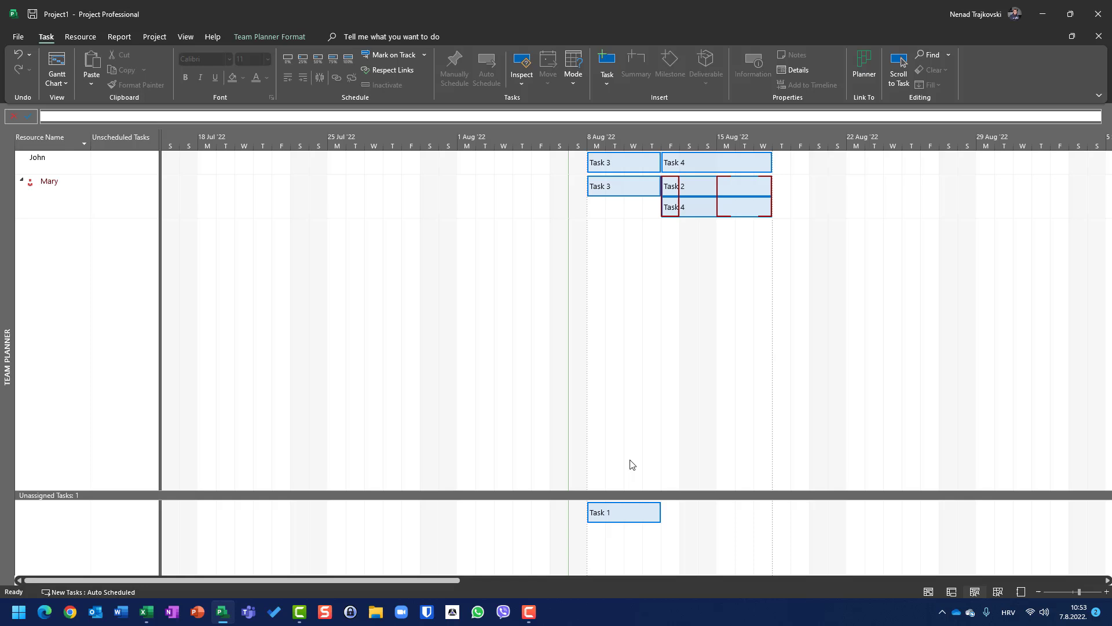
click(605, 511)
click(50, 74)
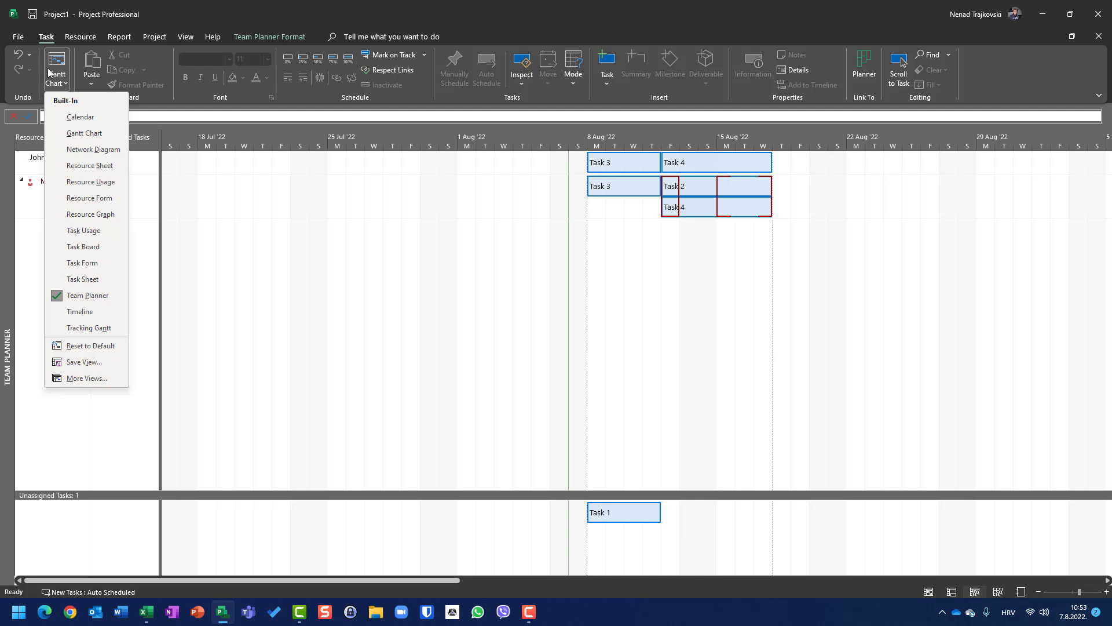
click(72, 133)
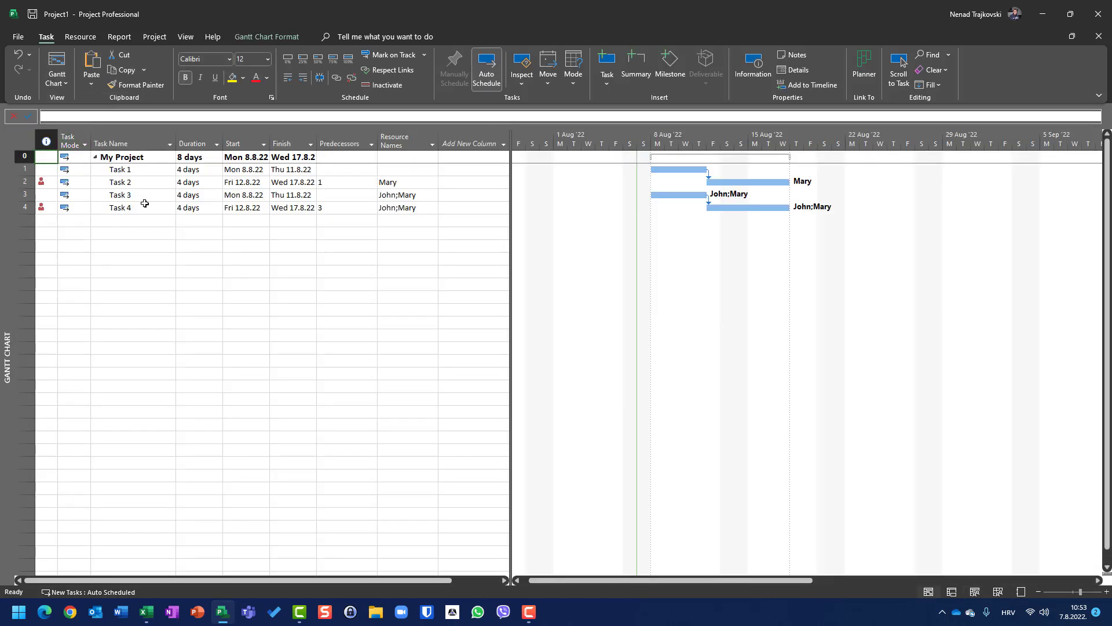
- Assign the first resource back to Task 1 and check the resource's overlapping tasks in Team Planner
click(426, 171)
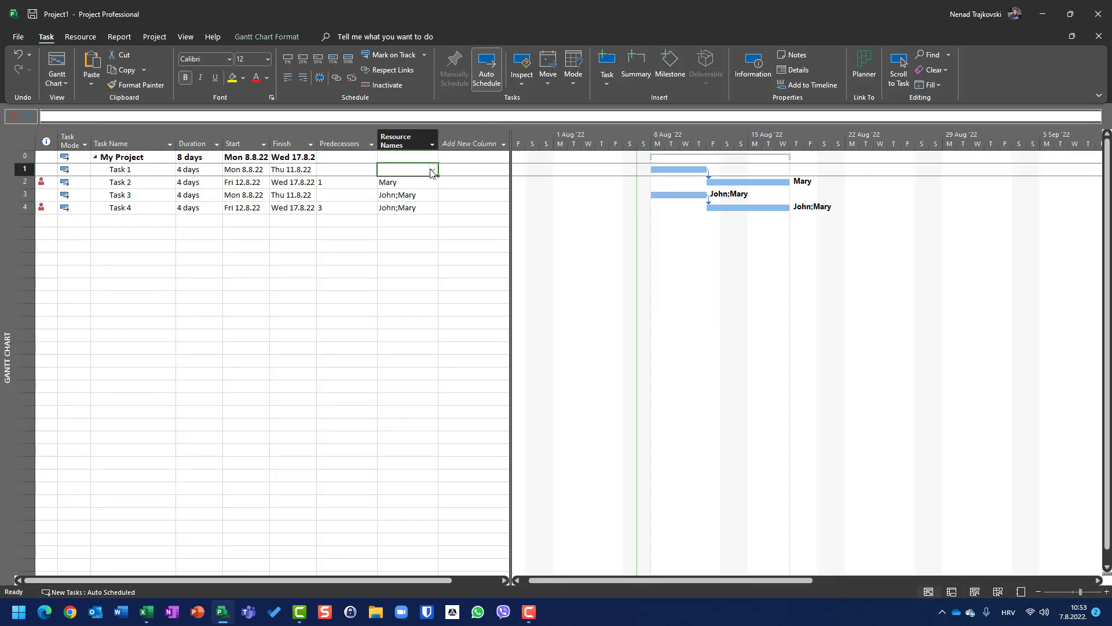
click(432, 170)
click(395, 182)
click(305, 274)
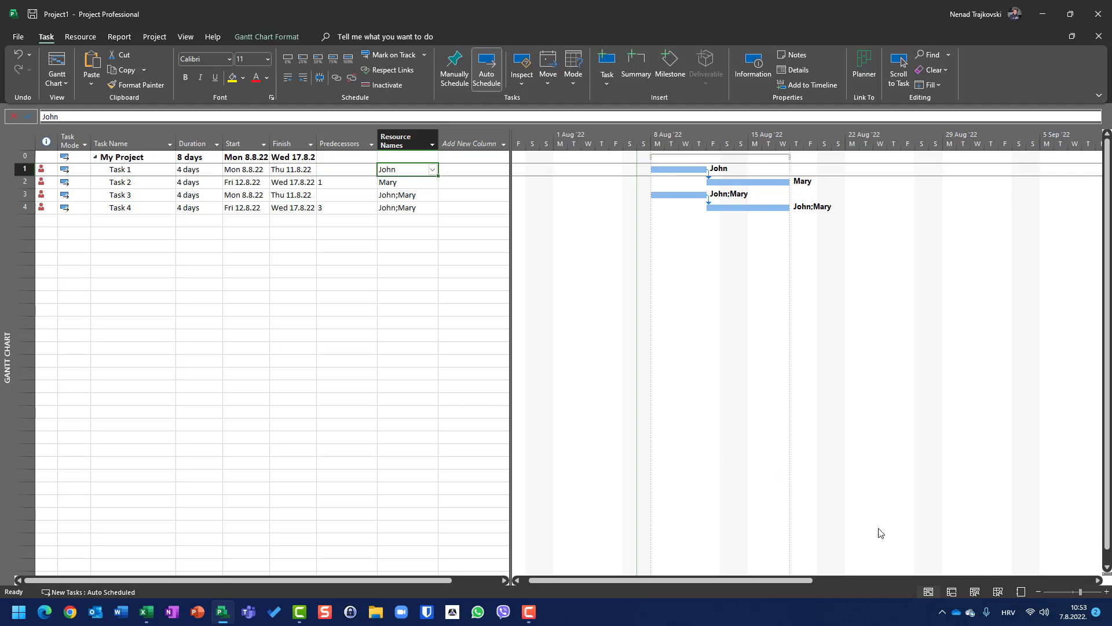
click(975, 591)
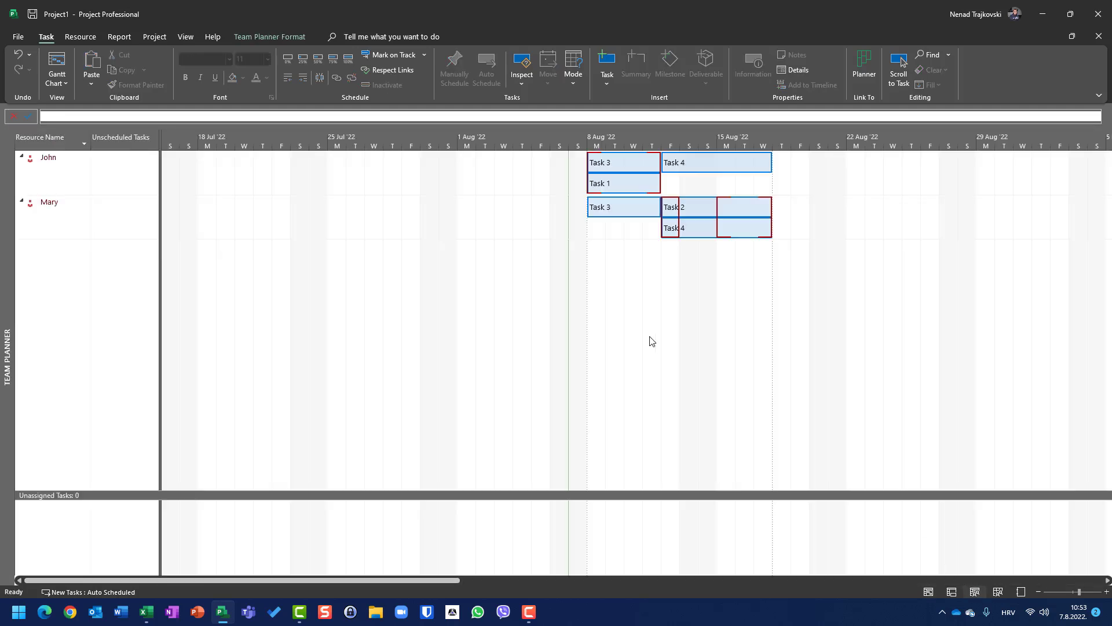
mouse_move(628, 176)
- Set Task 3's predecessor to 1 in the Gantt Chart and check both resources' allocation in Team Planner
click(60, 62)
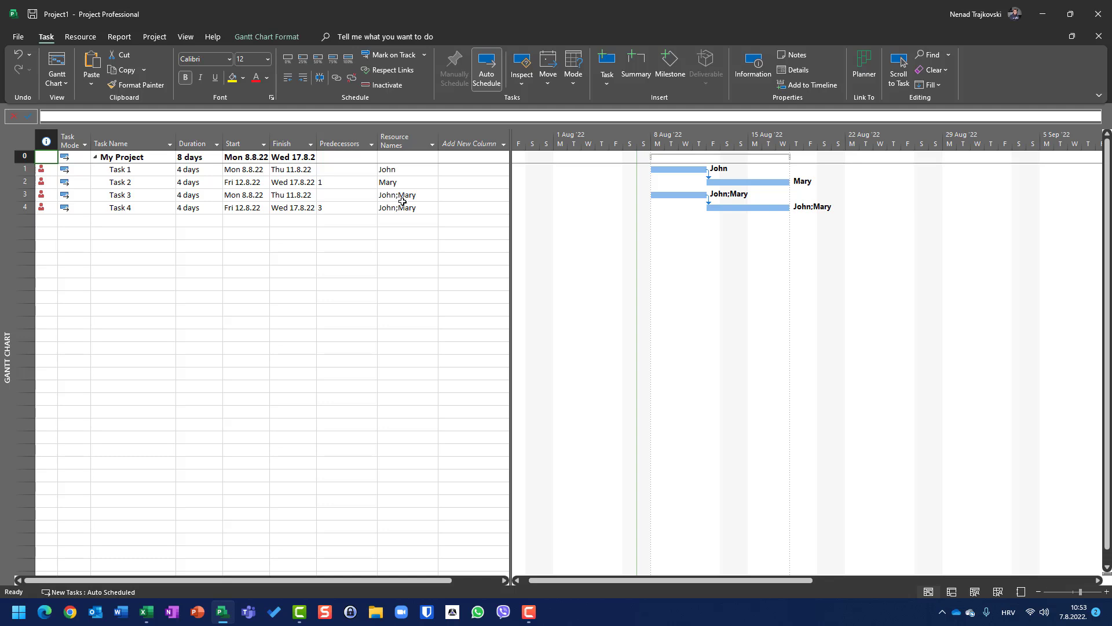
click(357, 198)
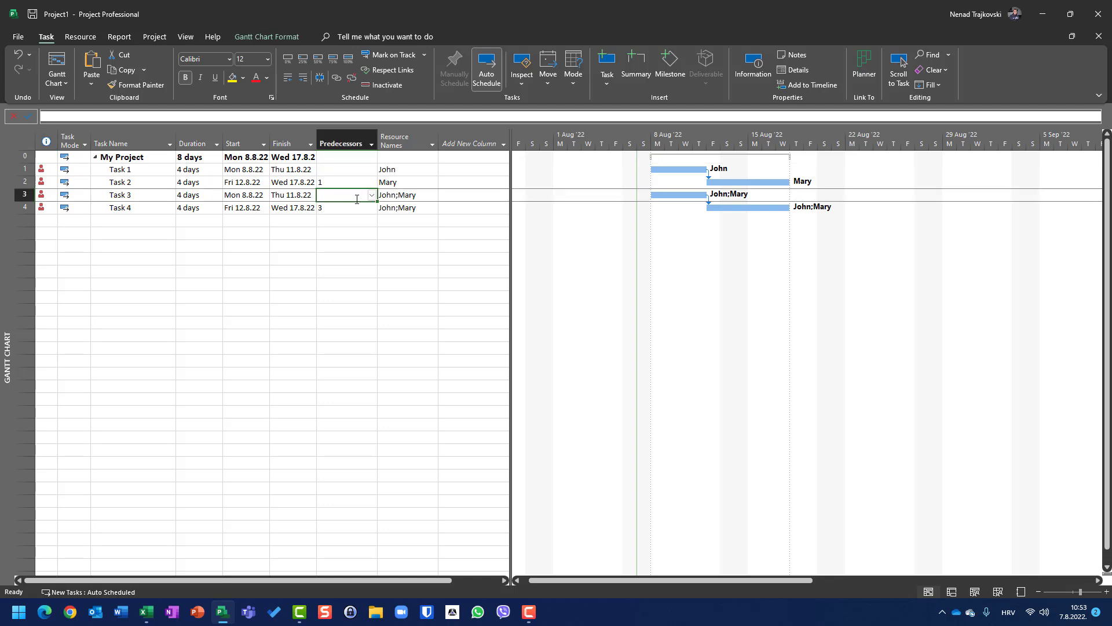
text(1)
key(Return)
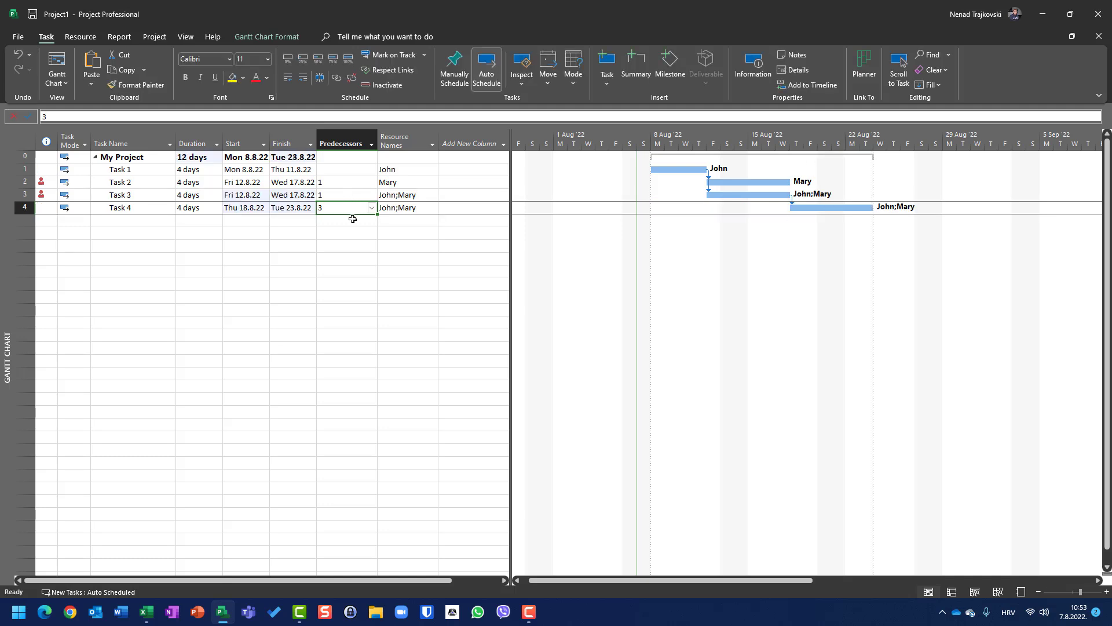
click(973, 591)
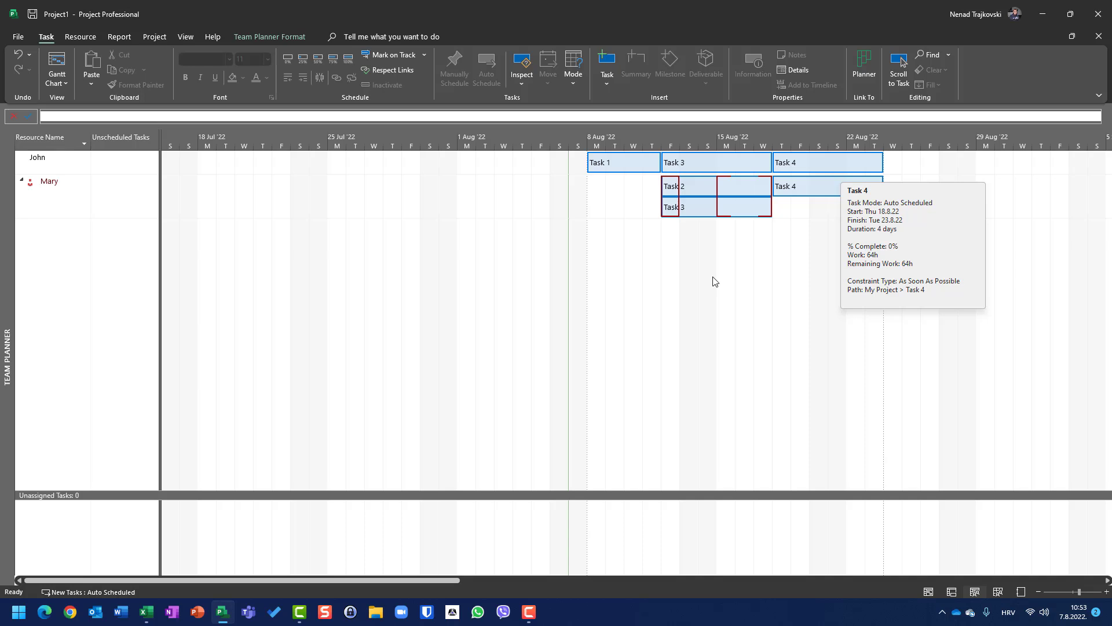
- Change Task 3's predecessor to 2 in the Gantt Chart and show the updated schedule in Team Planner
click(927, 592)
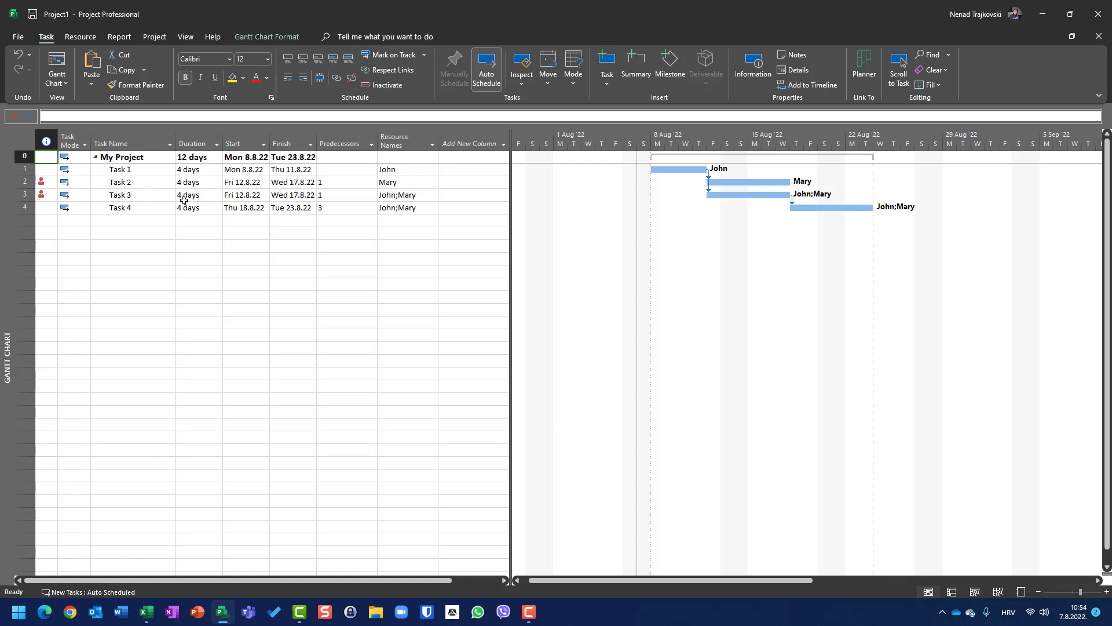
click(336, 195)
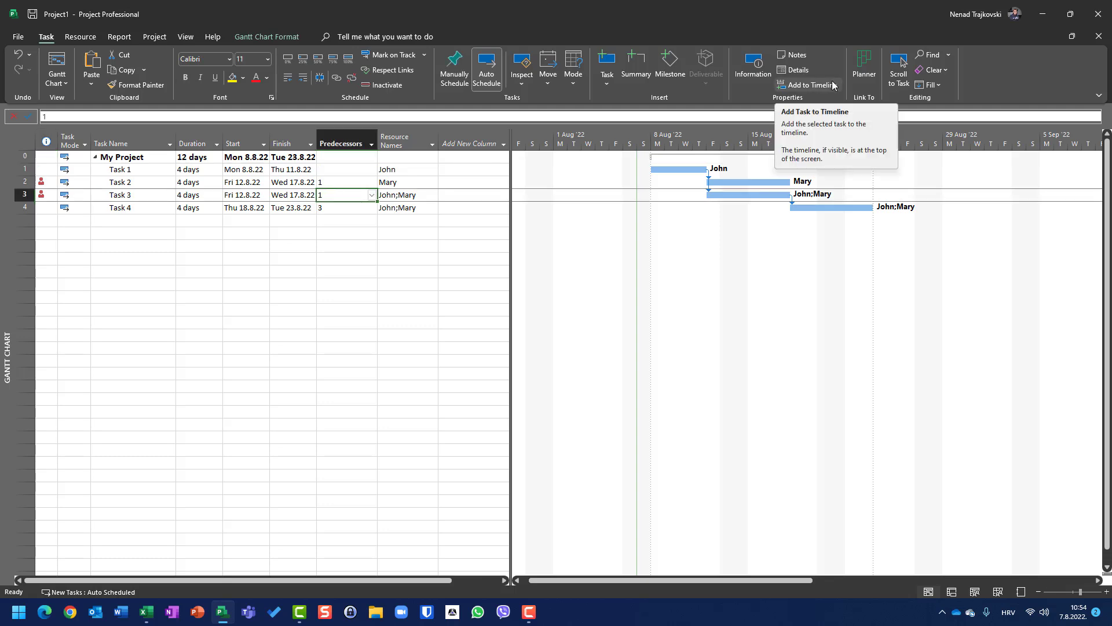
text(2)
key(Return)
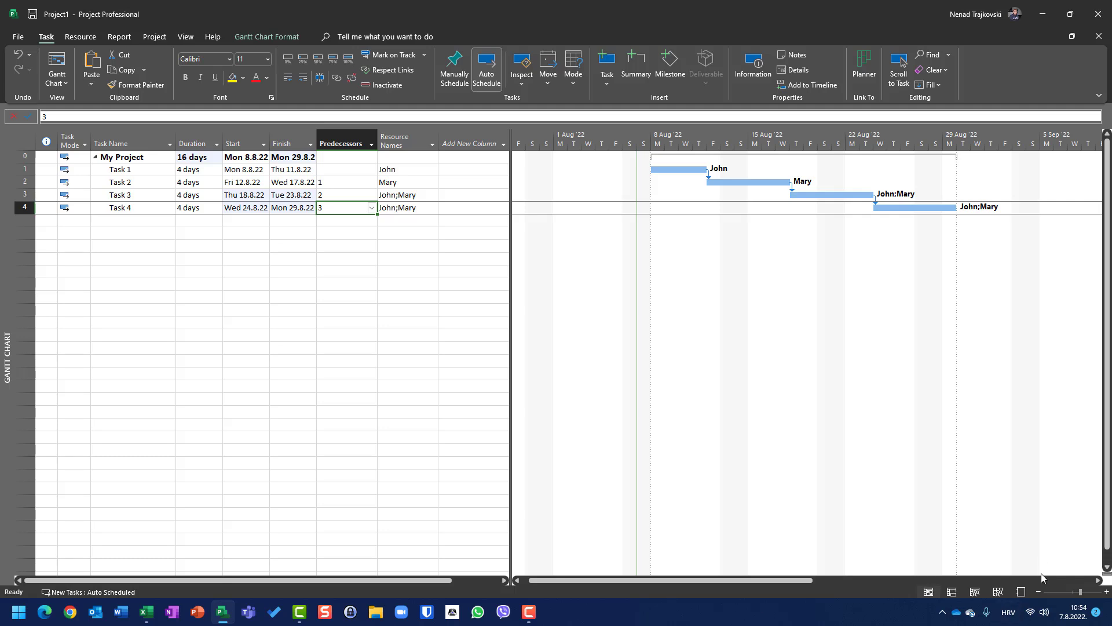
click(973, 594)
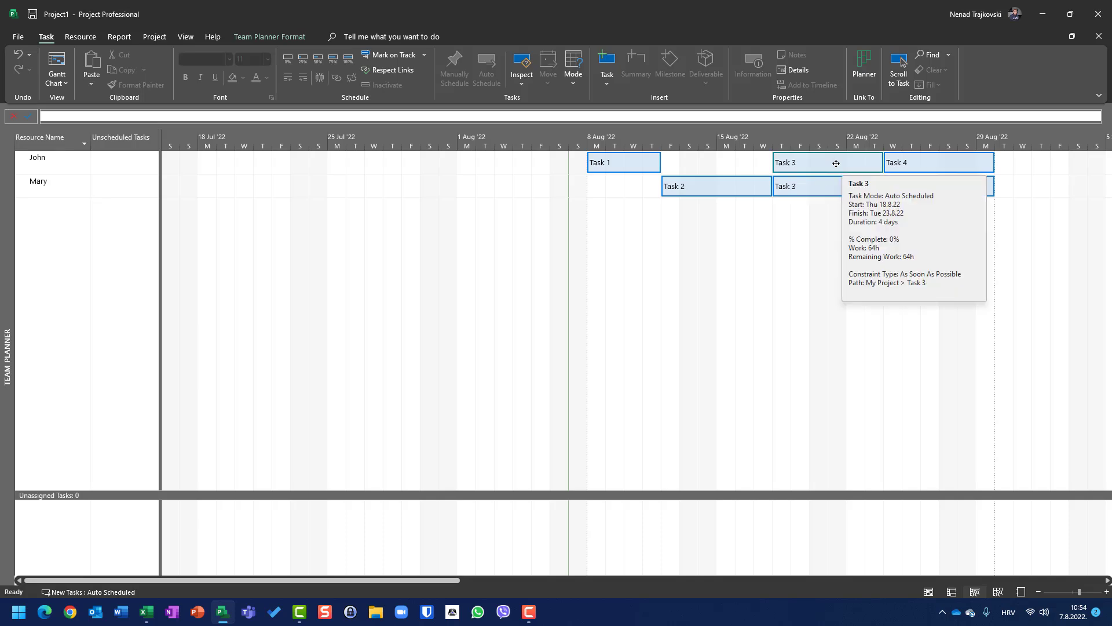
- Try to move the first resource's linked Task 3 to an earlier date, before Task 2 finishes
drag(836, 164, 753, 168)
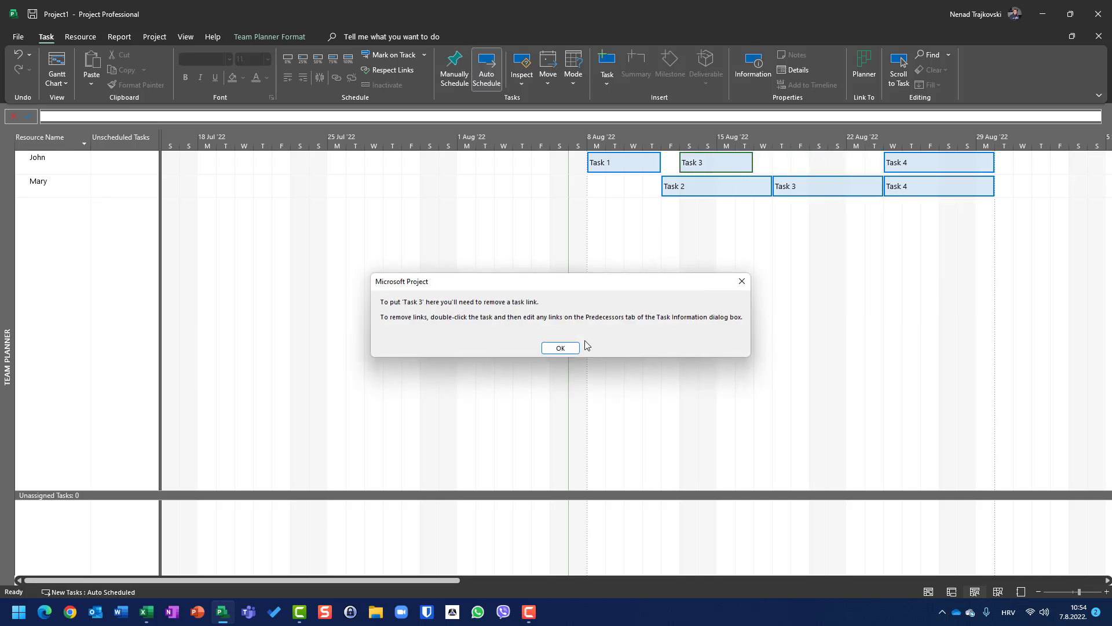
click(565, 348)
- Move the second resource's Task 2 into Unscheduled Tasks and accept deleting its actual work
click(684, 182)
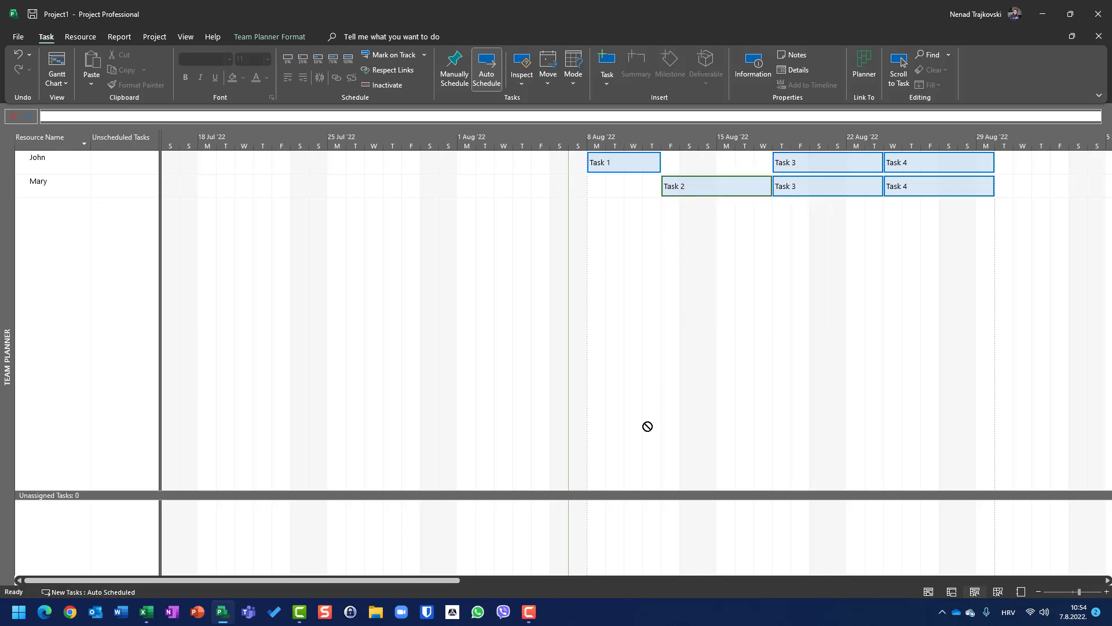
drag(719, 190, 150, 191)
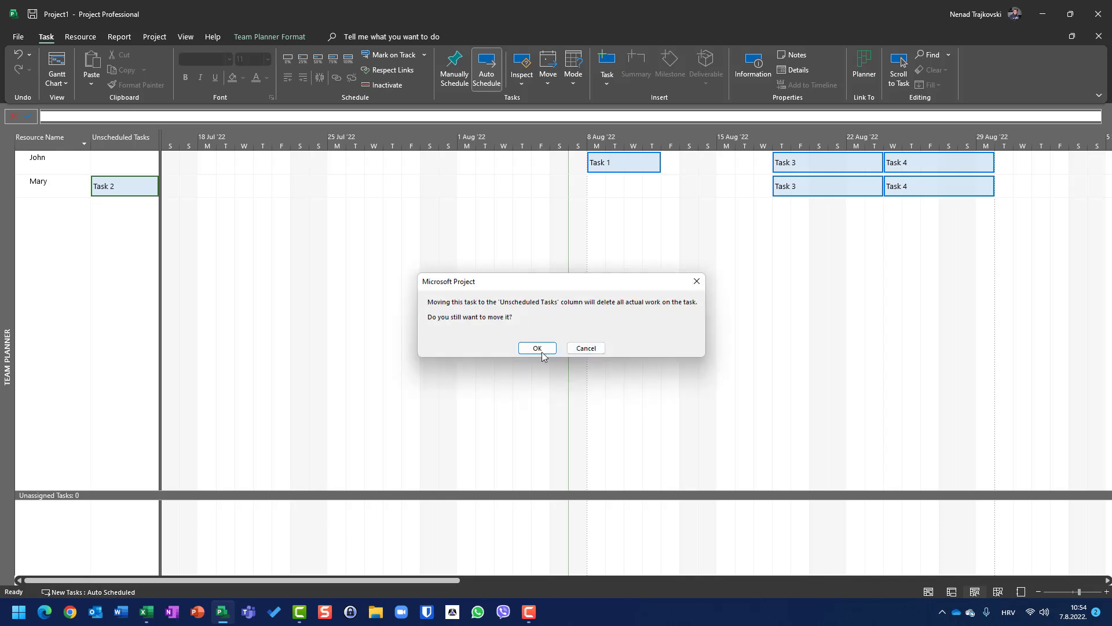
click(541, 351)
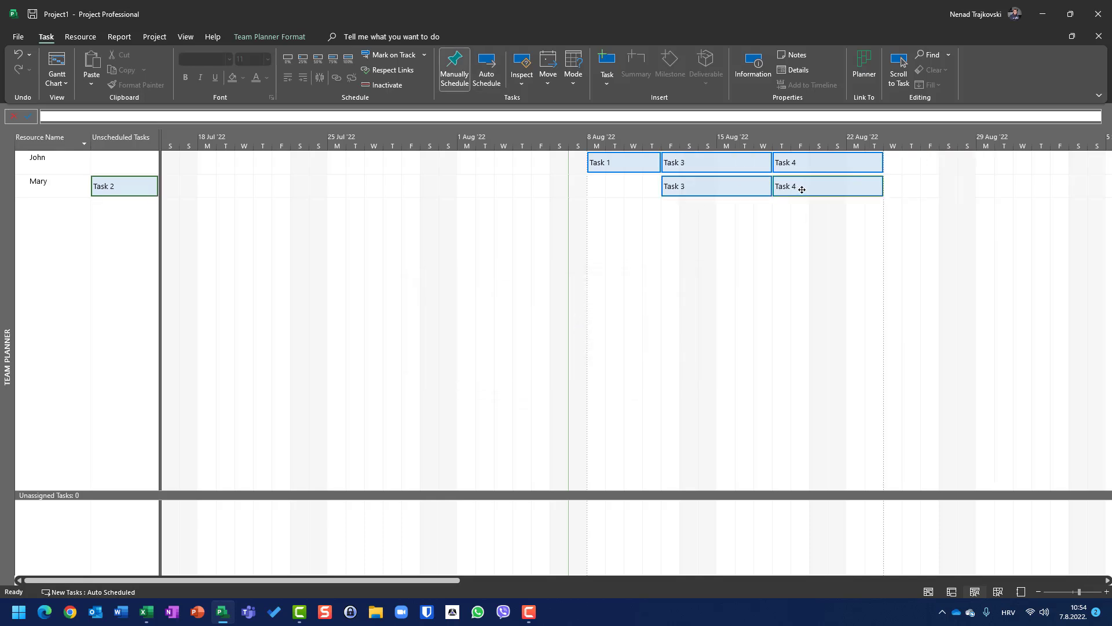
- Try to move the second resource's Task 4 to Unassigned Tasks, undo the Task 2 move, and reopen Team Planner
drag(801, 190, 621, 528)
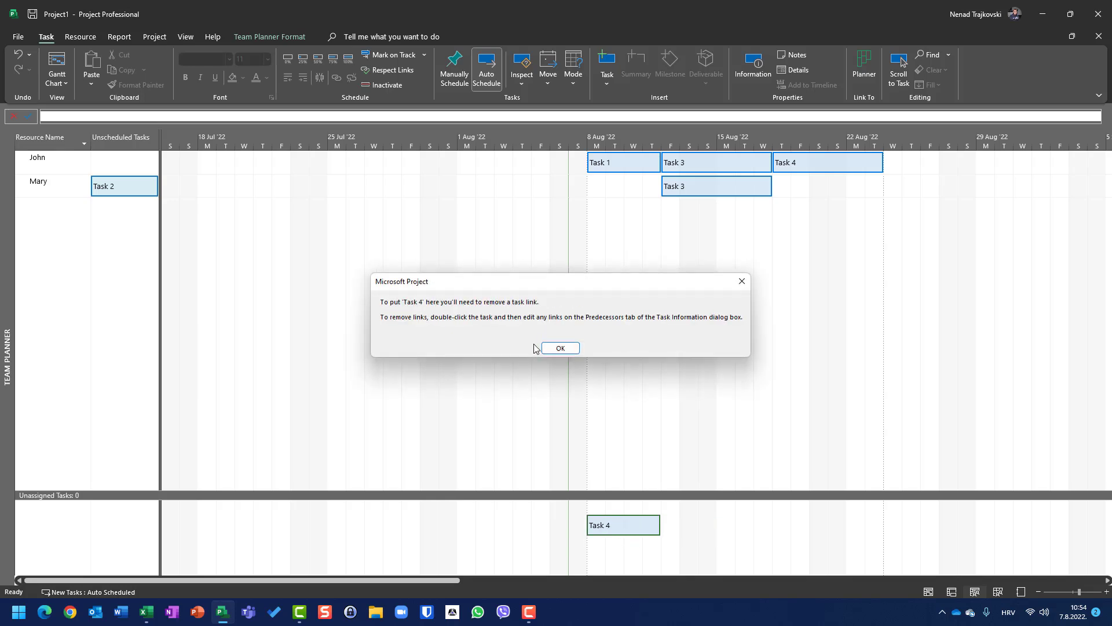
click(560, 348)
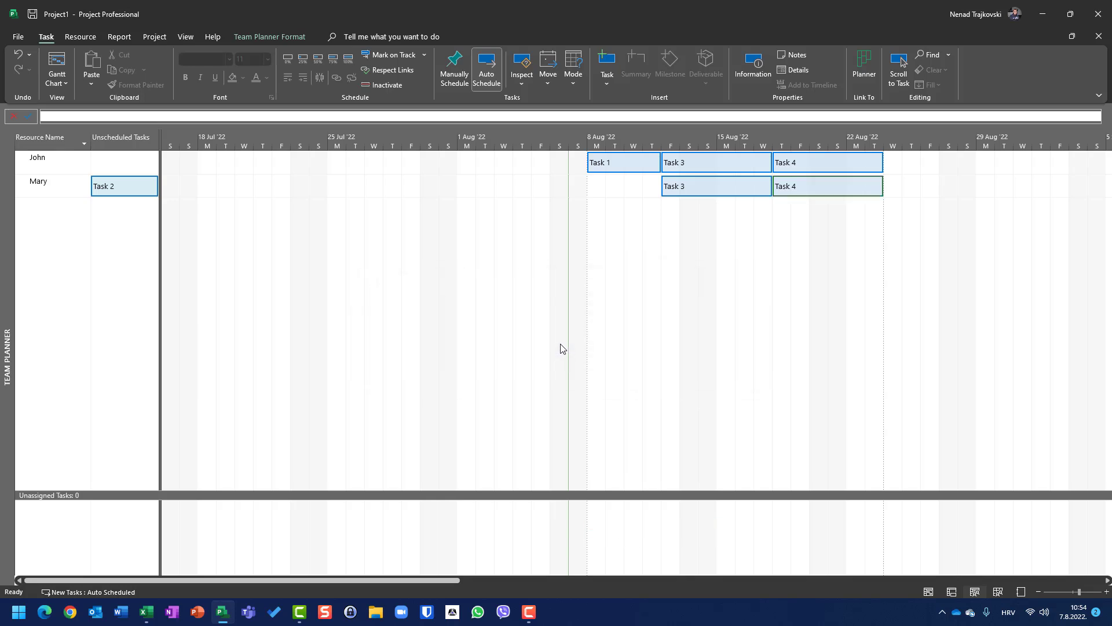
mouse_move(805, 184)
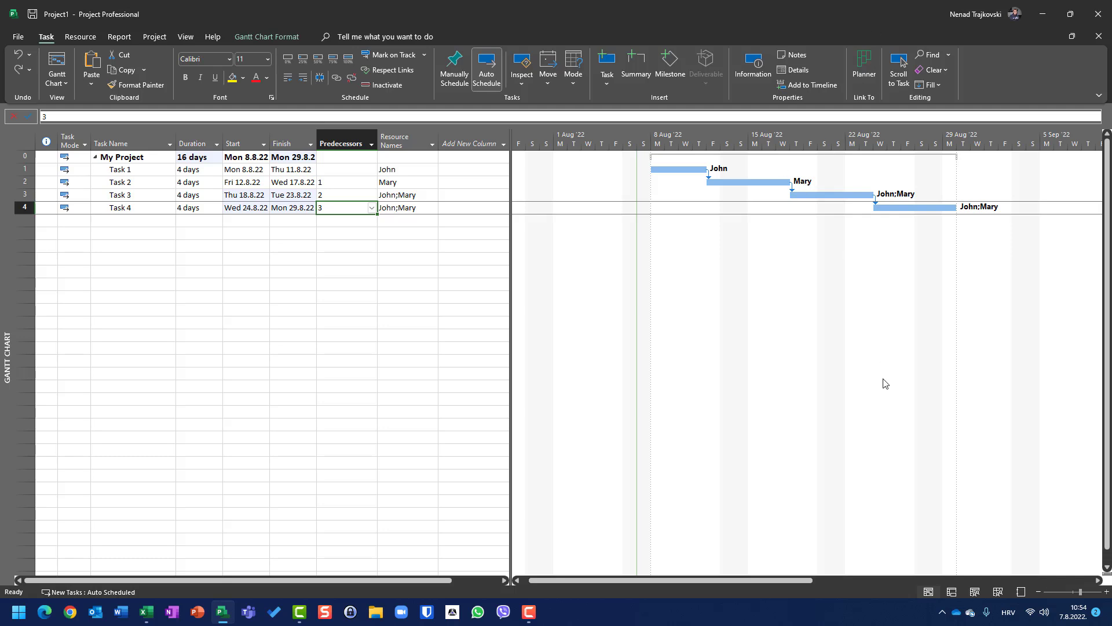
click(974, 593)
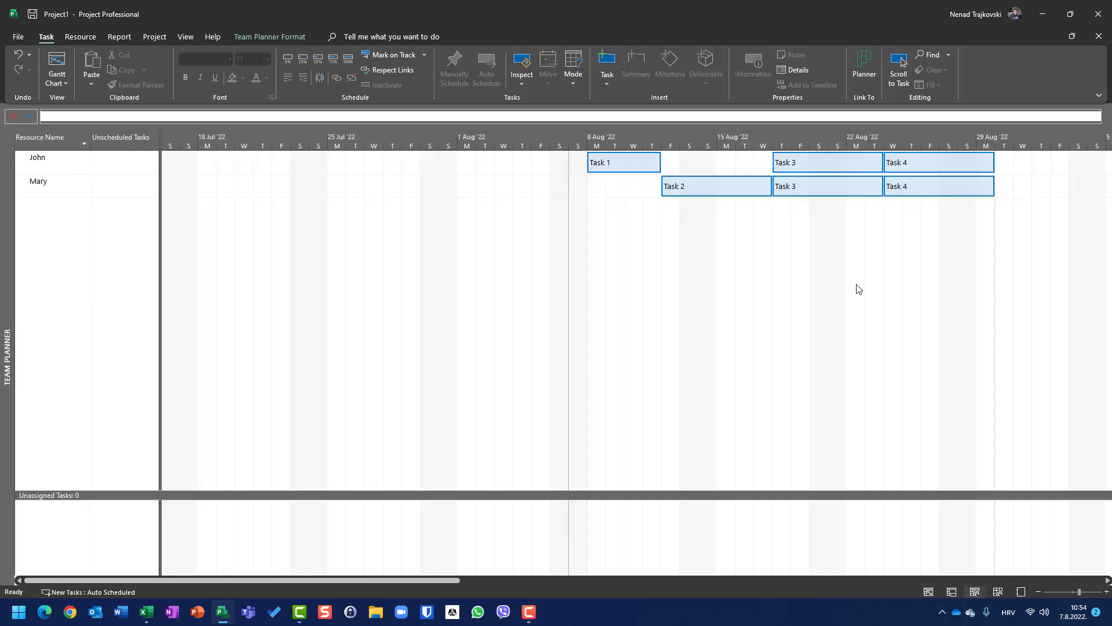